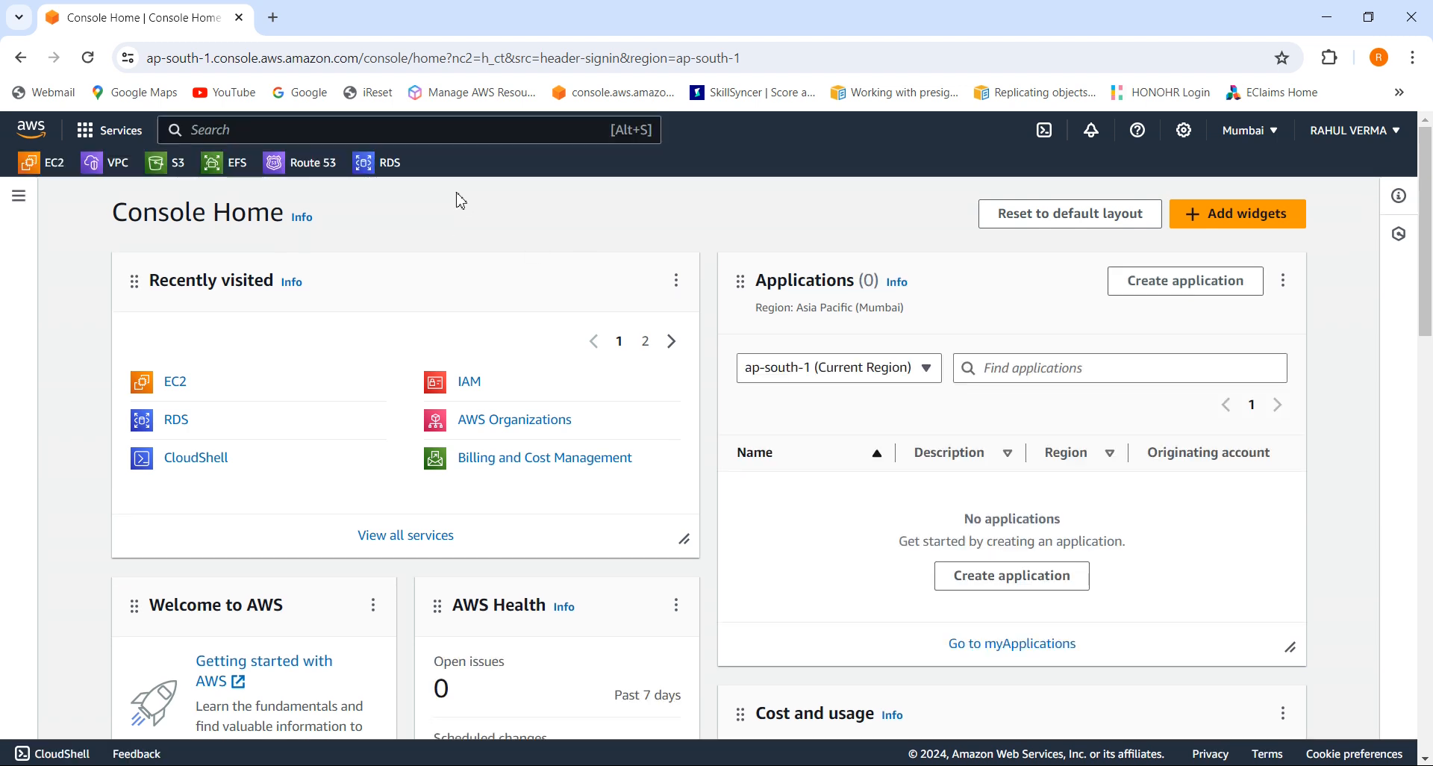
{"action": "left_click", "coordinate": [484, 138]}
{"action": "type", "text": "auto"}
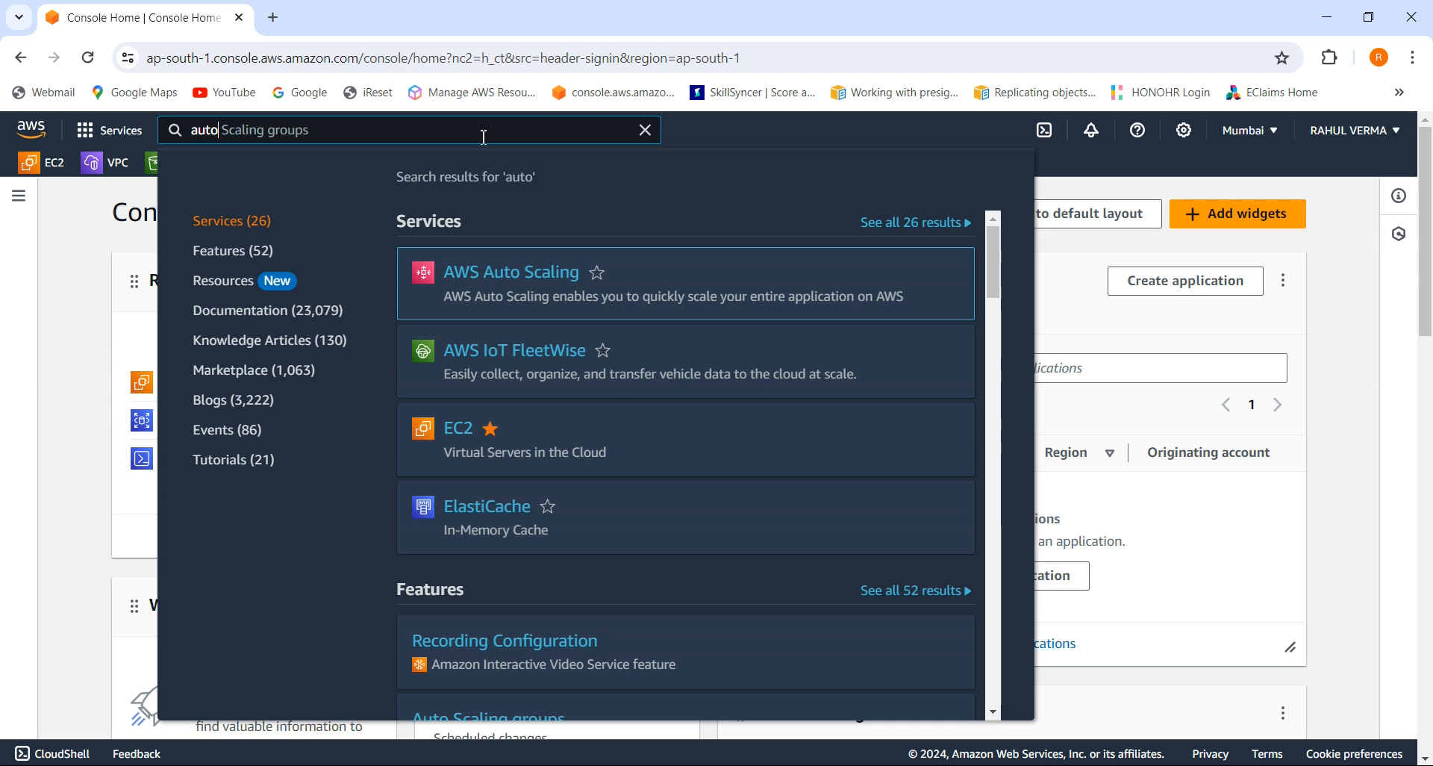
{"action": "key", "text": "BackSpace"}
{"action": "key", "text": "BackSpace"}
{"action": "key", "text": "BackSpace"}
{"action": "key", "text": "BackSpace"}
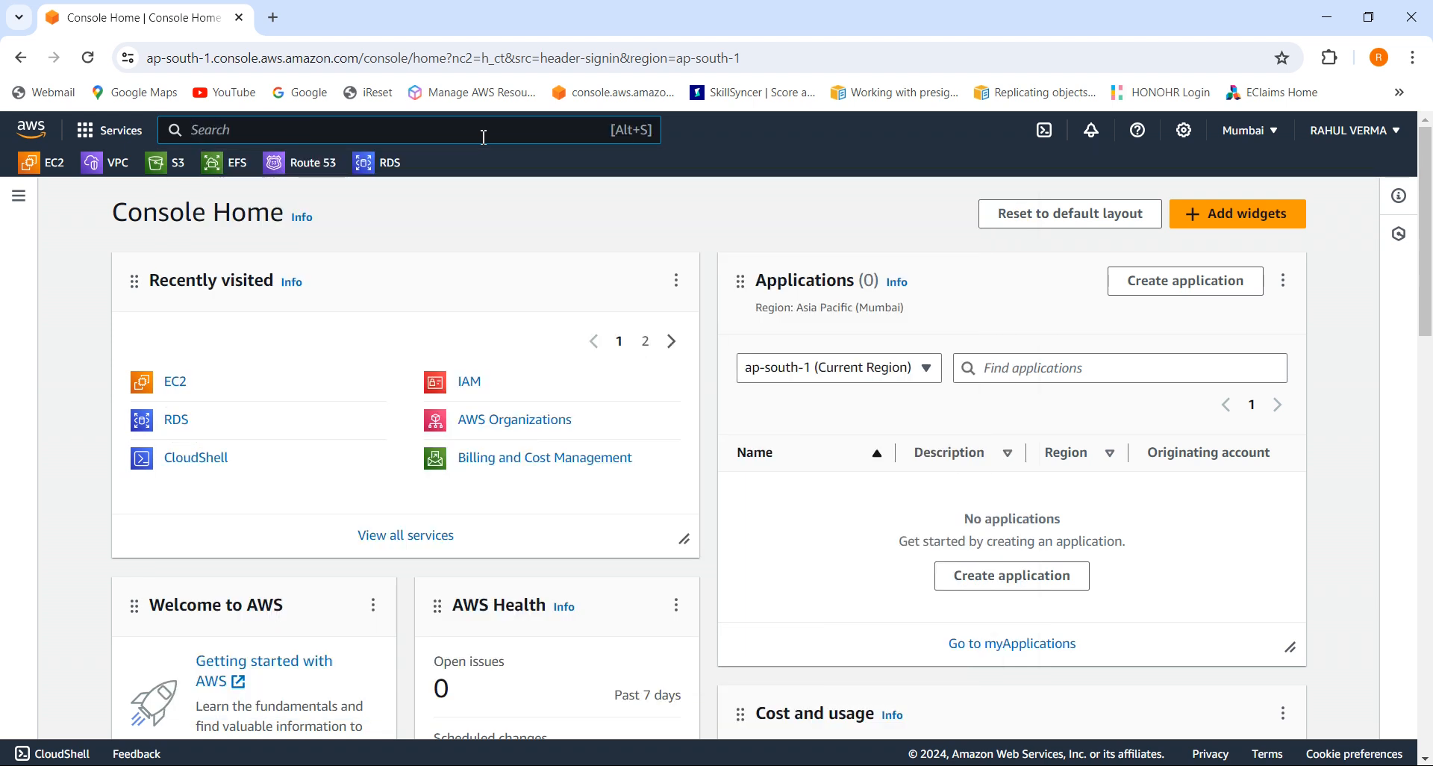
- Open the Auto Scaling Groups page of the EC2 service
{"action": "left_click", "coordinate": [34, 174]}
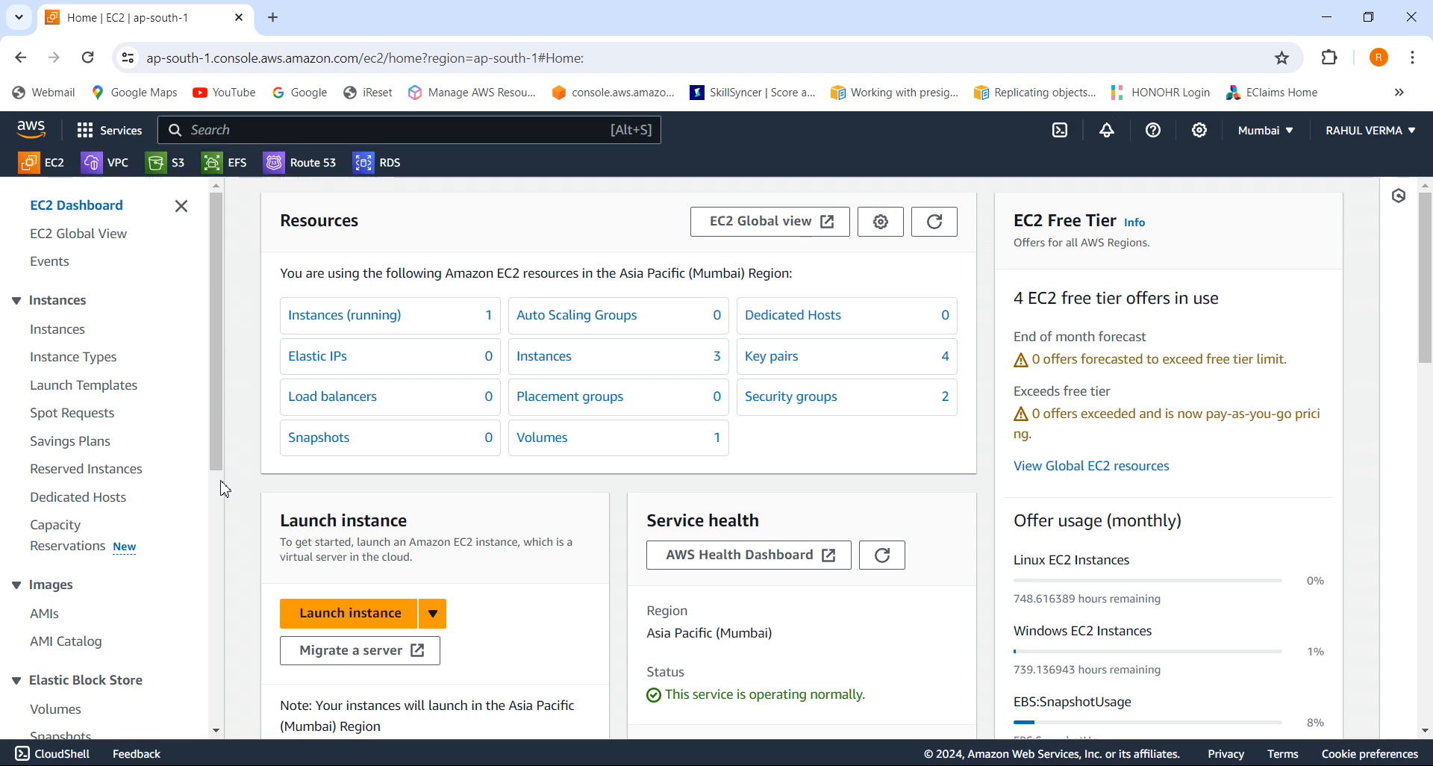
{"action": "scroll", "coordinate": [227, 496], "scroll_direction": "down", "scroll_amount": 1}
{"action": "left_click_drag", "start_coordinate": [227, 498], "coordinate": [229, 724]}
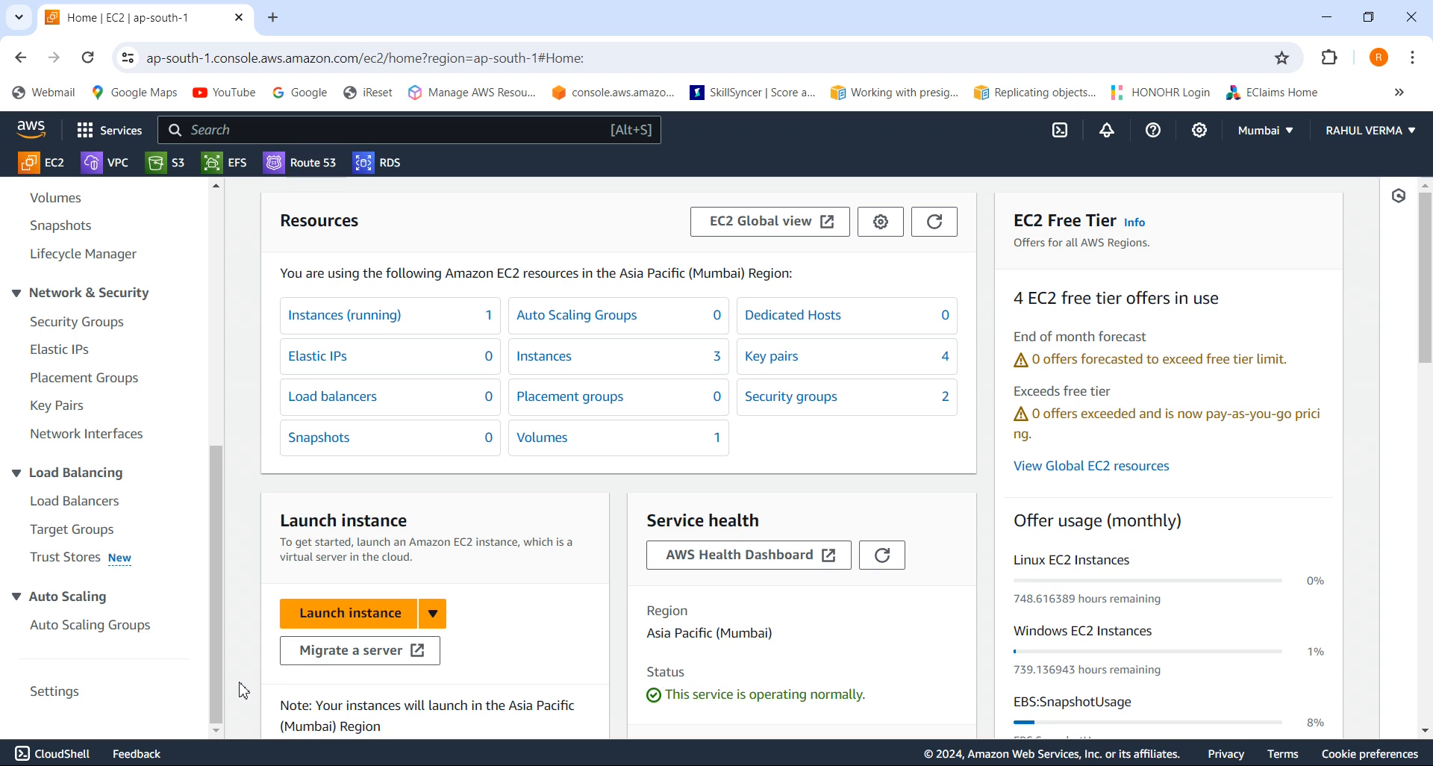
{"action": "left_click", "coordinate": [106, 625]}
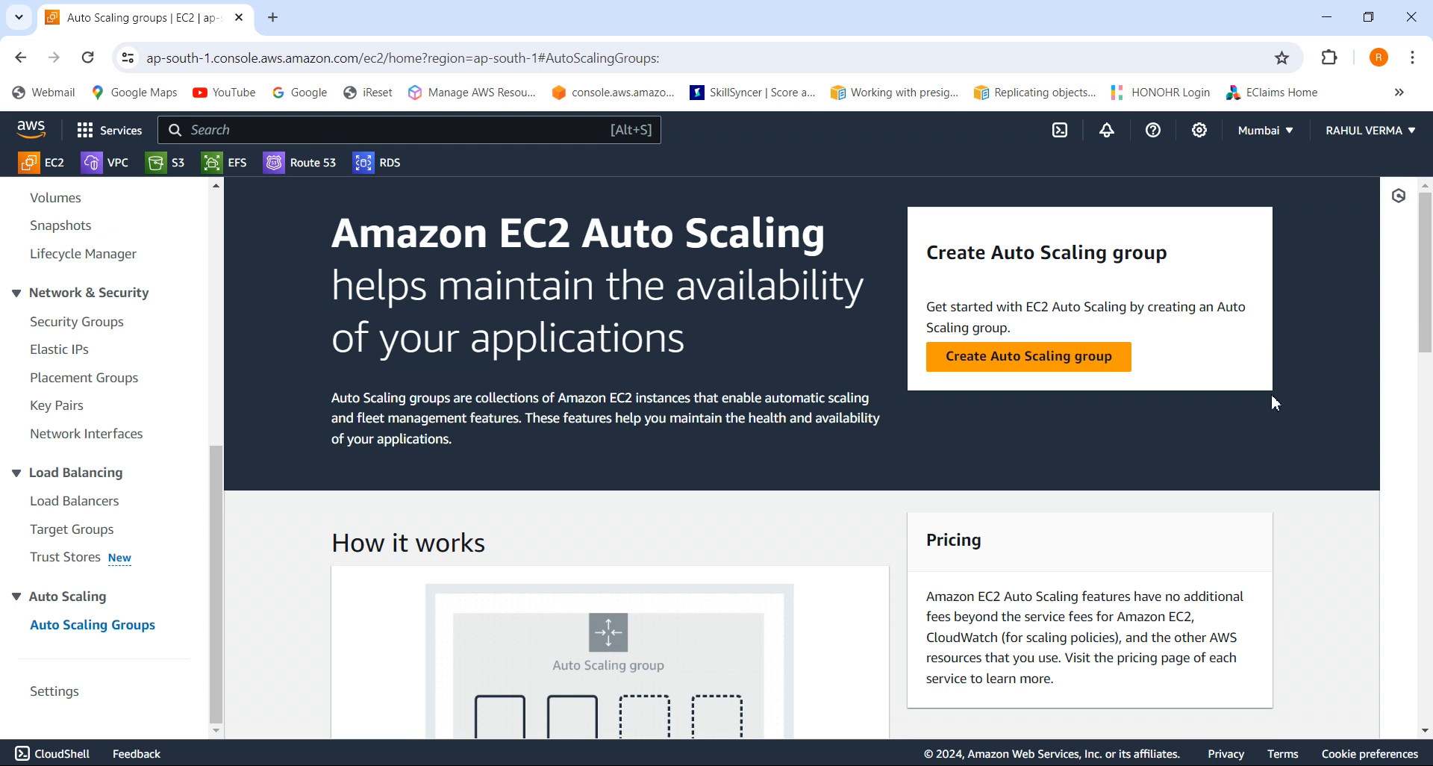
{"action": "mouse_move", "coordinate": [1427, 308]}
{"action": "left_mouse_down"}
{"action": "mouse_move", "coordinate": [1427, 328]}
{"action": "mouse_move", "coordinate": [1428, 310]}
{"action": "left_mouse_up"}
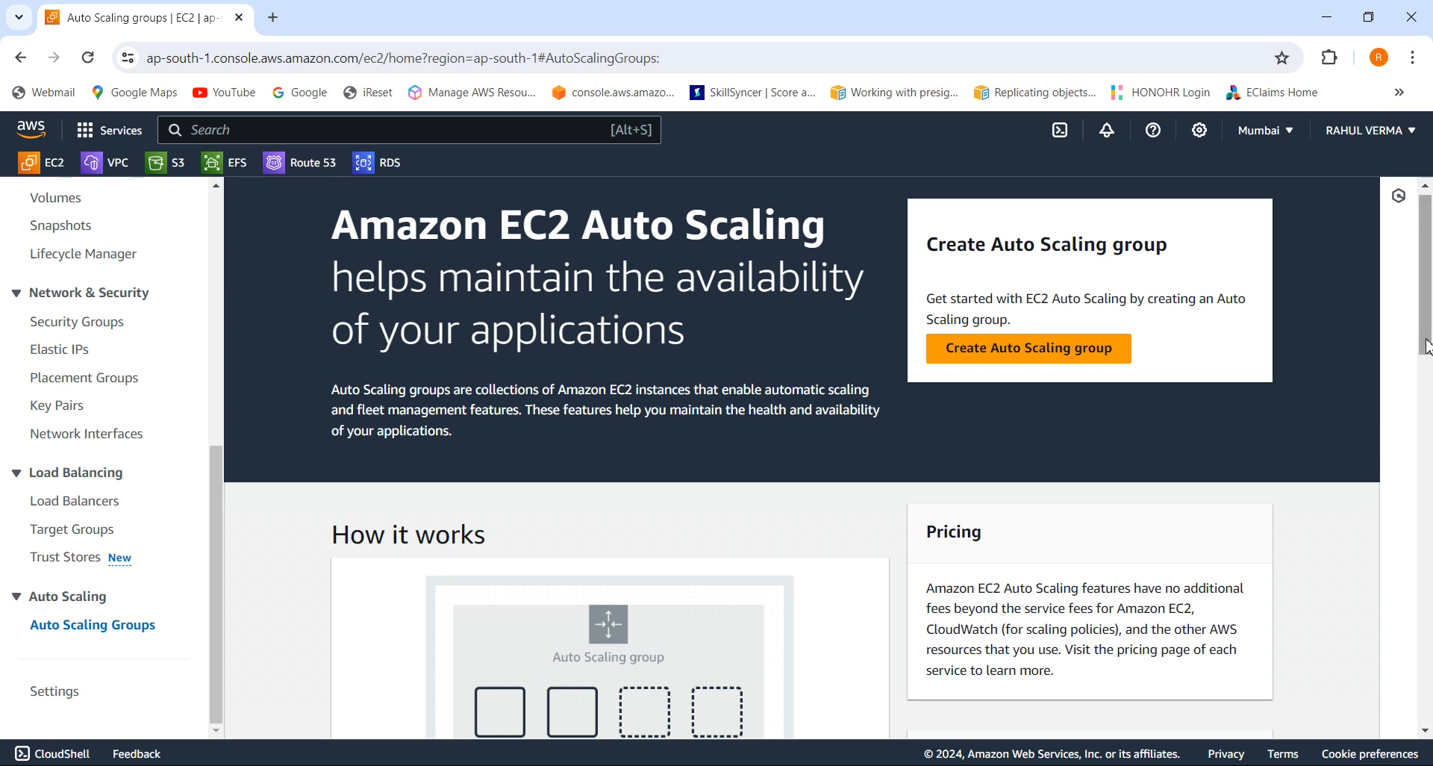
{"action": "left_click_drag", "start_coordinate": [1427, 347], "coordinate": [1398, 323]}
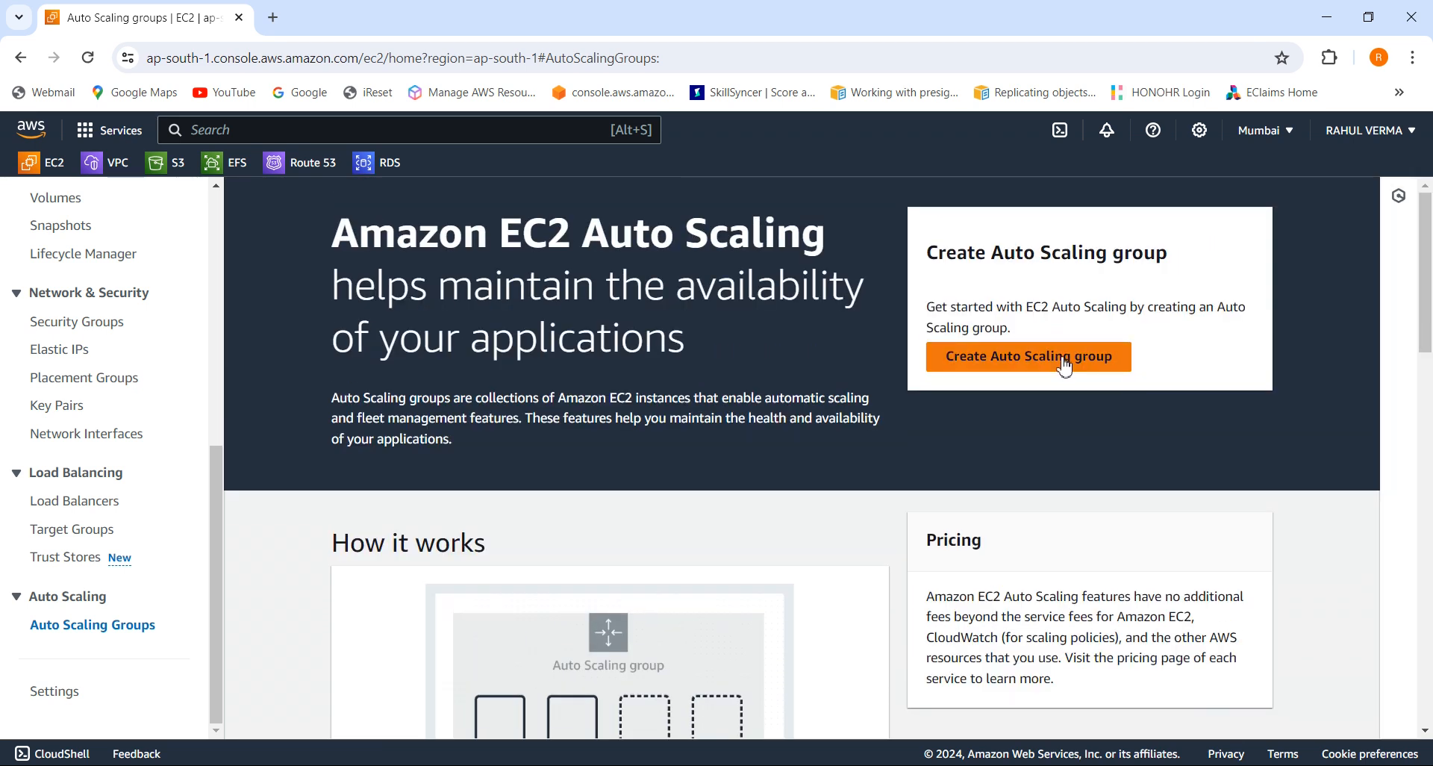
- Start creating an Auto Scaling group and check which launch templates can be chosen for it
{"action": "left_click", "coordinate": [1030, 357]}
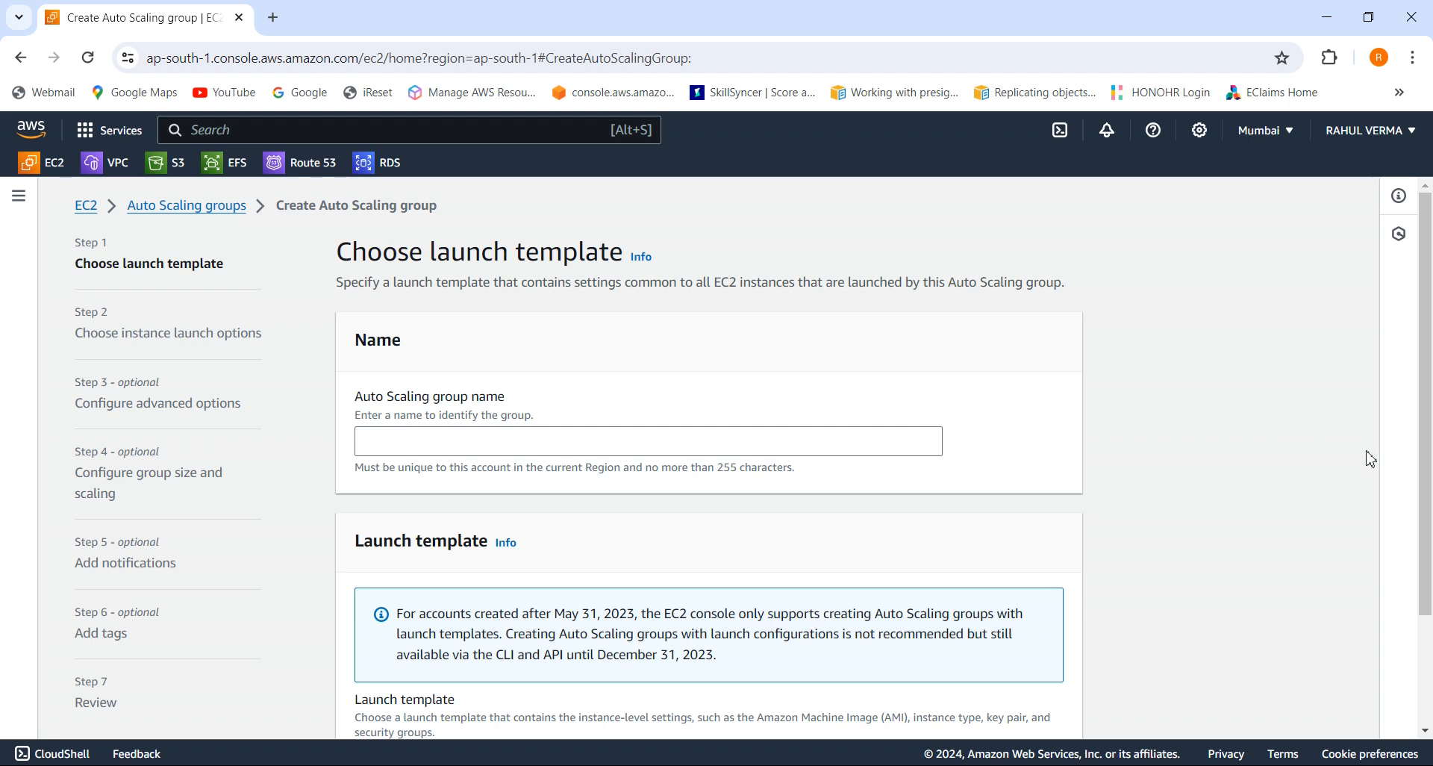
{"action": "scroll", "coordinate": [1430, 549], "scroll_direction": "down", "scroll_amount": 1}
{"action": "scroll", "coordinate": [1430, 549], "scroll_direction": "down", "scroll_amount": 3}
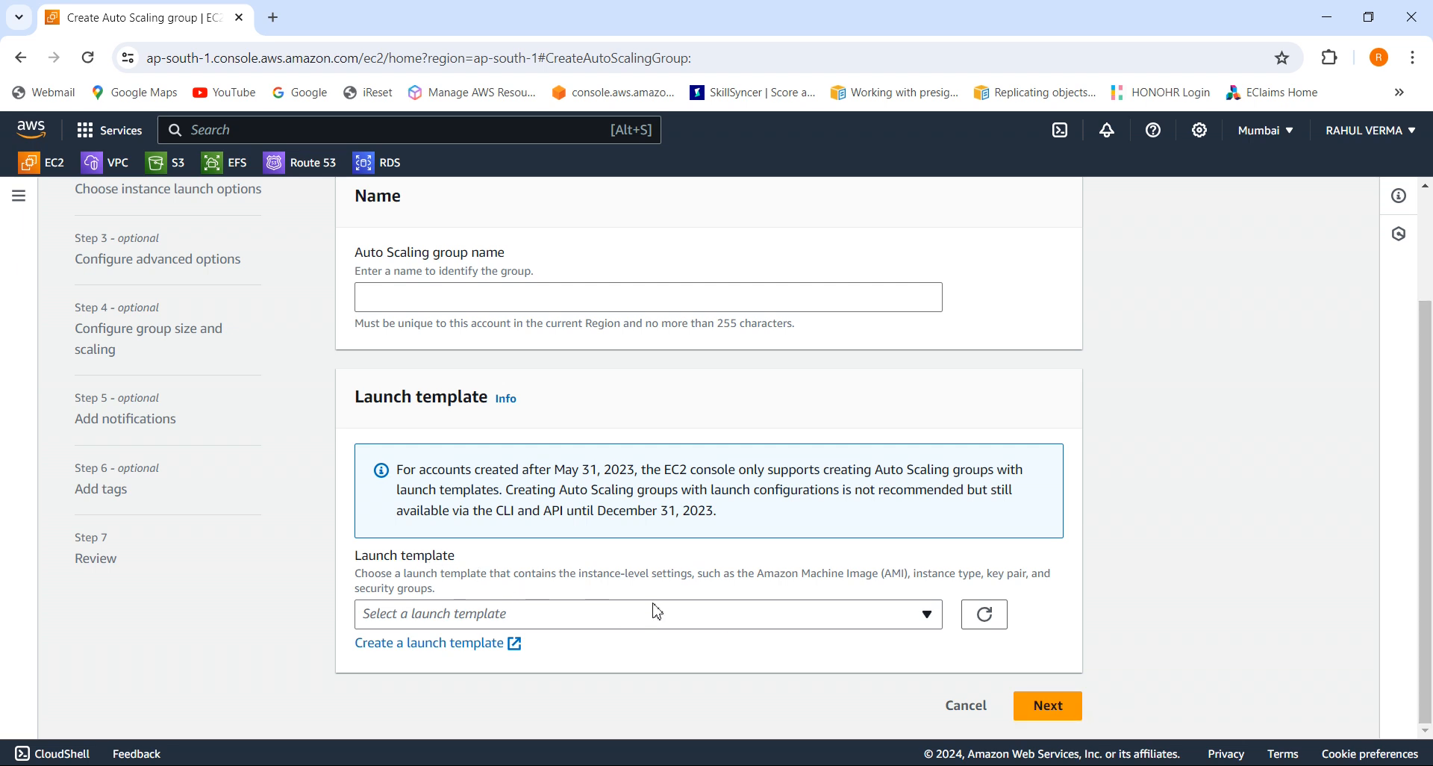
{"action": "left_click", "coordinate": [702, 620]}
{"action": "left_click", "coordinate": [1118, 533]}
- Start creating an image from the running EC2 instance server1
{"action": "left_click", "coordinate": [65, 173]}
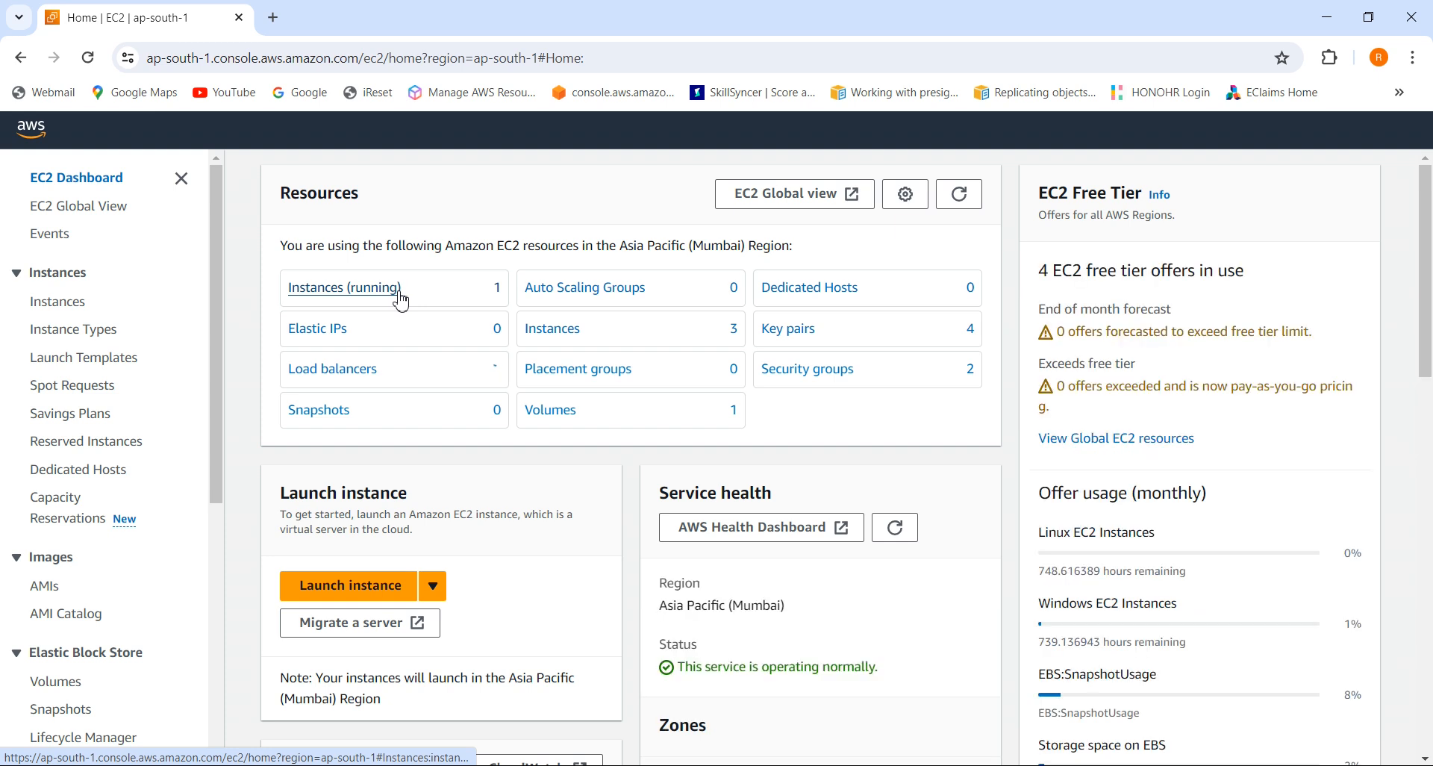
{"action": "left_click", "coordinate": [400, 298]}
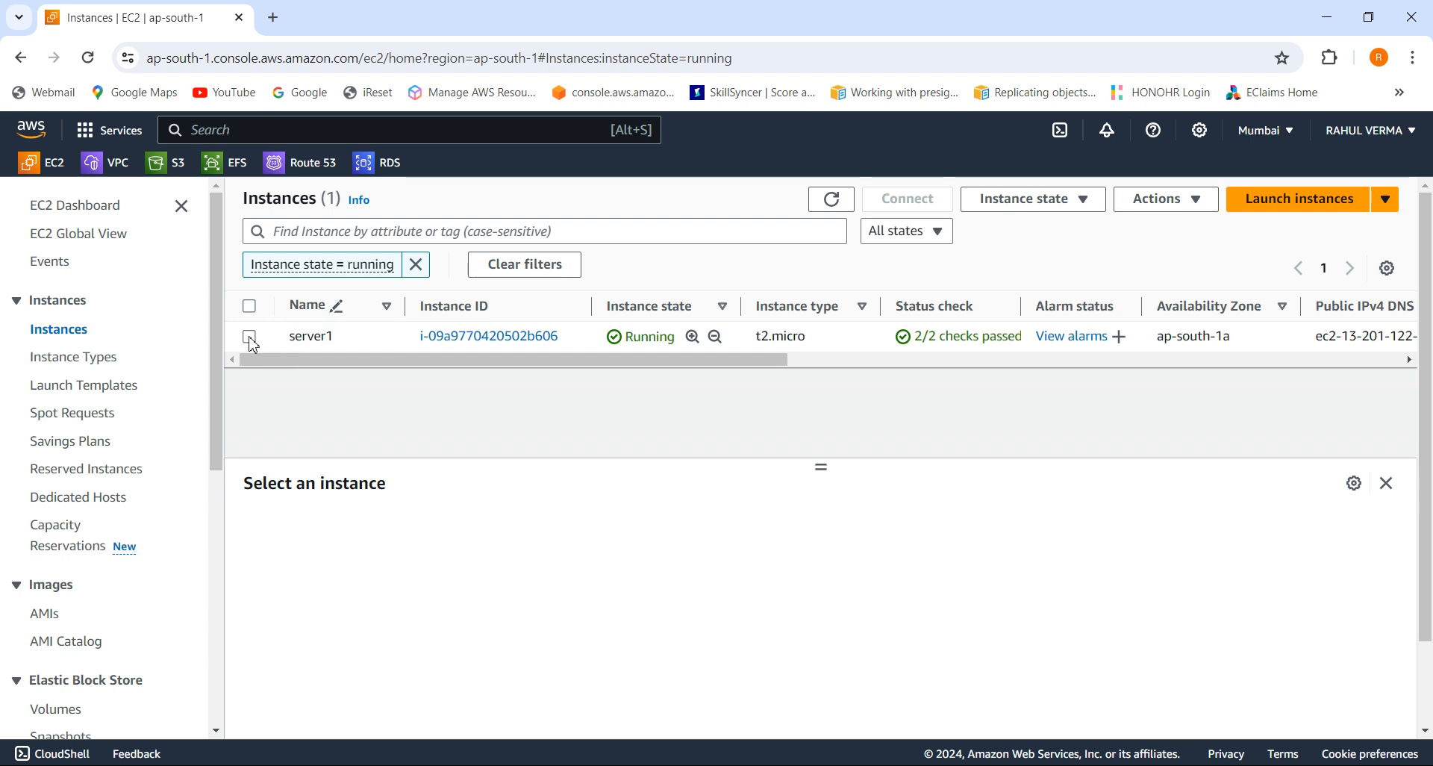
{"action": "left_click", "coordinate": [251, 340]}
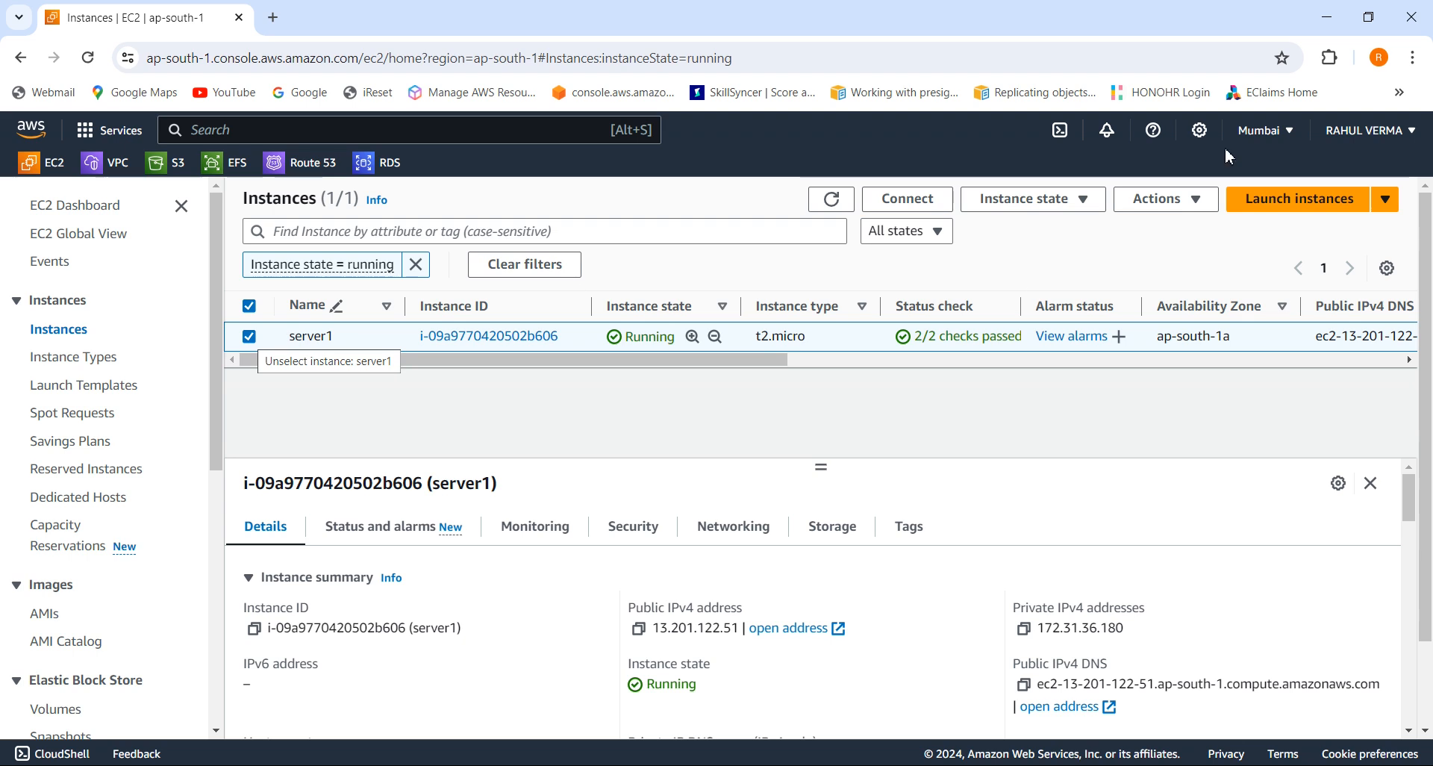
{"action": "left_click", "coordinate": [1196, 209]}
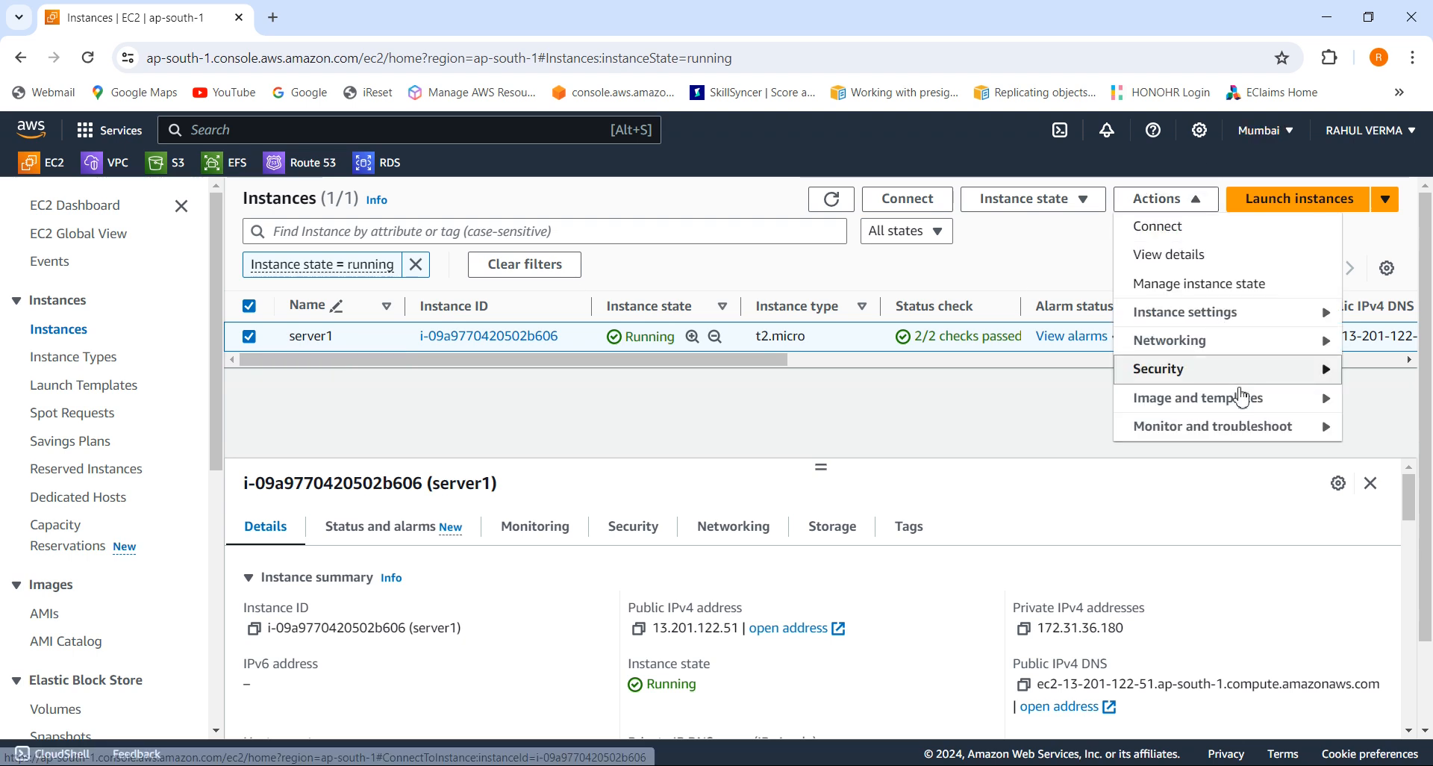
{"action": "mouse_move", "coordinate": [1243, 404]}
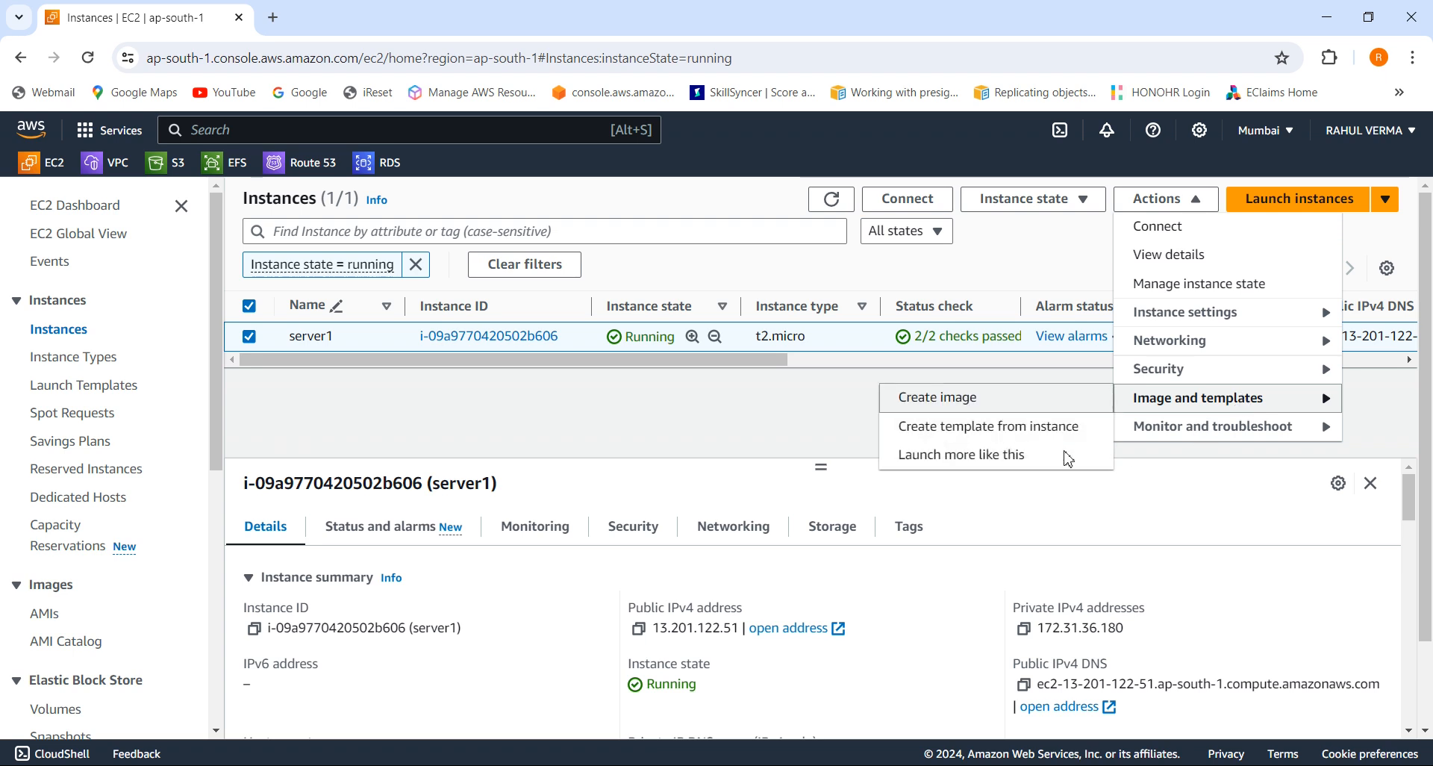
{"action": "left_click", "coordinate": [985, 409]}
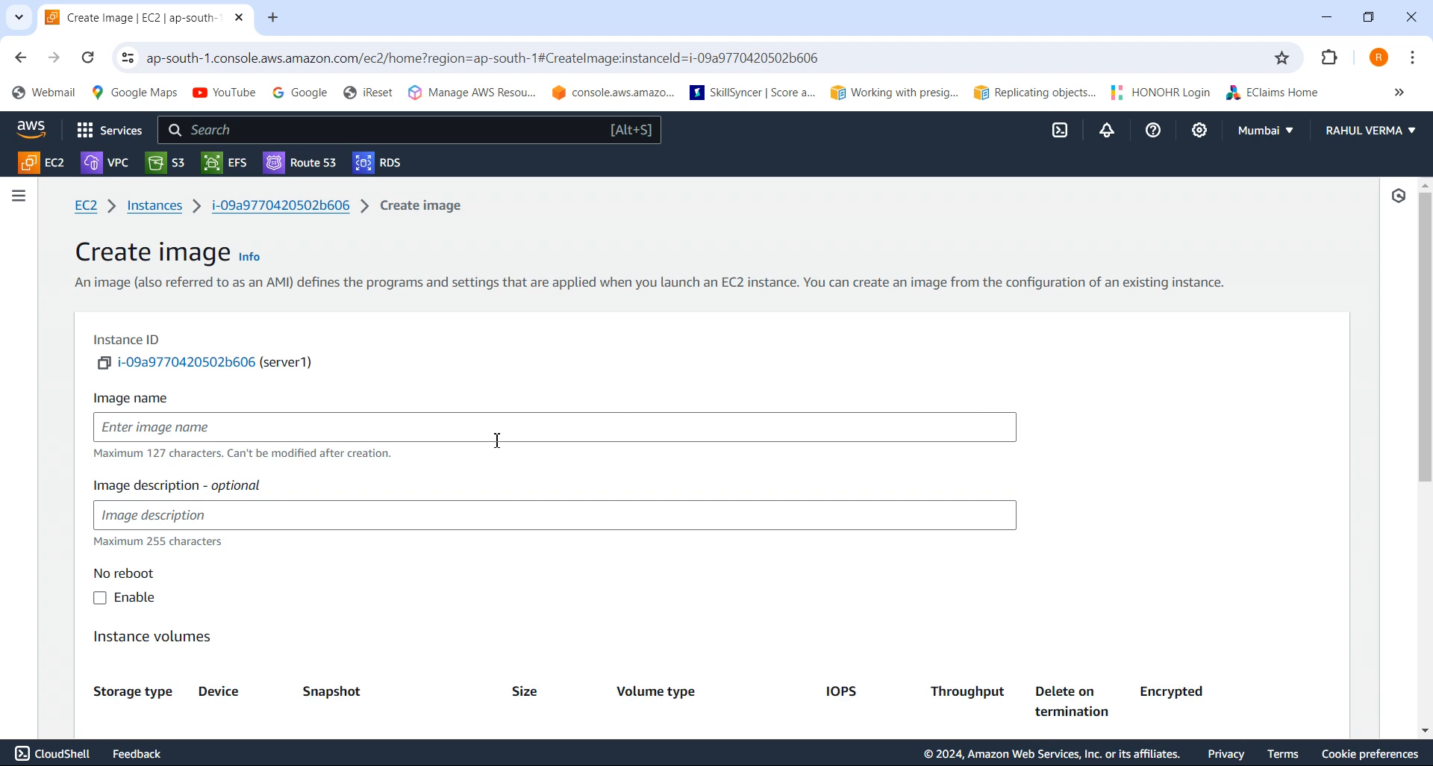
- Name the image server1-image and describe it as "Created by me on 18/05/2024 16:58"
{"action": "left_click", "coordinate": [544, 424]}
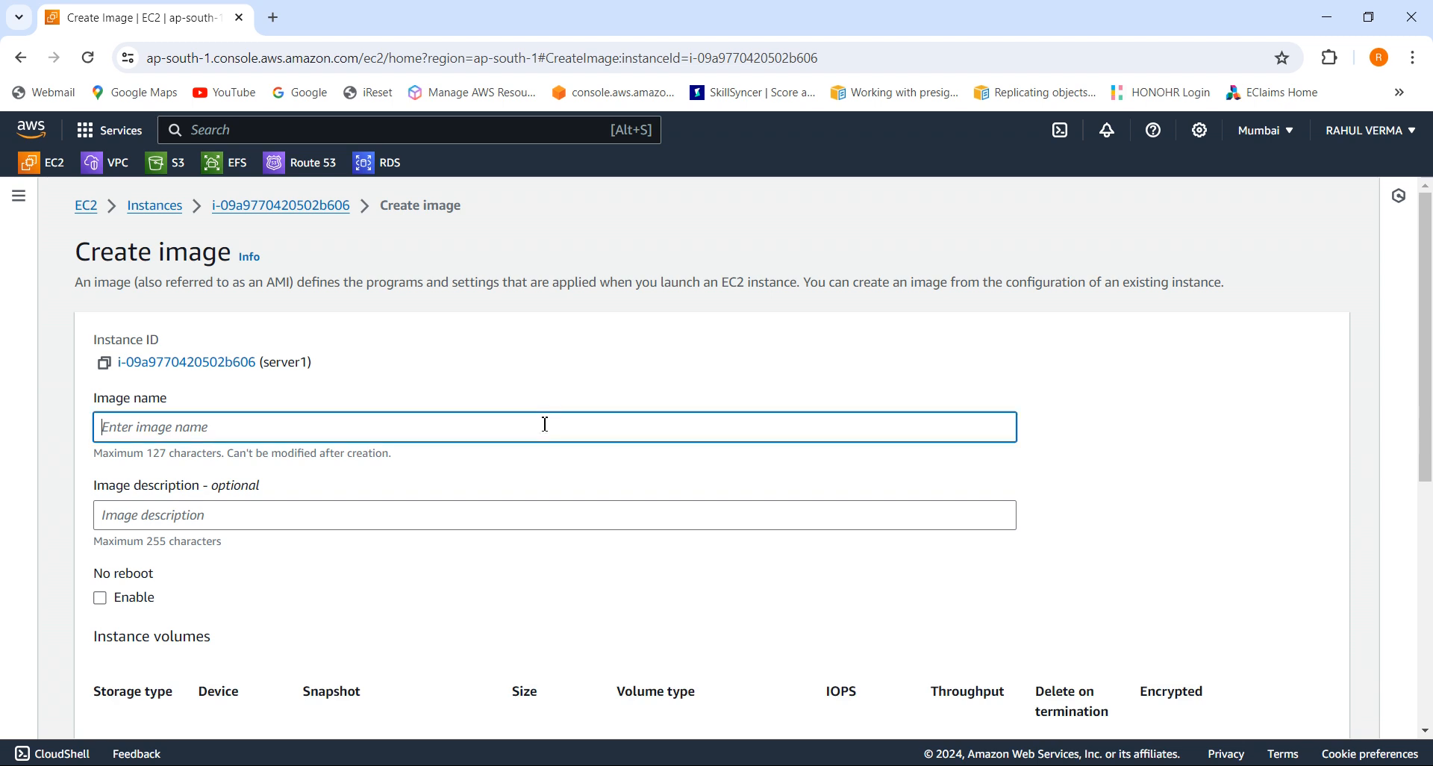
{"action": "type", "text": "server1-image"}
{"action": "left_click", "coordinate": [366, 515]}
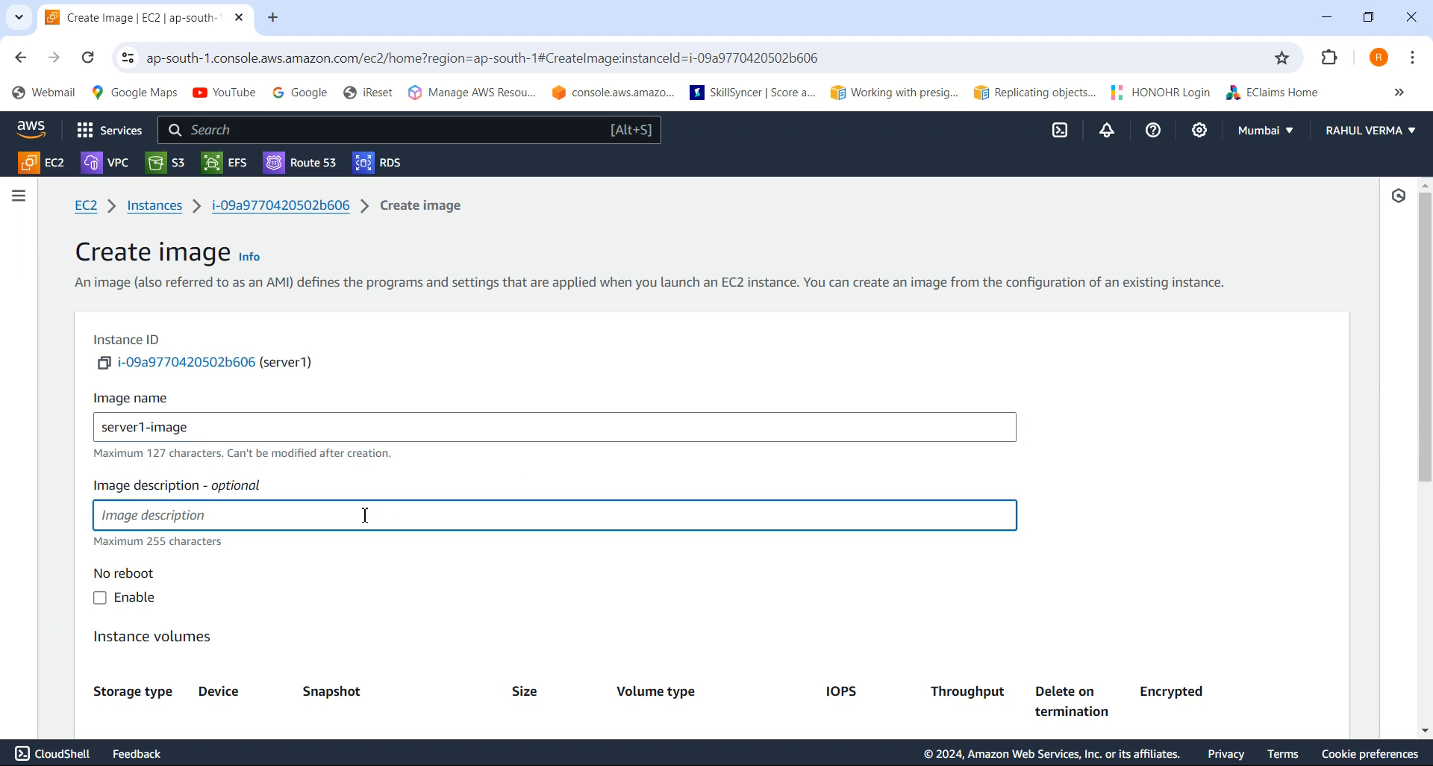
{"action": "type", "text": "Created"}
{"action": "type", "text": "by me on 18/05/2024 16:58"}
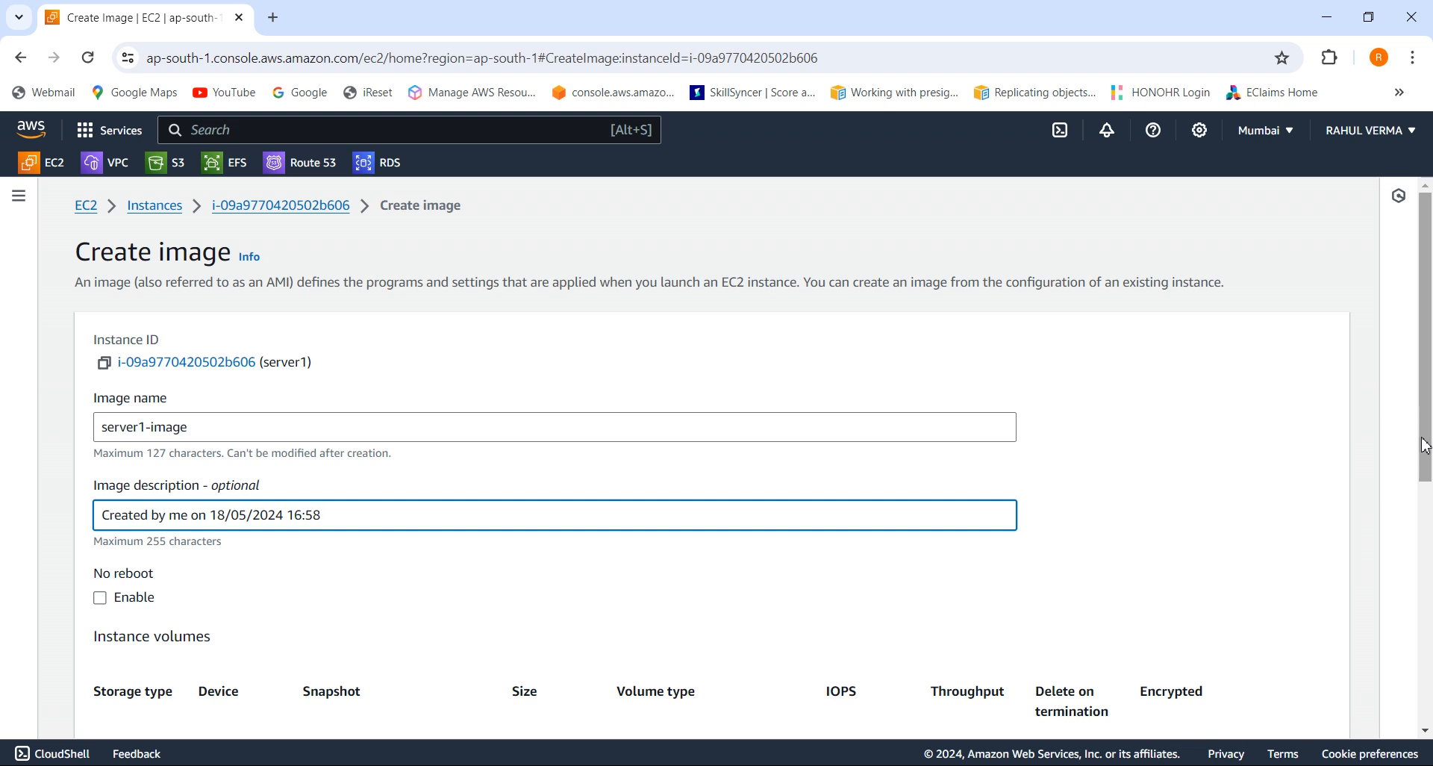
- Review the No reboot, volume and tag settings and create the image
{"action": "left_click_drag", "start_coordinate": [1426, 446], "coordinate": [1430, 486]}
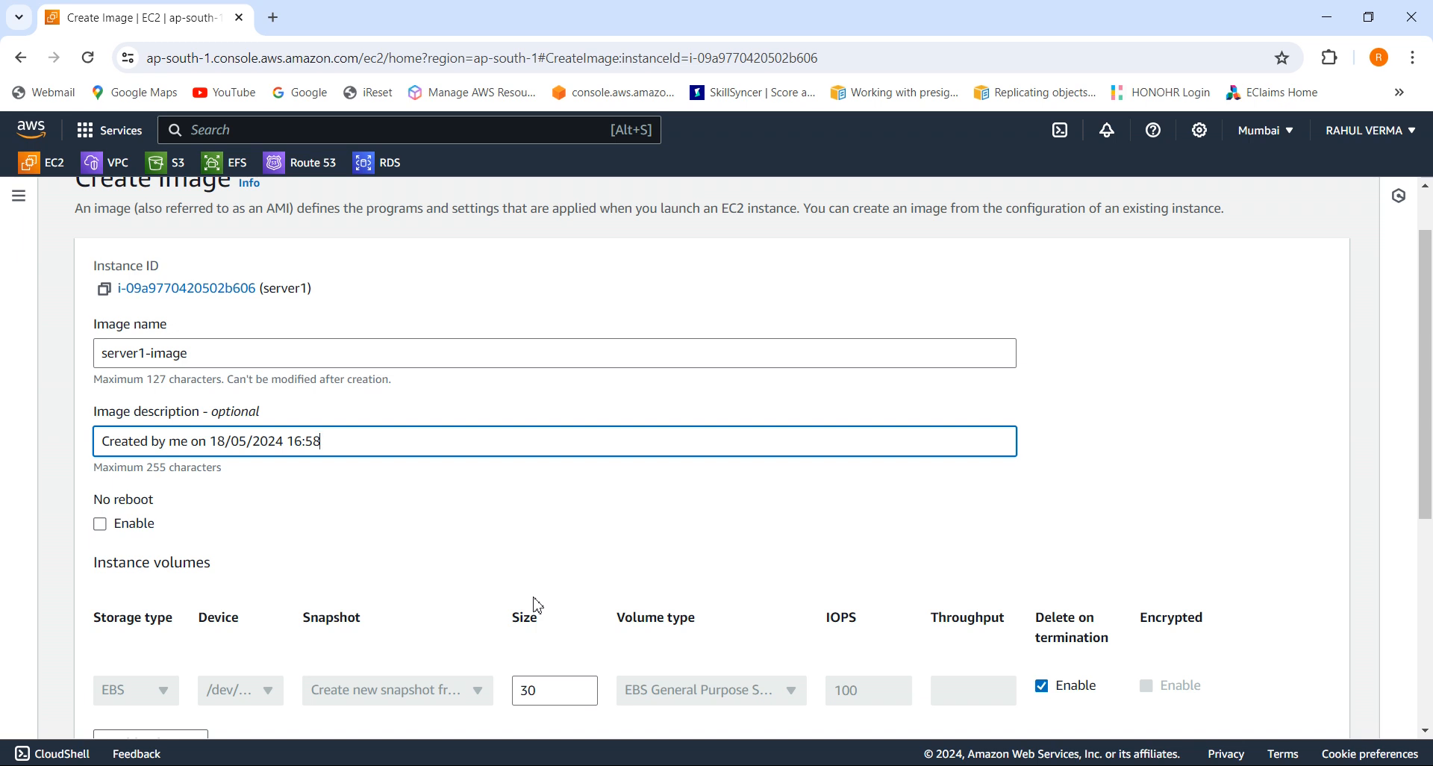
{"action": "left_click", "coordinate": [103, 533]}
{"action": "left_click", "coordinate": [101, 525]}
{"action": "left_click_drag", "start_coordinate": [1430, 549], "coordinate": [1430, 711]}
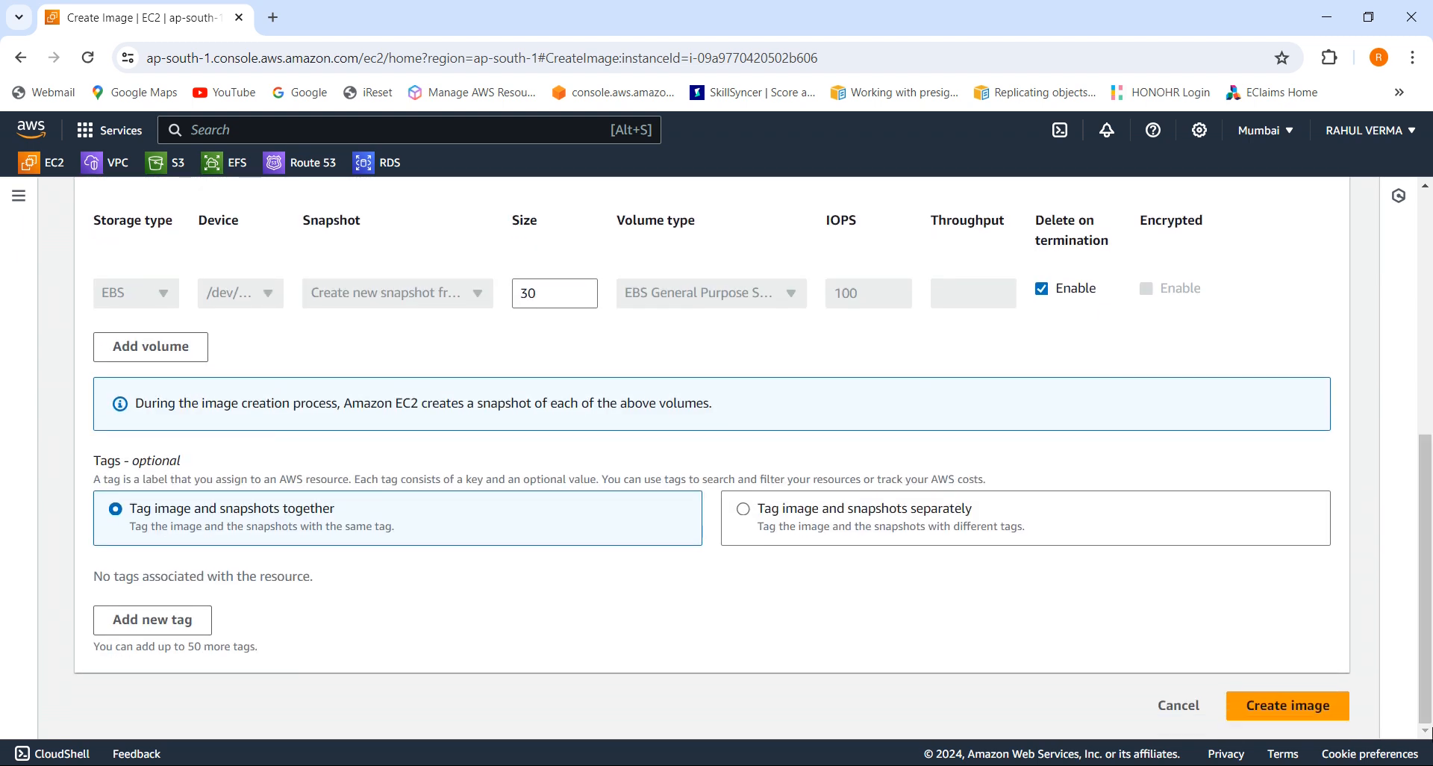
{"action": "left_click", "coordinate": [1293, 721]}
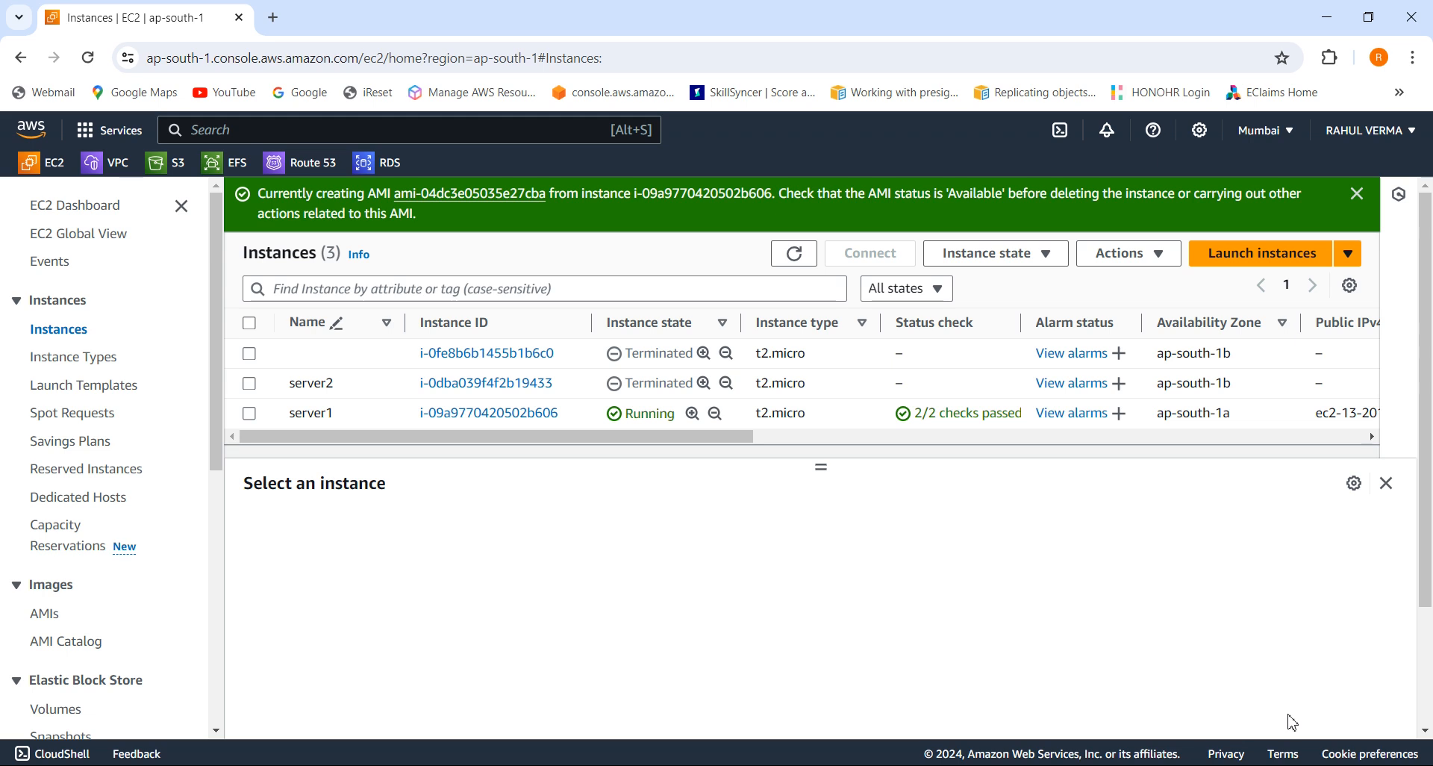
- Open the list of EBS snapshots to check the one belonging to the new image
{"action": "left_click_drag", "start_coordinate": [214, 442], "coordinate": [216, 456]}
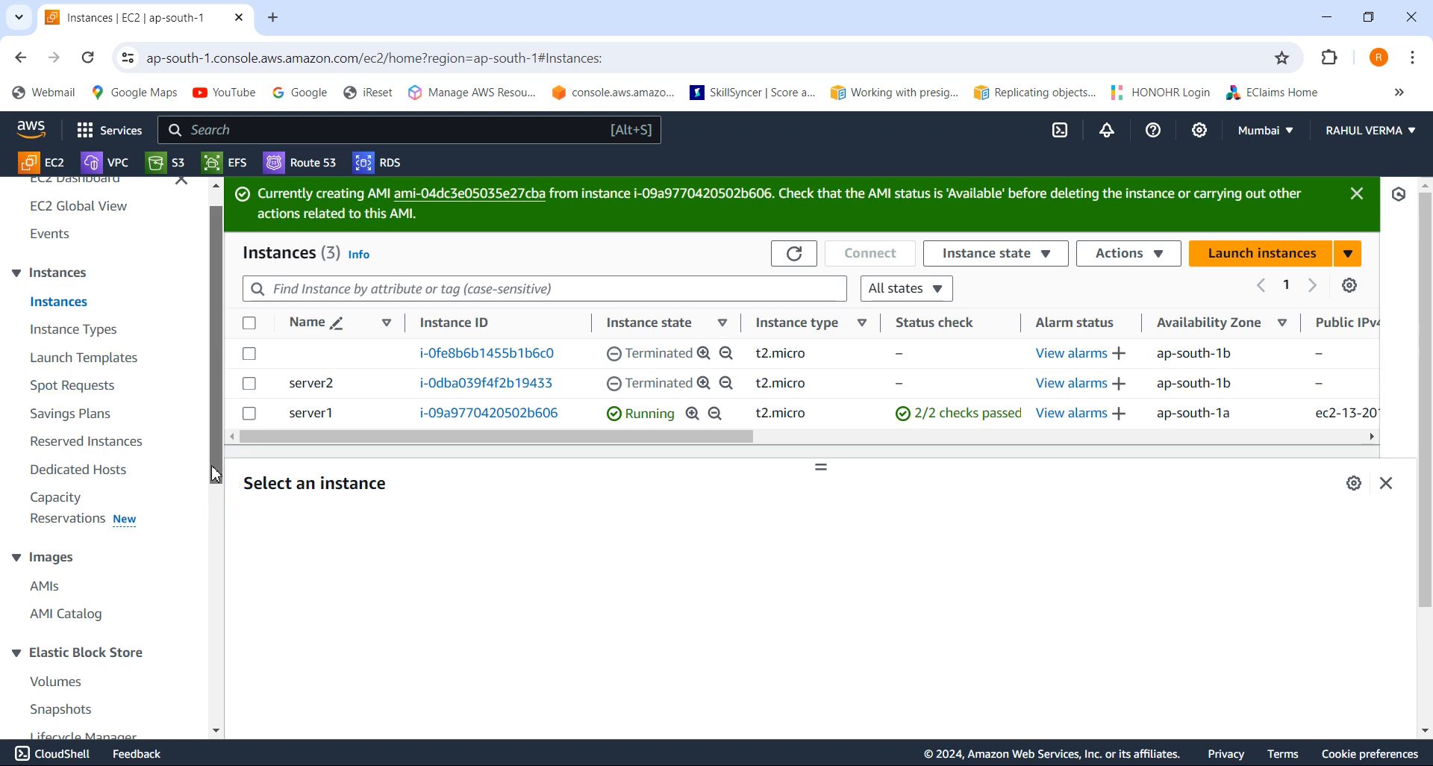
{"action": "scroll", "coordinate": [215, 474], "scroll_direction": "down", "scroll_amount": 1}
{"action": "left_click", "coordinate": [56, 654]}
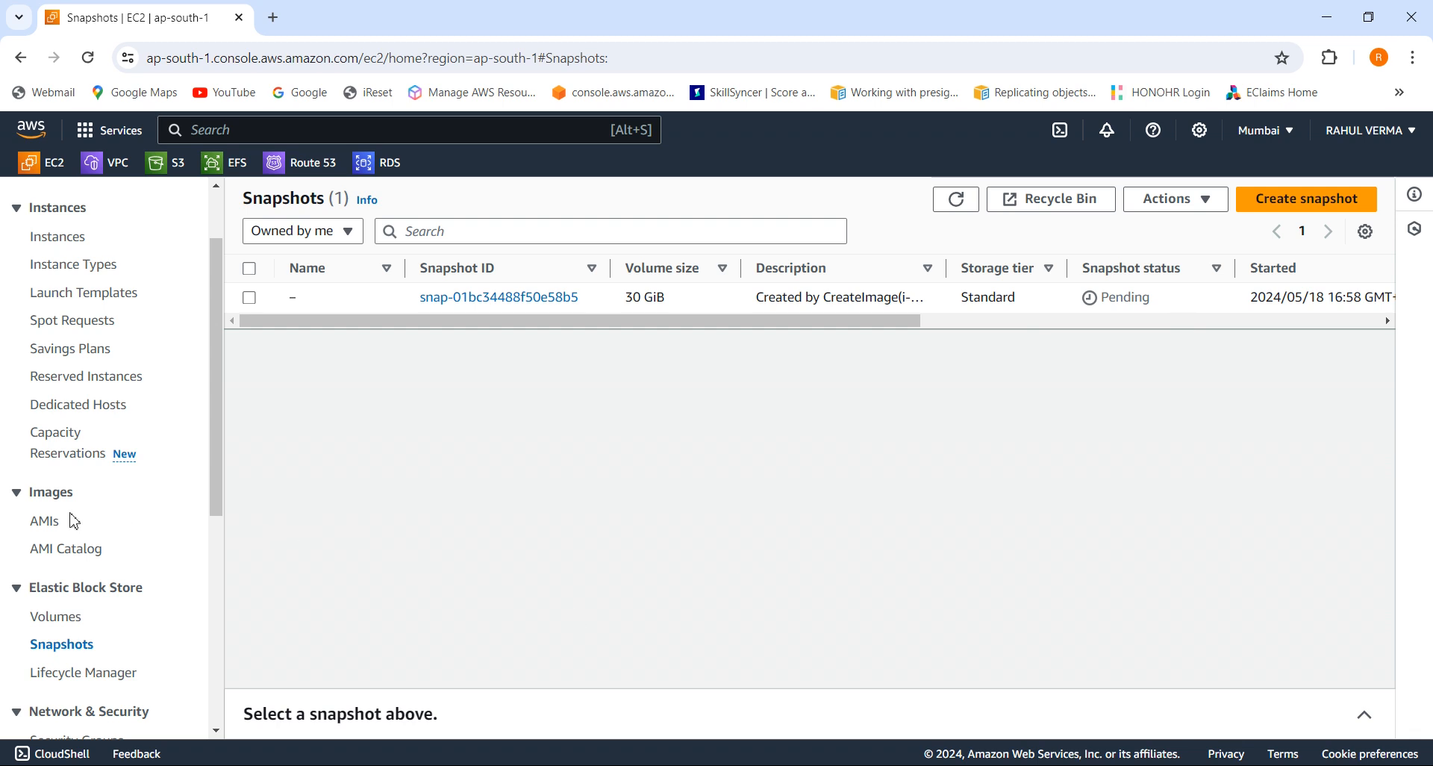
- Examine the status and other details of server1-image in the list of owned AMIs
{"action": "left_click", "coordinate": [44, 523]}
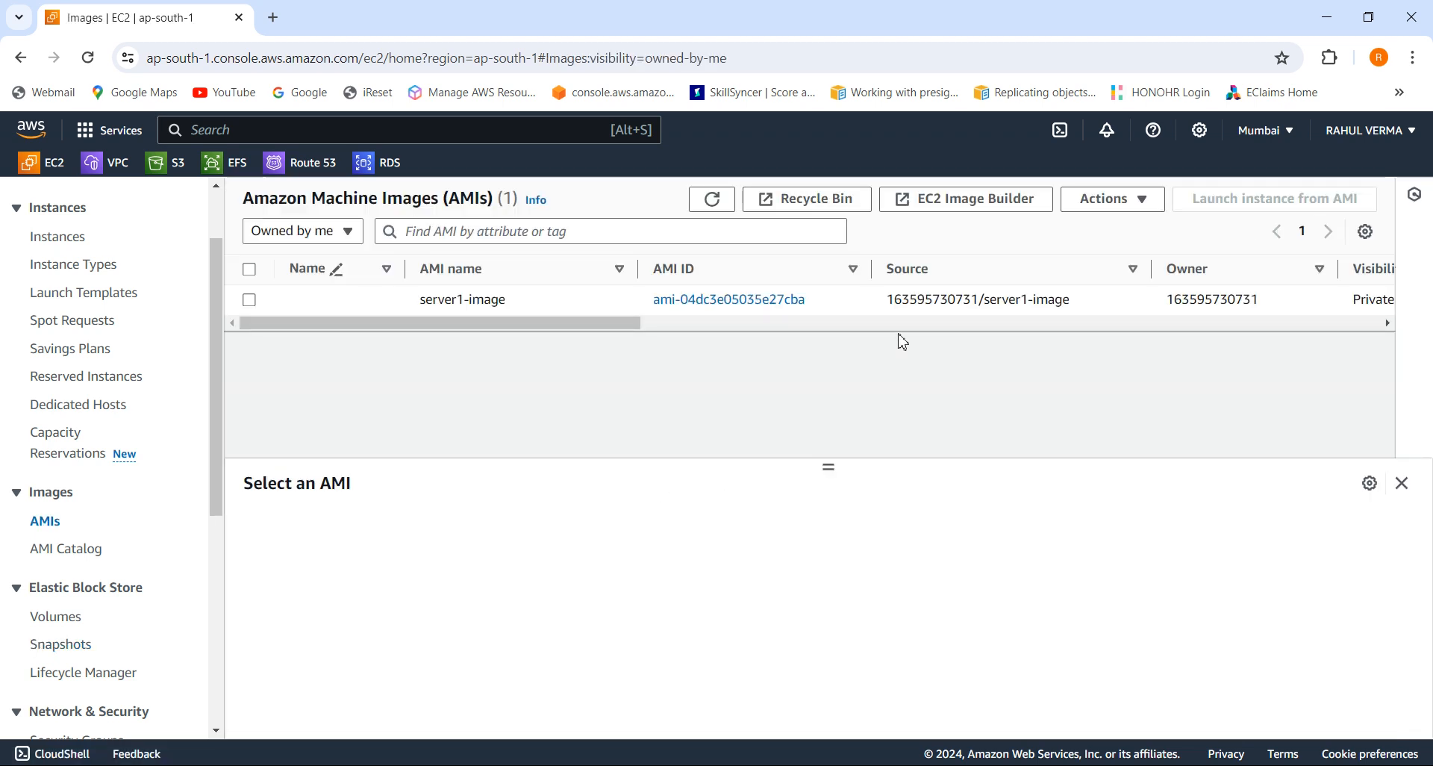
{"action": "left_click", "coordinate": [912, 327]}
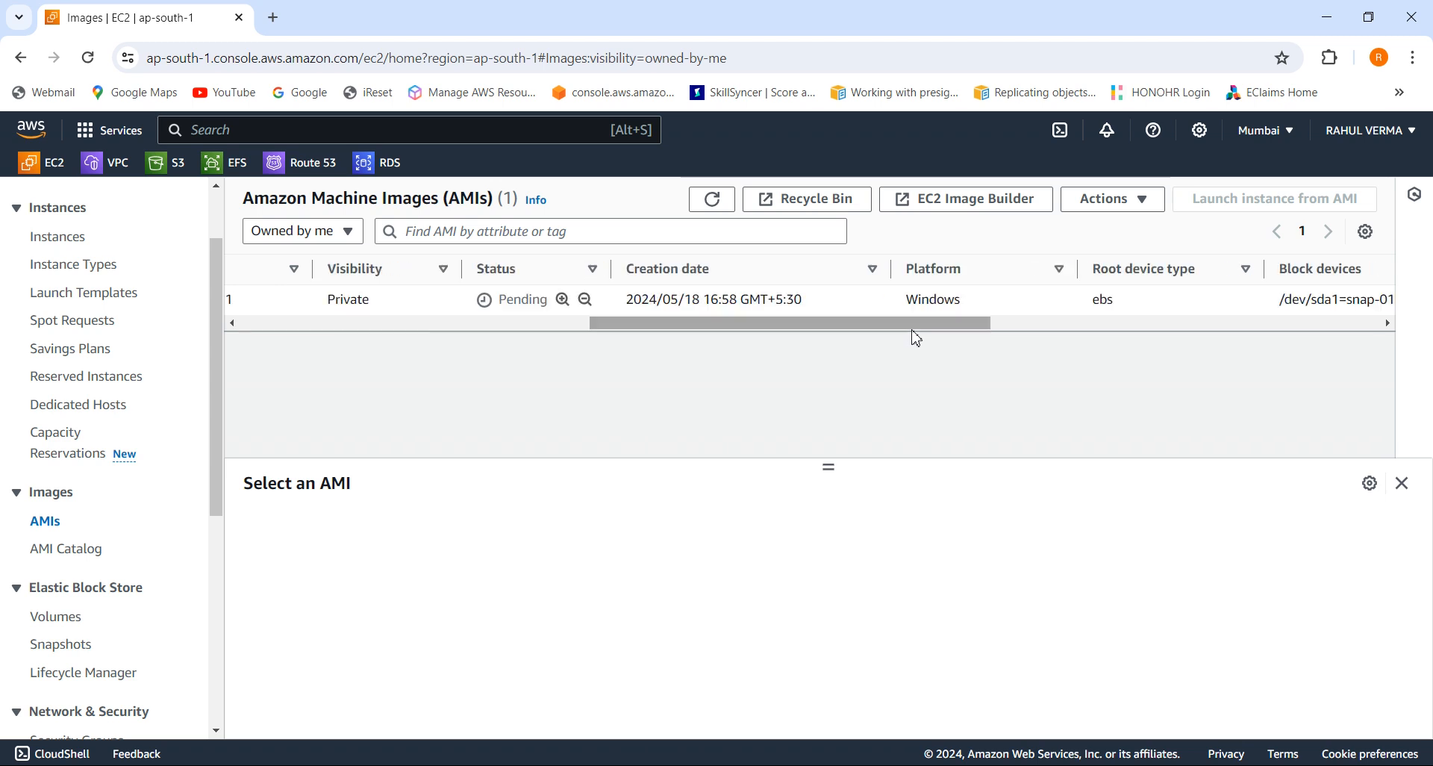
{"action": "left_click", "coordinate": [1197, 325]}
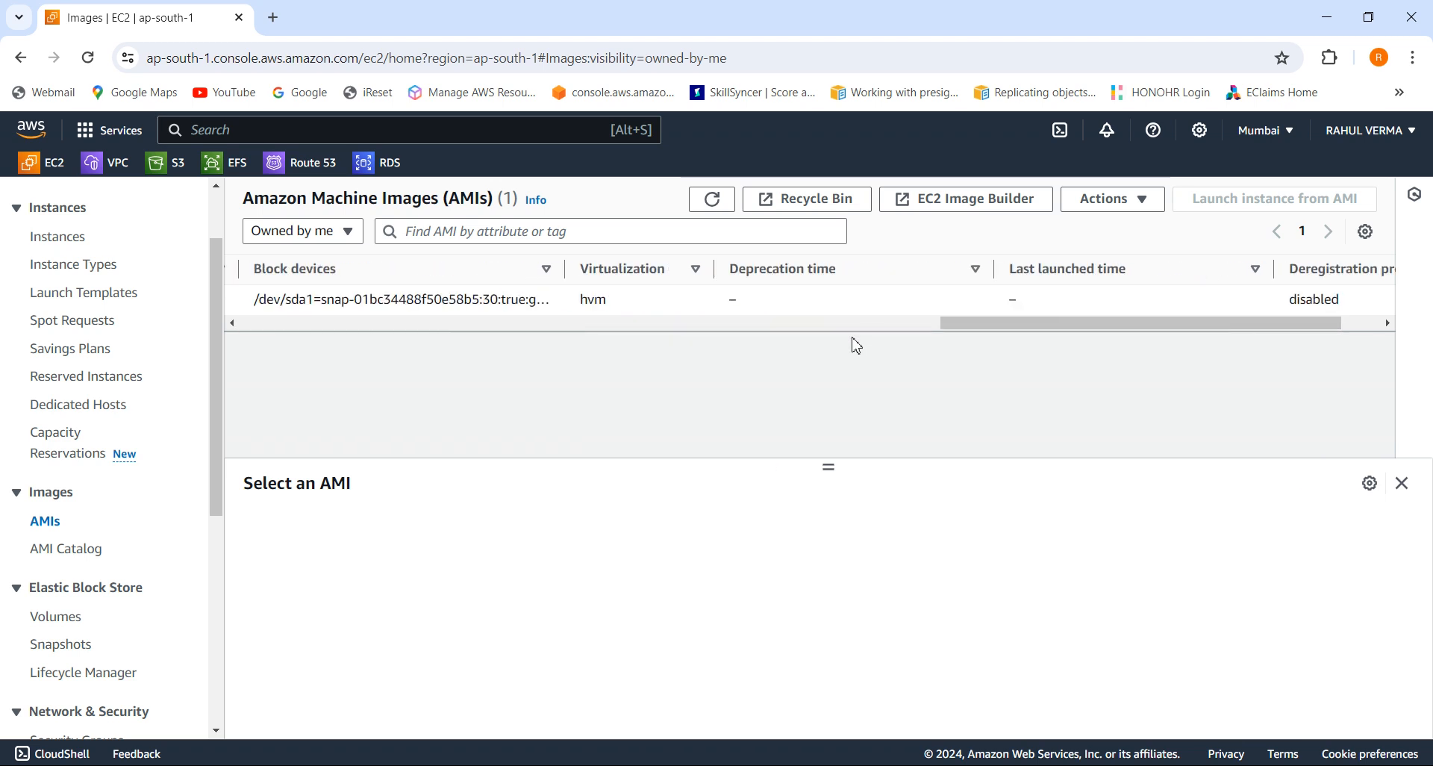
{"action": "left_click", "coordinate": [881, 325]}
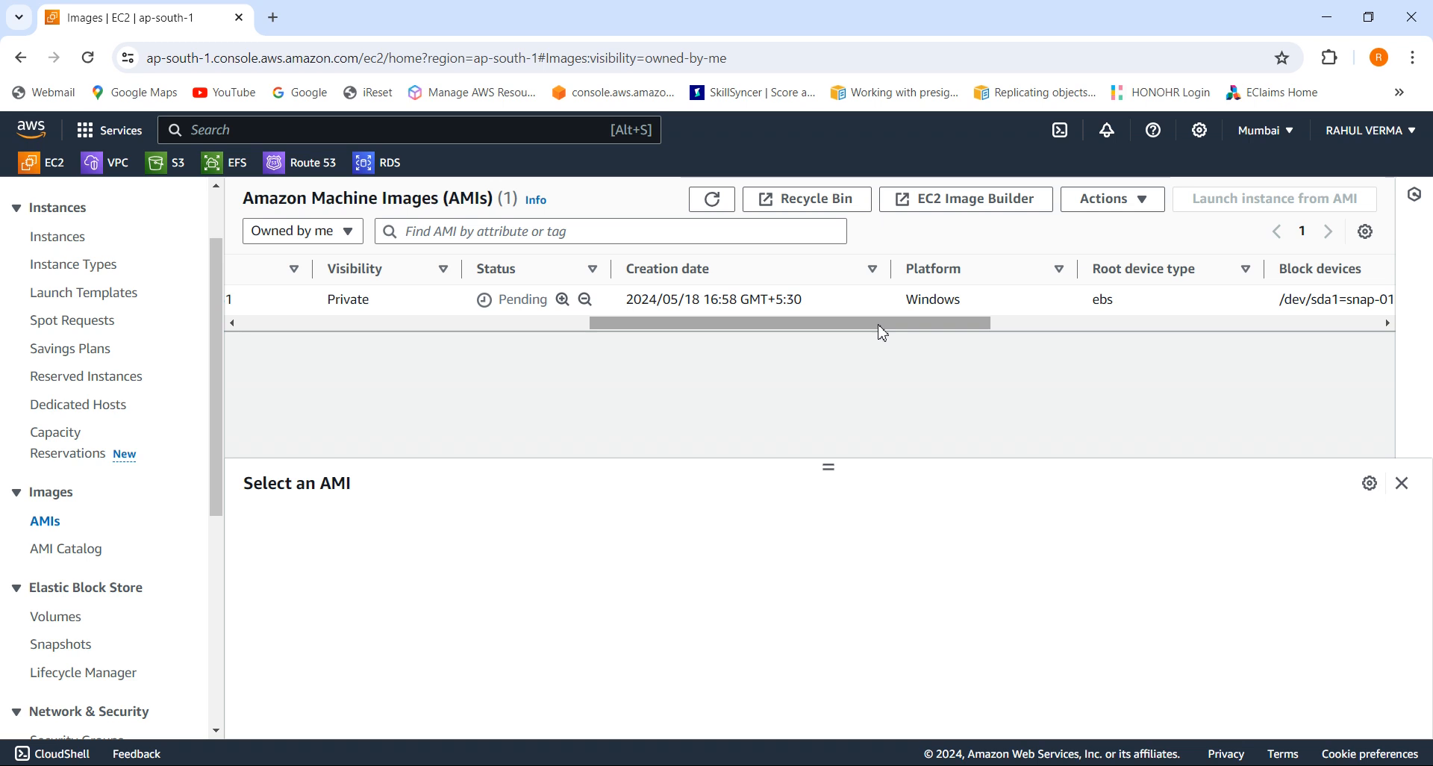
{"action": "left_click", "coordinate": [536, 326]}
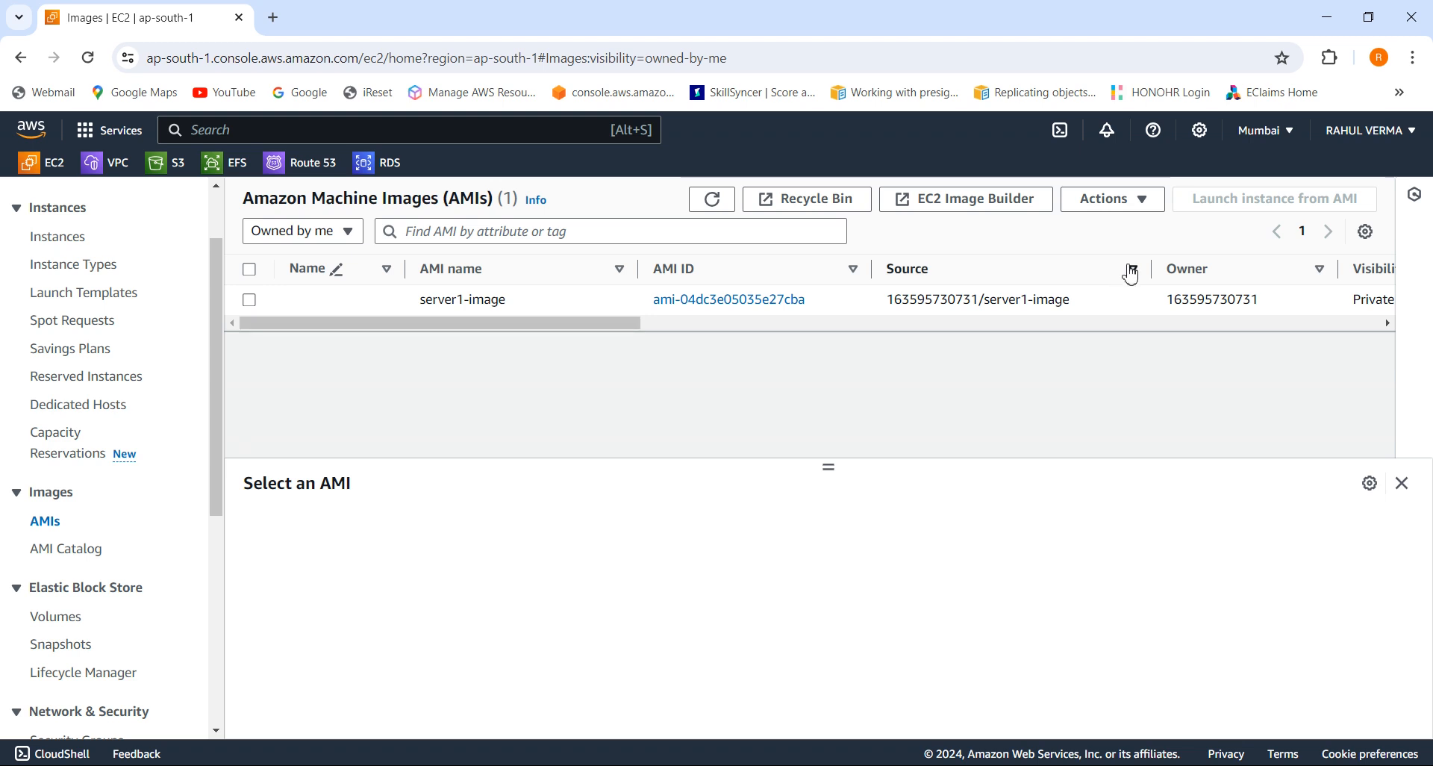
{"action": "left_click", "coordinate": [1387, 324]}
{"action": "left_click", "coordinate": [1387, 324]}
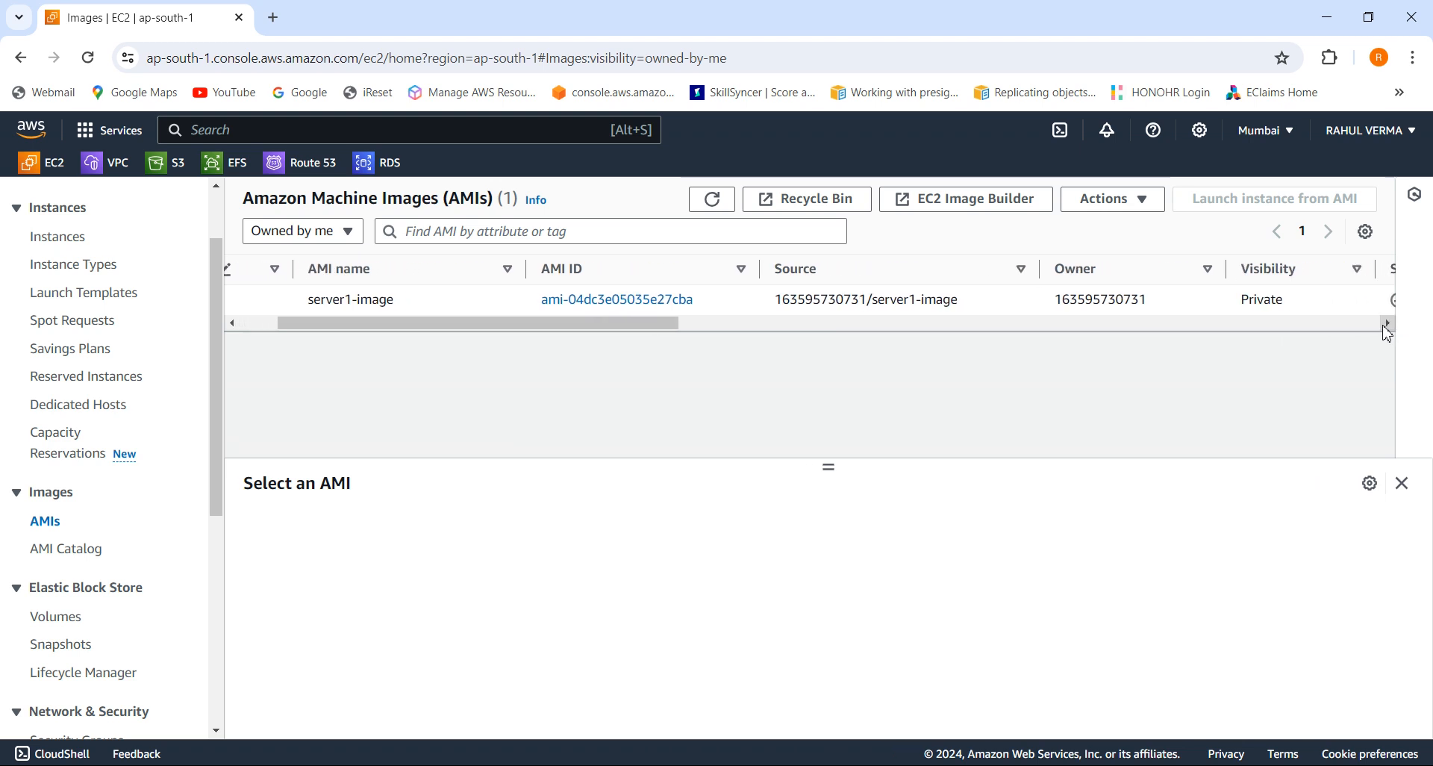
{"action": "left_click", "coordinate": [253, 324]}
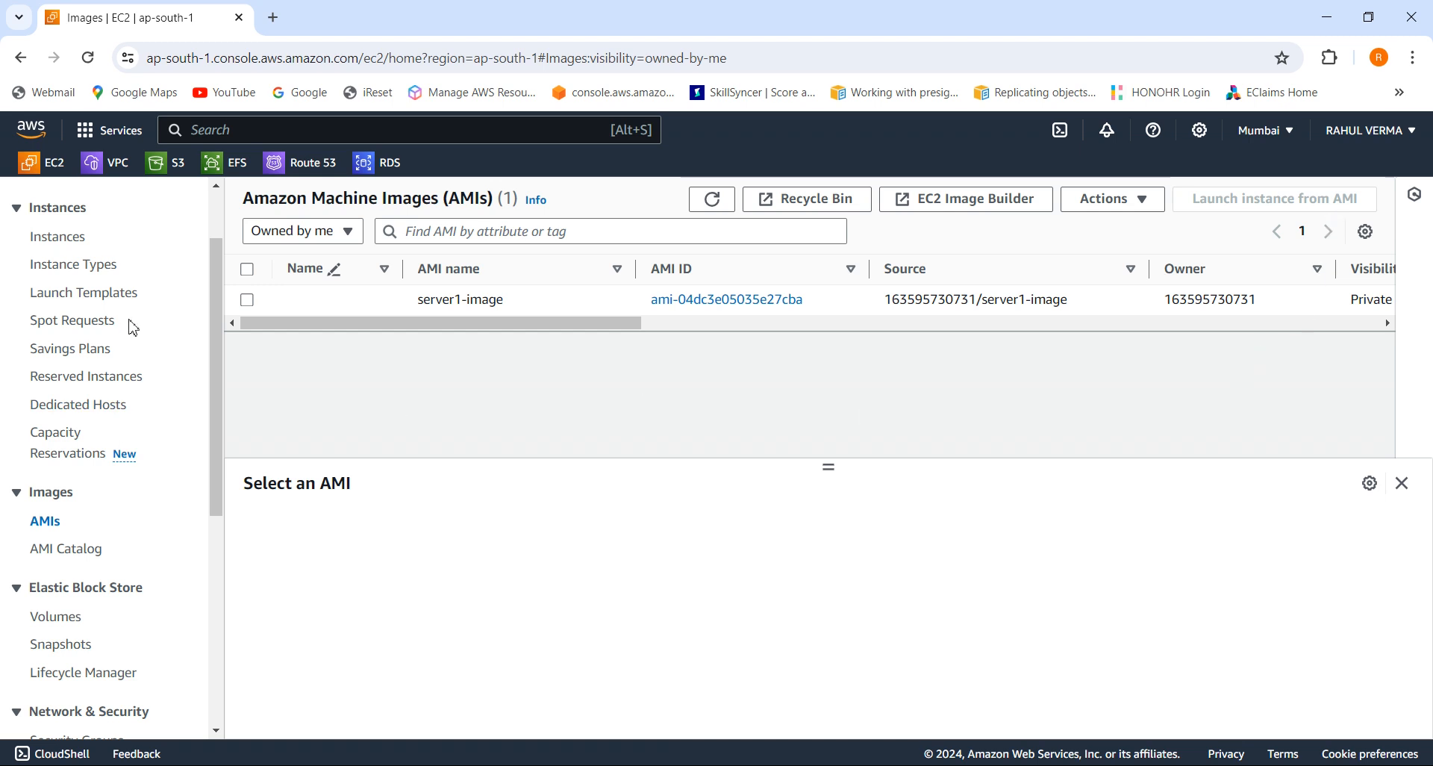
- Start creating a new EC2 launch template
{"action": "left_click", "coordinate": [116, 295]}
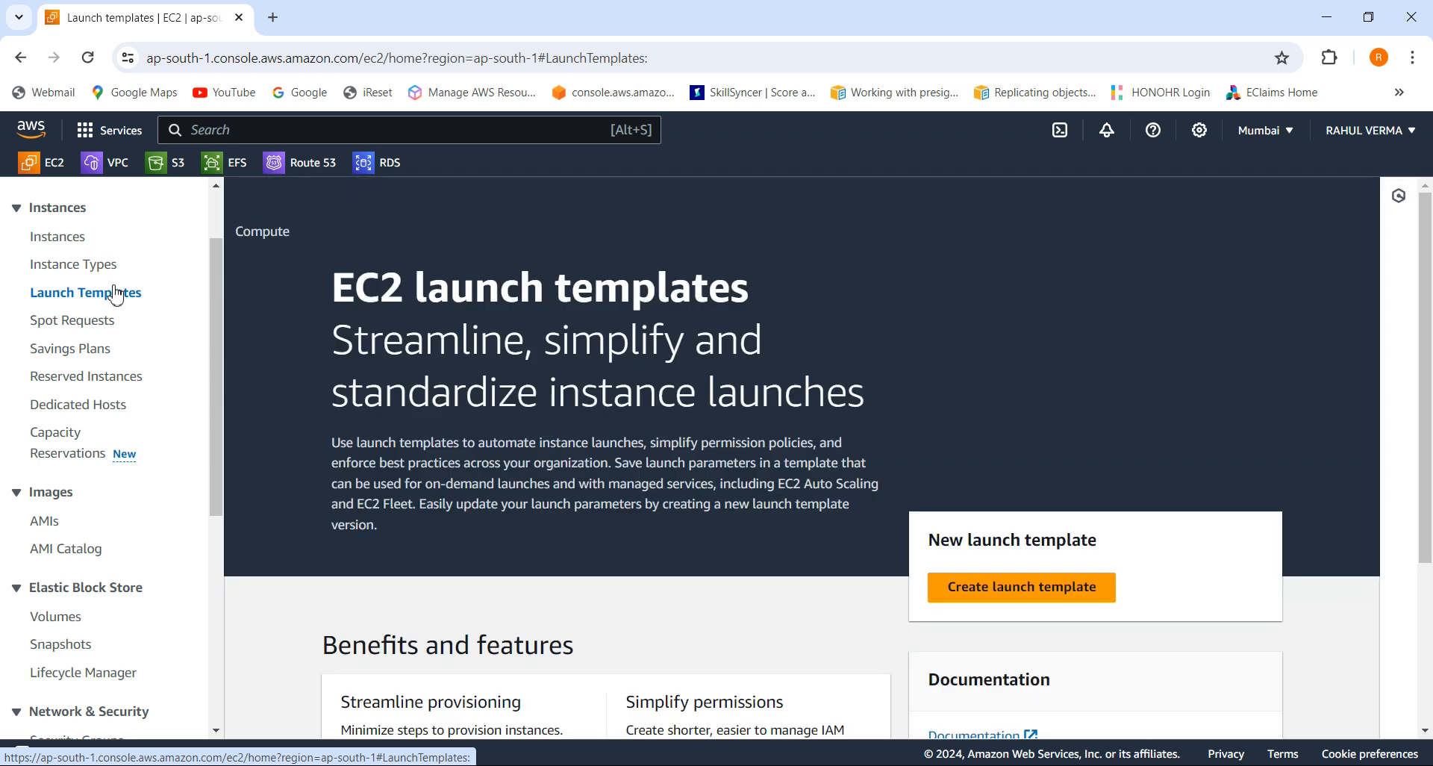
{"action": "left_click", "coordinate": [1008, 589]}
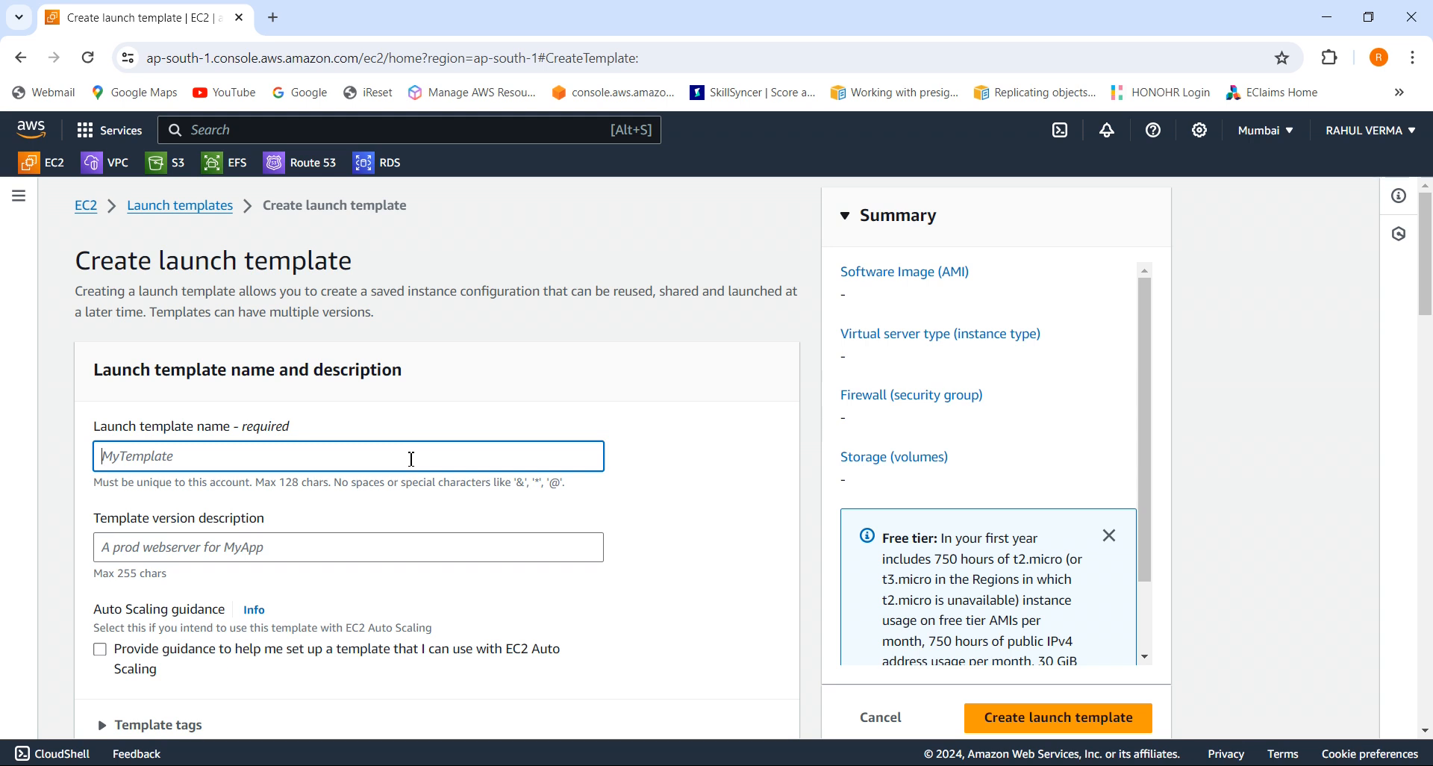
{"action": "type", "text": "m"}
{"action": "type", "text": "ytempl"}
{"action": "type", "text": "ate"}
{"action": "key", "text": "BackSpace"}
{"action": "key", "text": "BackSpace"}
{"action": "key", "text": "BackSpace"}
{"action": "key", "text": "BackSpace"}
{"action": "key", "text": "BackSpace"}
{"action": "key", "text": "BackSpace"}
{"action": "key", "text": "BackSpace"}
{"action": "key", "text": "BackSpace"}
{"action": "key", "text": "BackSpace"}
{"action": "key", "text": "BackSpace"}
- Name the launch template asg-template and set its version description to "version 1.1.0"
{"action": "type", "text": "asg-template"}
{"action": "left_click", "coordinate": [415, 550]}
{"action": "type", "text": "version 1.1.0"}
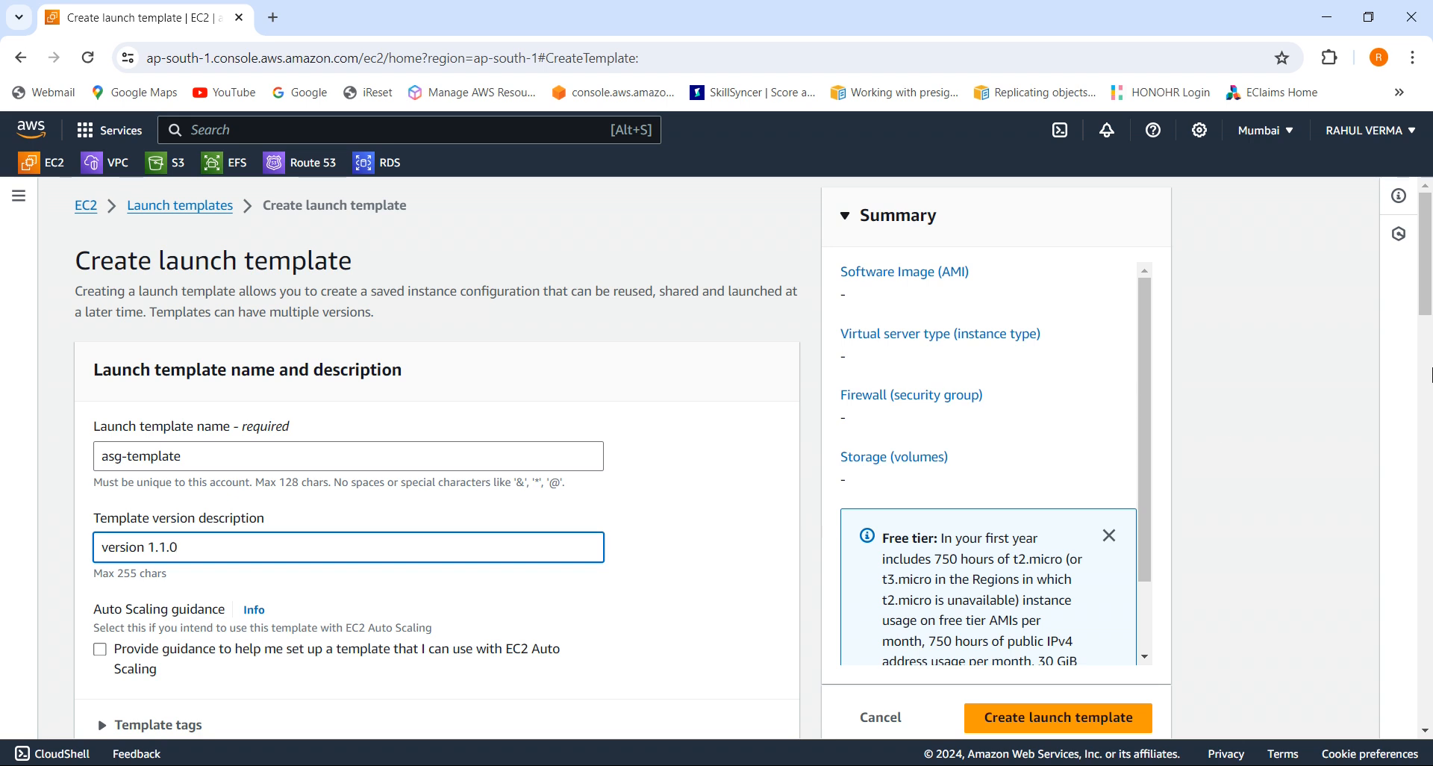
- Set the template's machine image source to My AMIs, owned by me
{"action": "left_click_drag", "start_coordinate": [1431, 306], "coordinate": [1431, 428]}
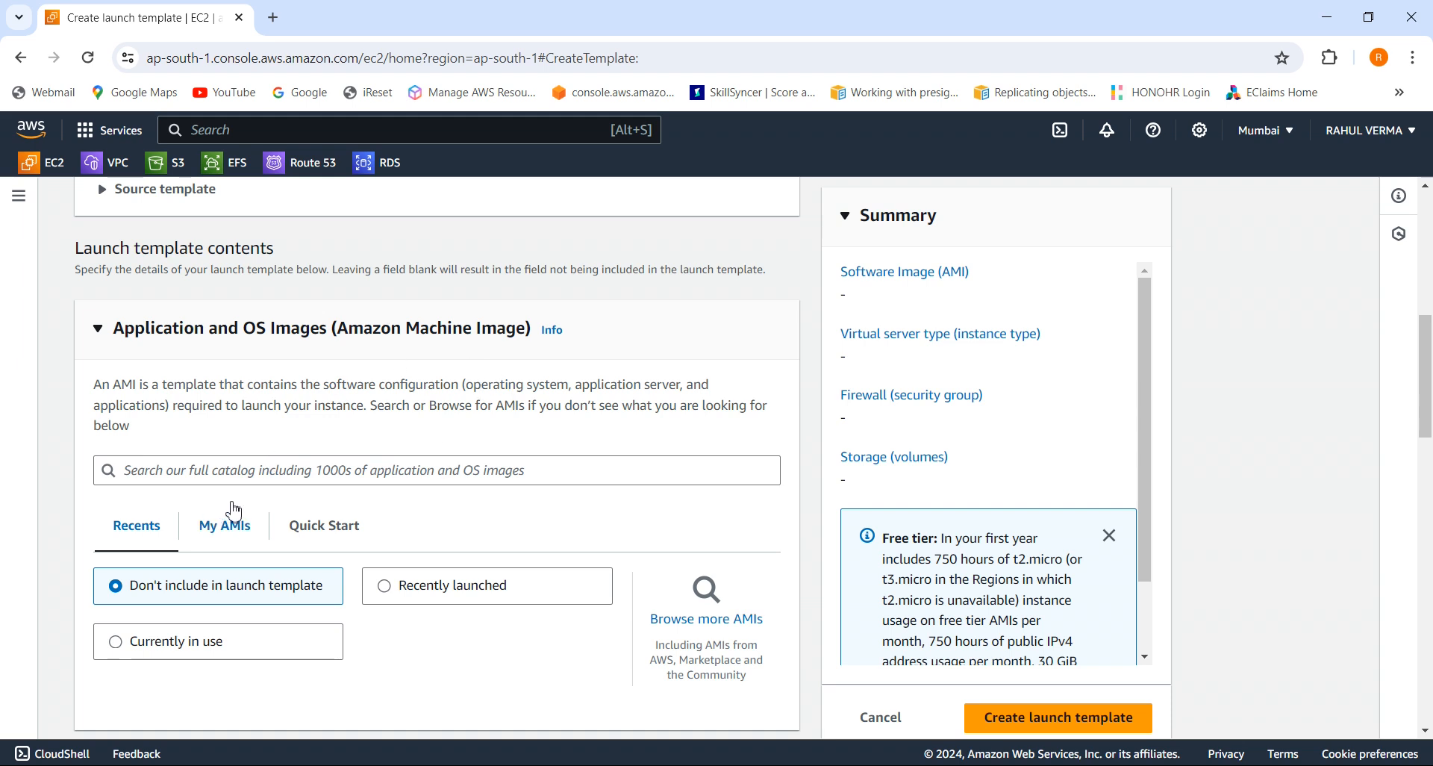
{"action": "left_click", "coordinate": [242, 533]}
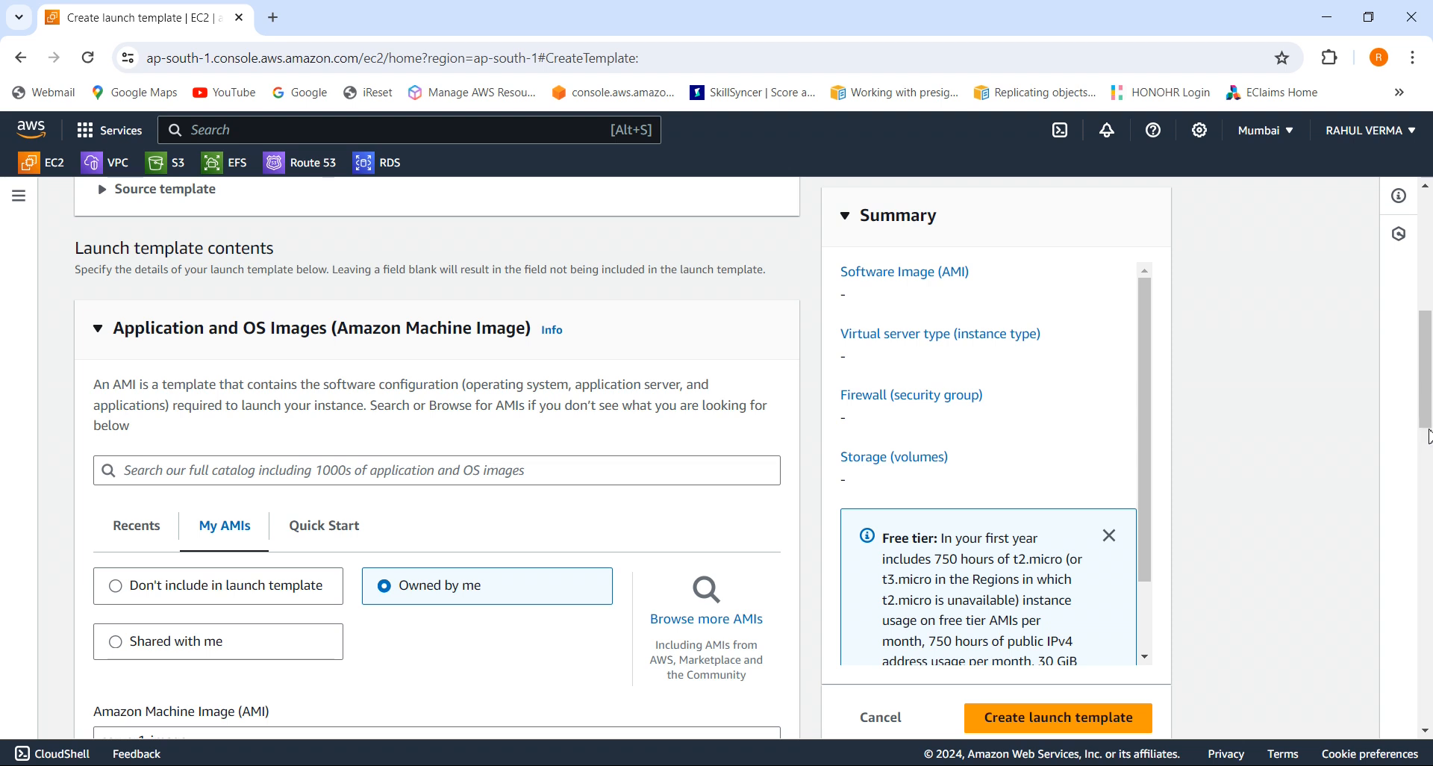
- Set the launch template's instance type to t2.micro
{"action": "left_click_drag", "start_coordinate": [1429, 437], "coordinate": [1429, 400]}
{"action": "scroll", "coordinate": [1429, 403], "scroll_direction": "down", "scroll_amount": 3}
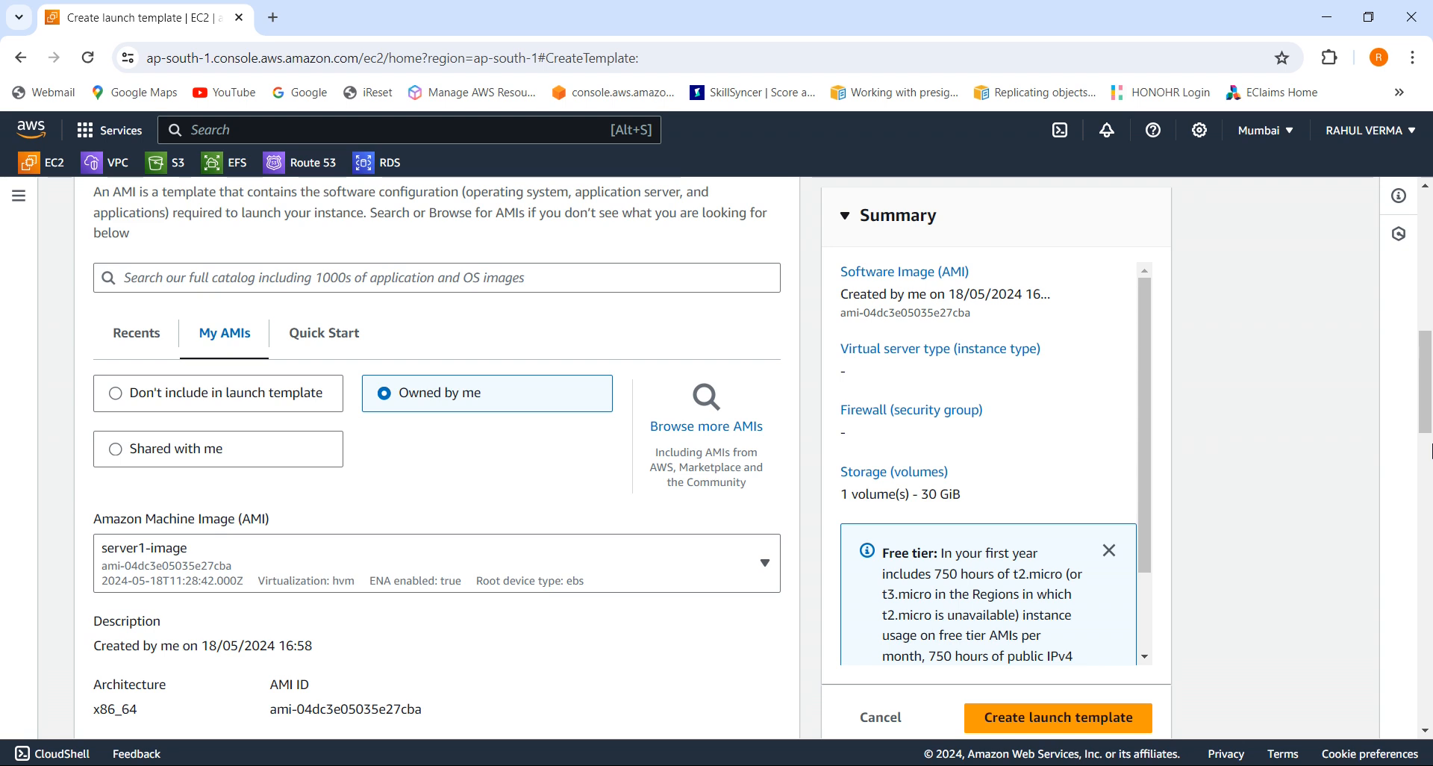
{"action": "left_click_drag", "start_coordinate": [1428, 425], "coordinate": [1429, 502]}
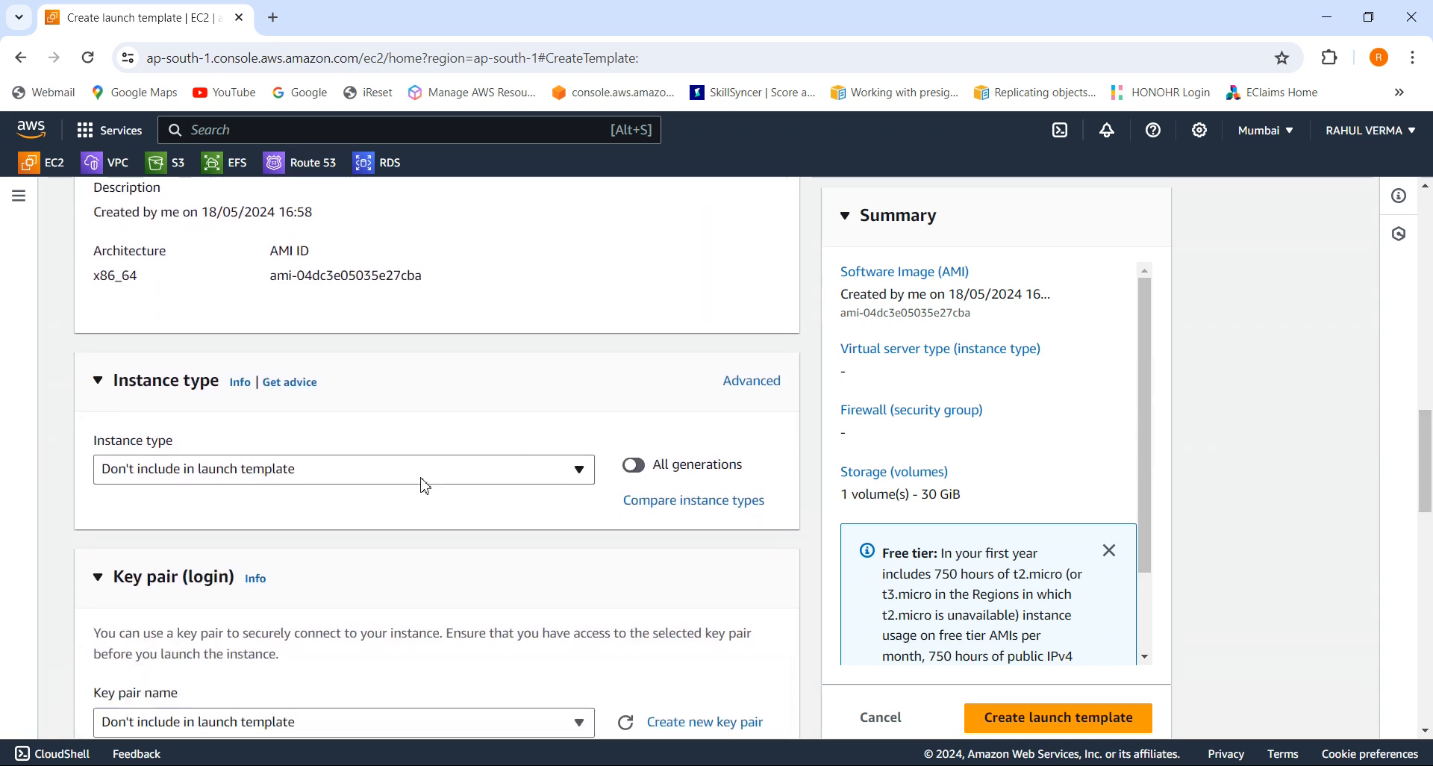
{"action": "left_click", "coordinate": [586, 478]}
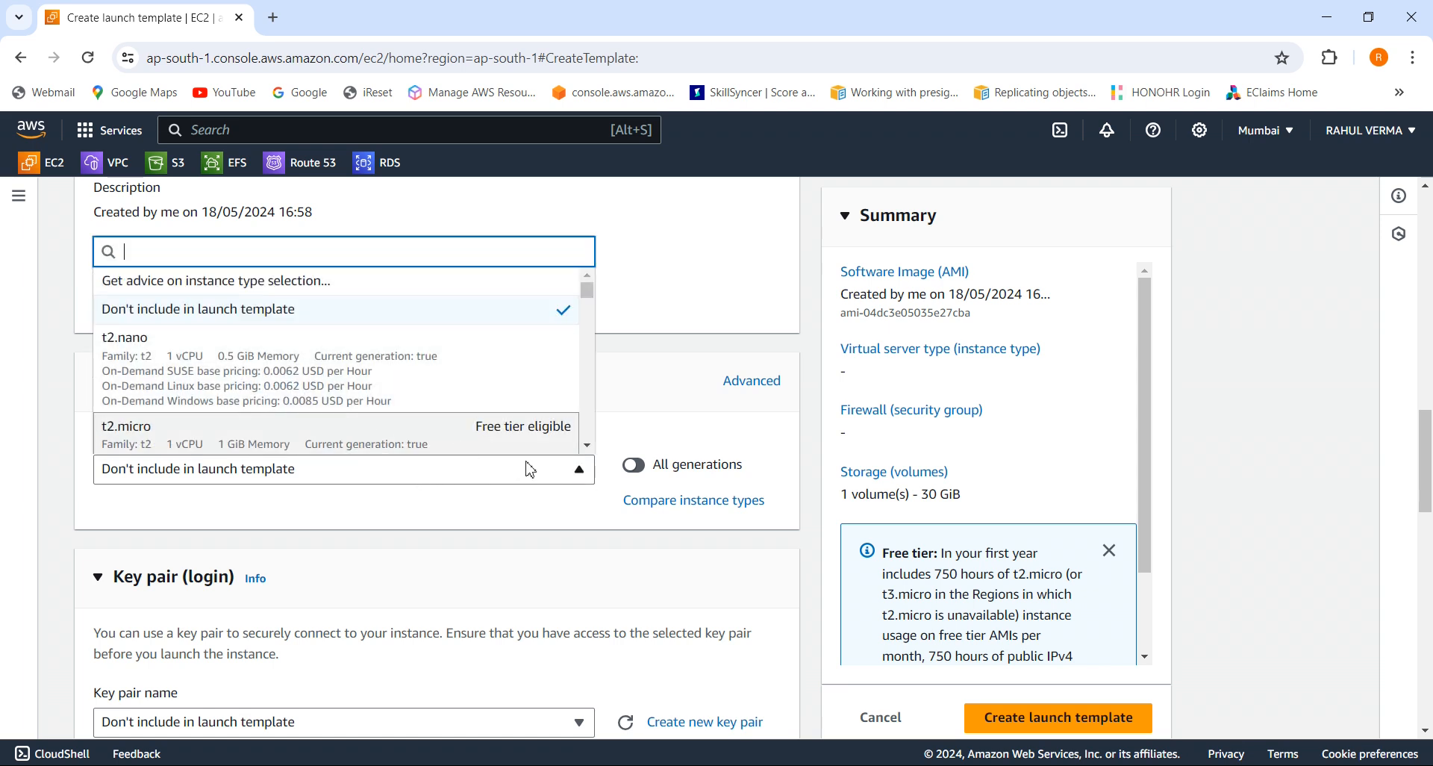
{"action": "left_click", "coordinate": [460, 439]}
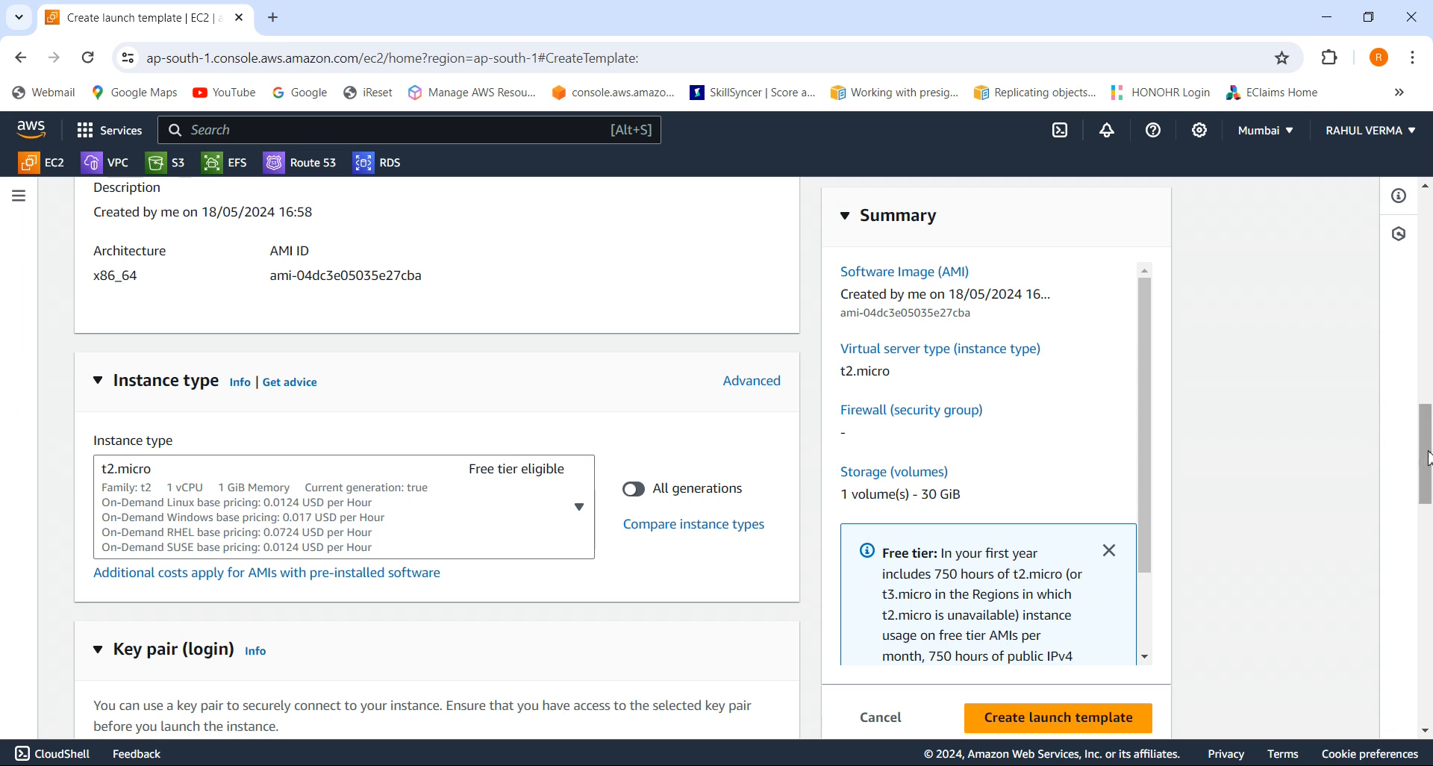
- Set the launch template's login key pair to testkey
{"action": "scroll", "coordinate": [1428, 456], "scroll_direction": "down", "scroll_amount": 5}
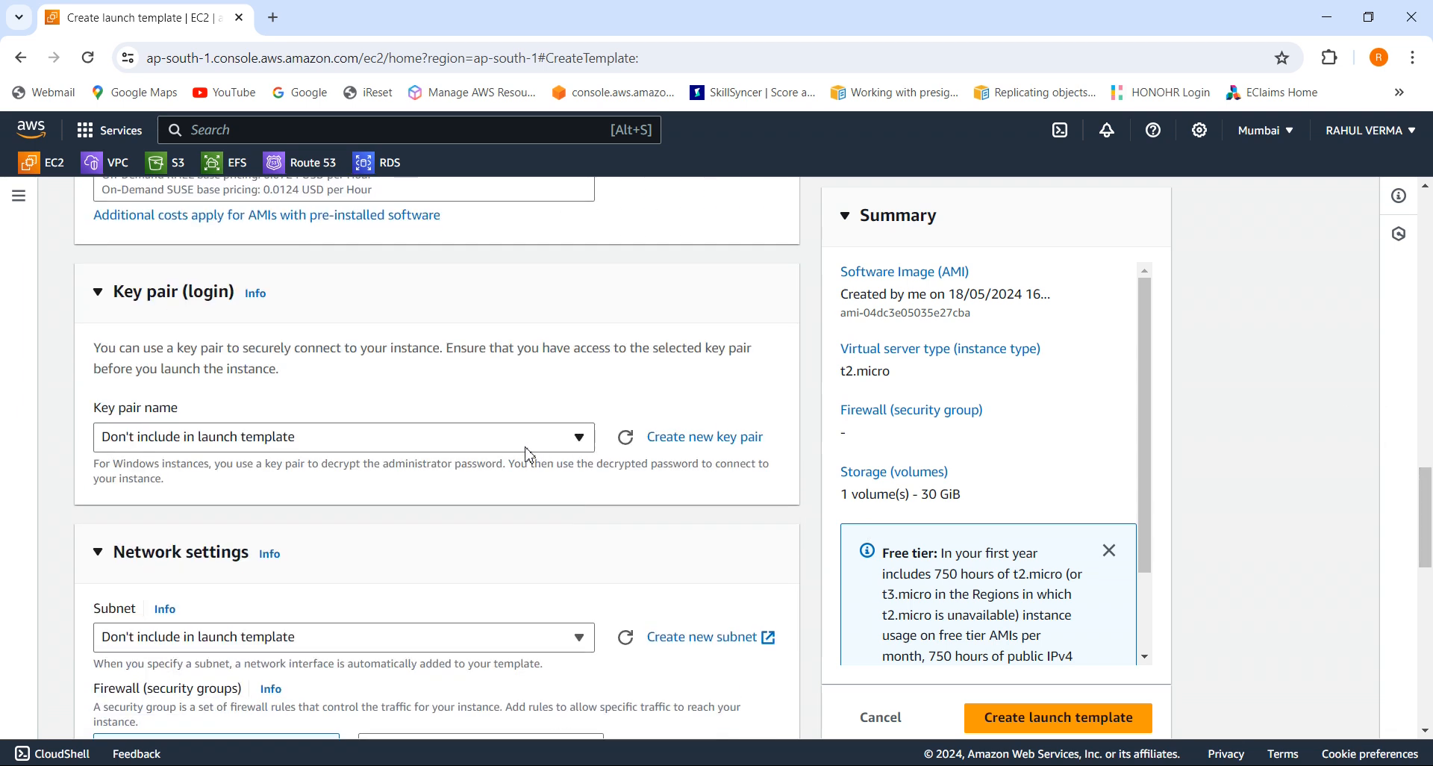
{"action": "left_click", "coordinate": [522, 446]}
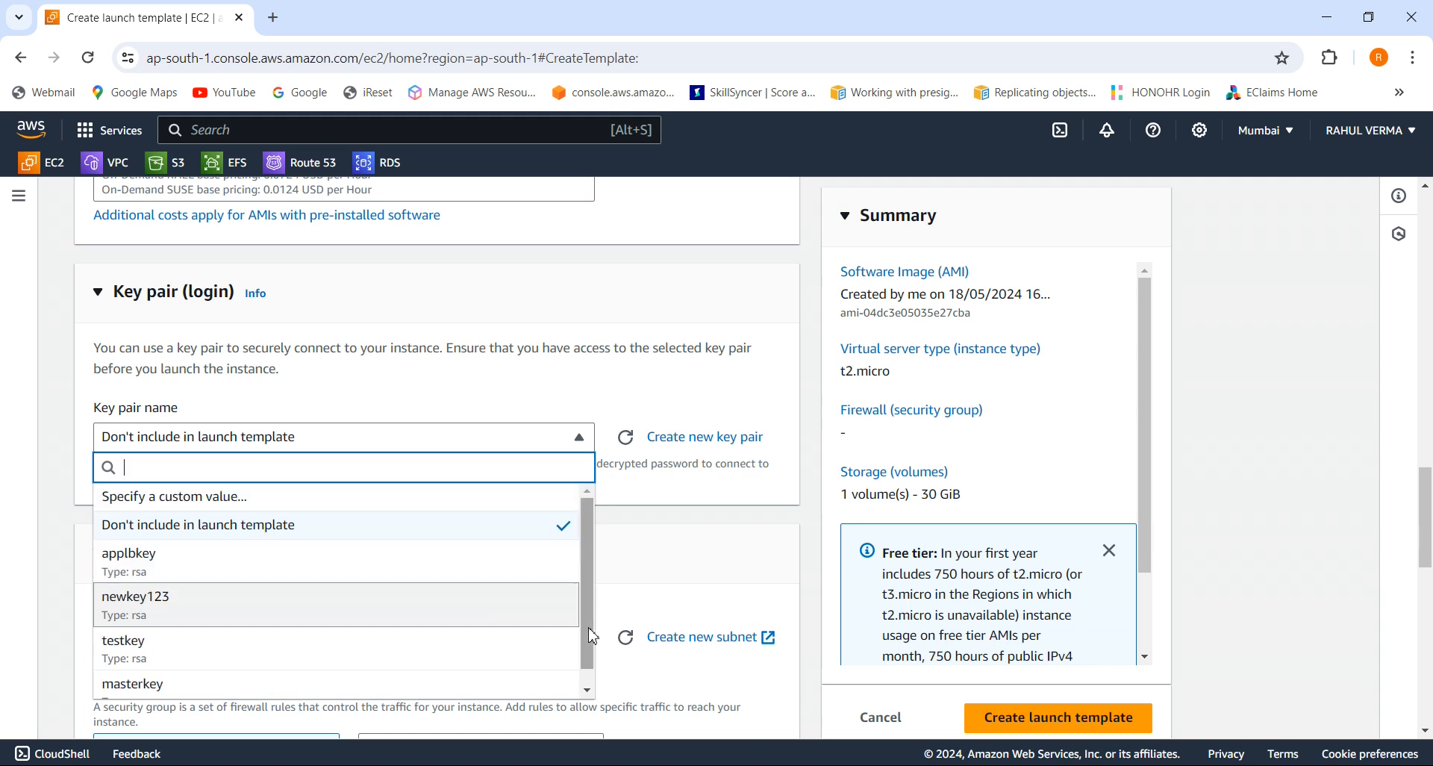
{"action": "right_click", "coordinate": [592, 655]}
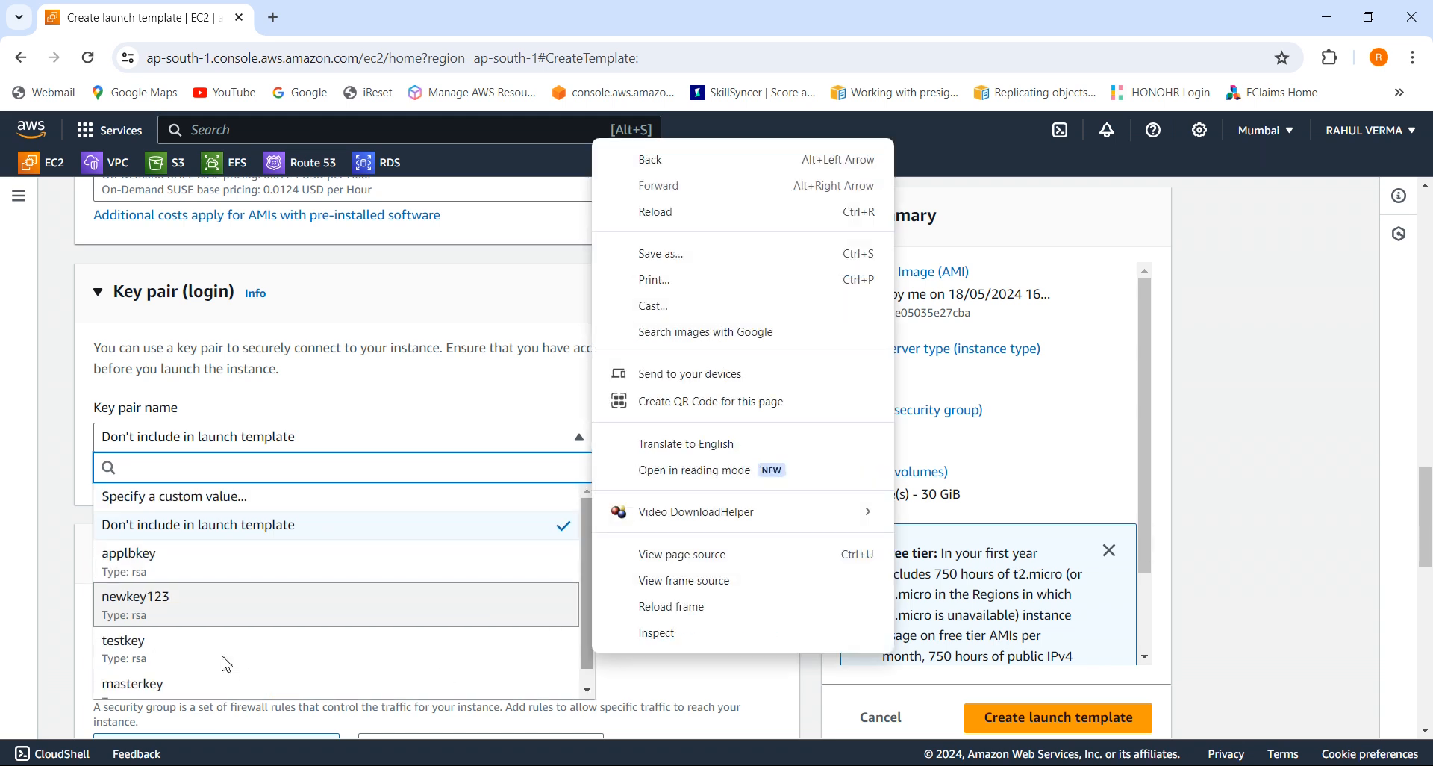
{"action": "left_click", "coordinate": [219, 649]}
{"action": "left_click", "coordinate": [222, 648]}
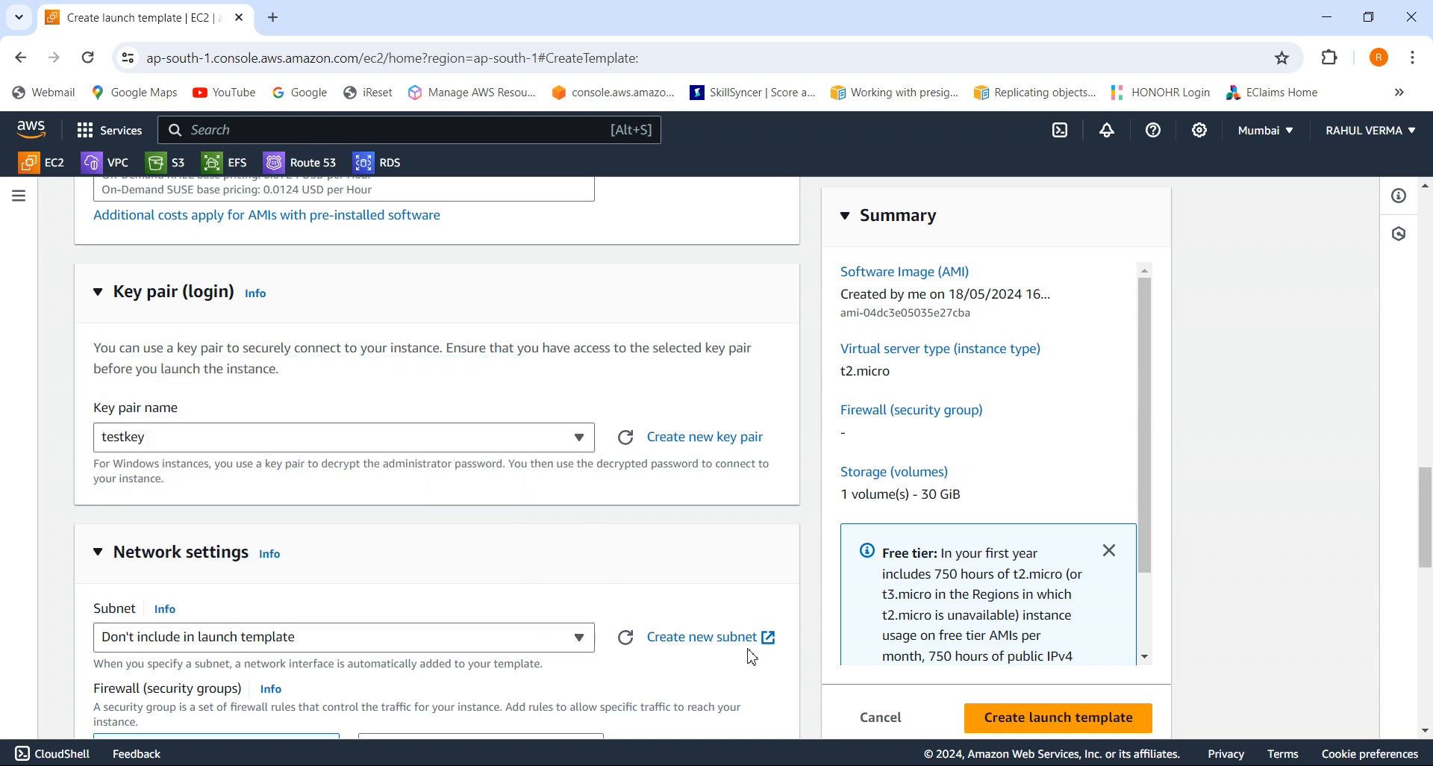
- Set the launch template's subnet to the one in availability zone ap-south-1a
{"action": "left_click", "coordinate": [556, 650]}
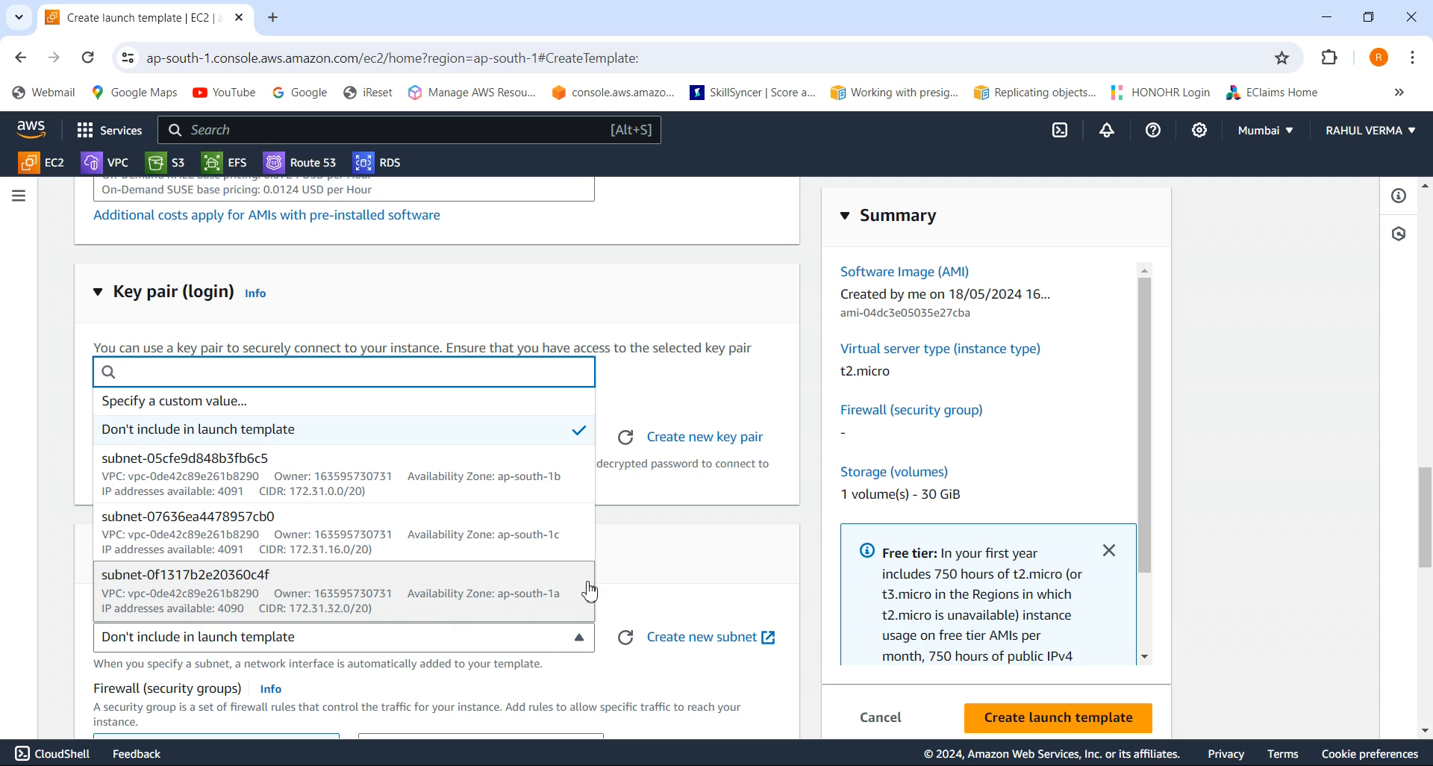
{"action": "left_click", "coordinate": [481, 611]}
{"action": "left_click_drag", "start_coordinate": [1430, 536], "coordinate": [1430, 625]}
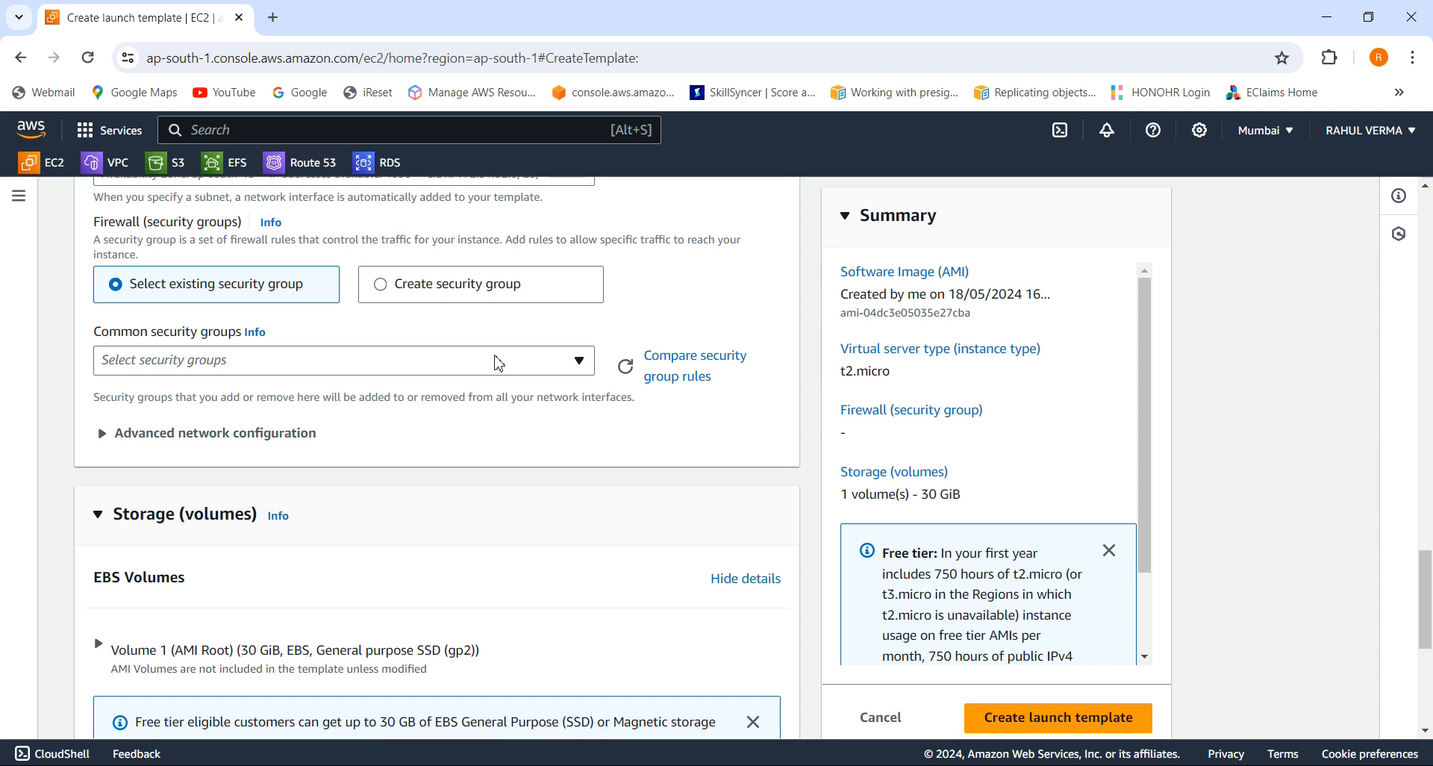
{"action": "left_click", "coordinate": [530, 371]}
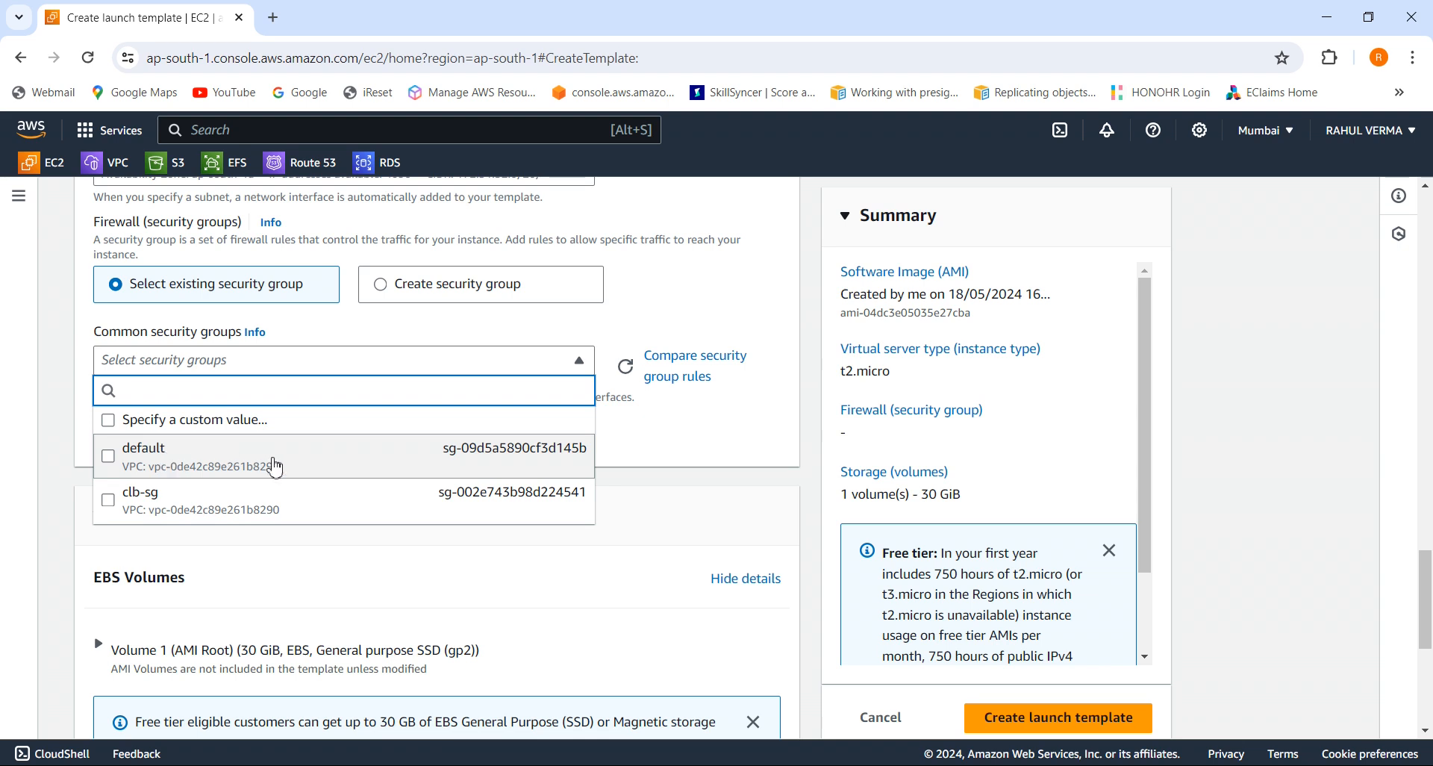
{"action": "left_click", "coordinate": [109, 500]}
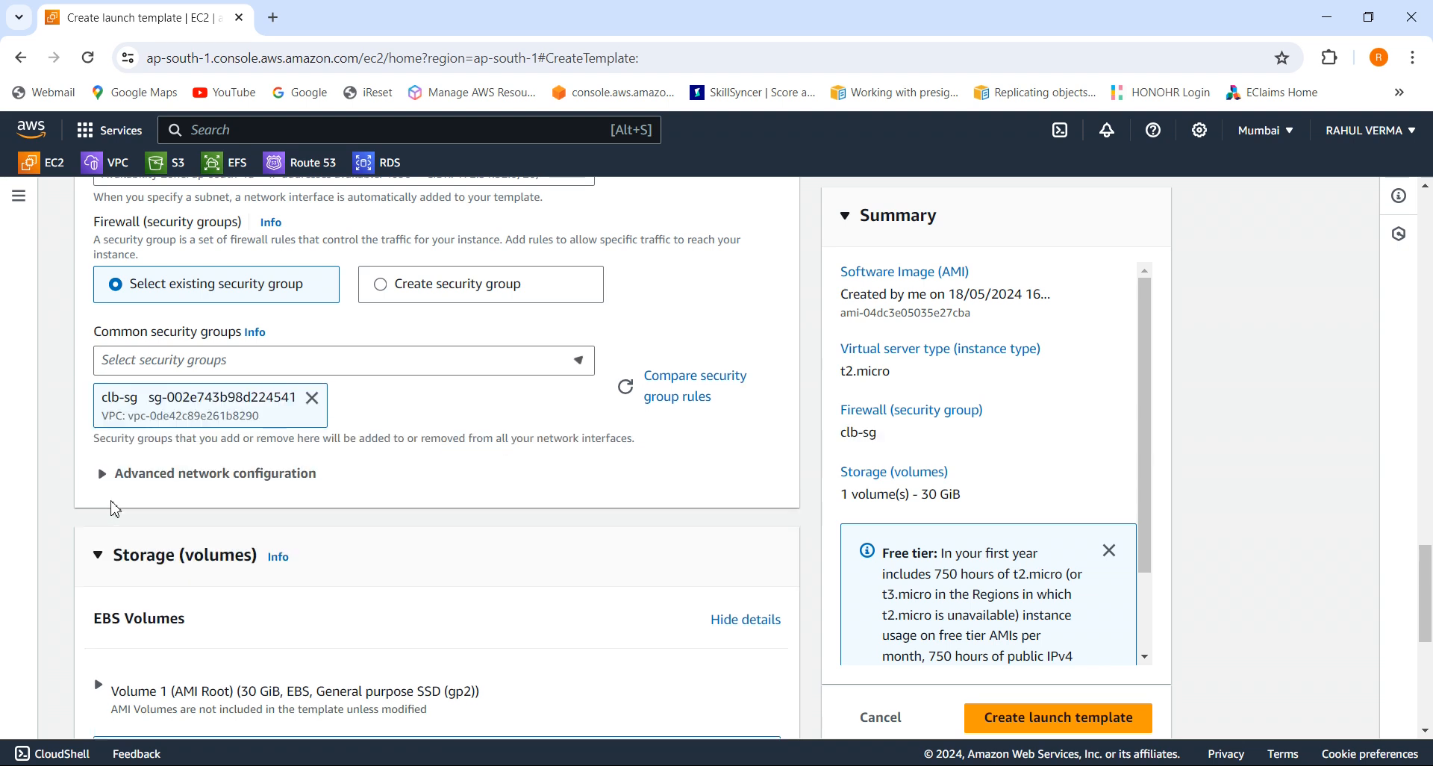
{"action": "left_click", "coordinate": [313, 398]}
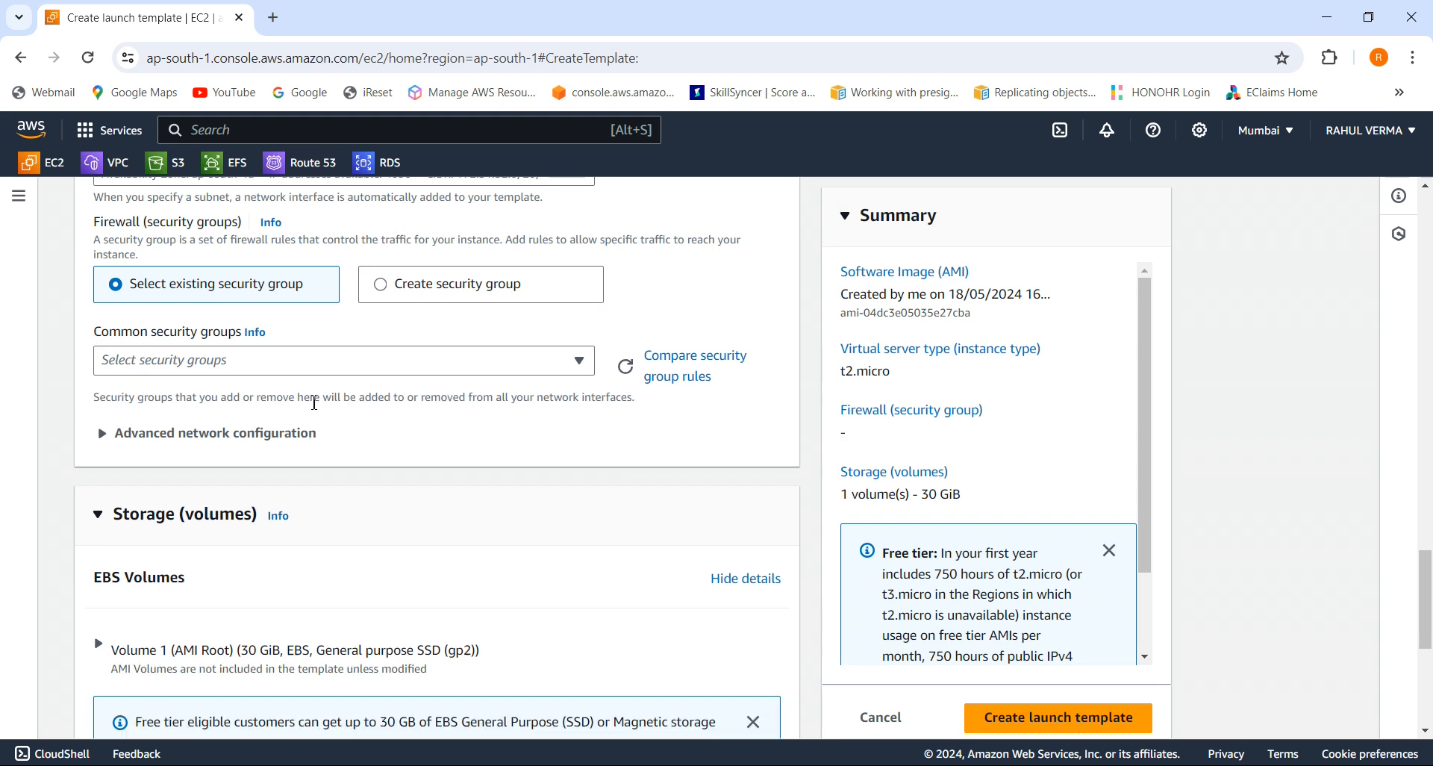
- Assign the existing default security group to the template and create the launch template
{"action": "left_click", "coordinate": [417, 358]}
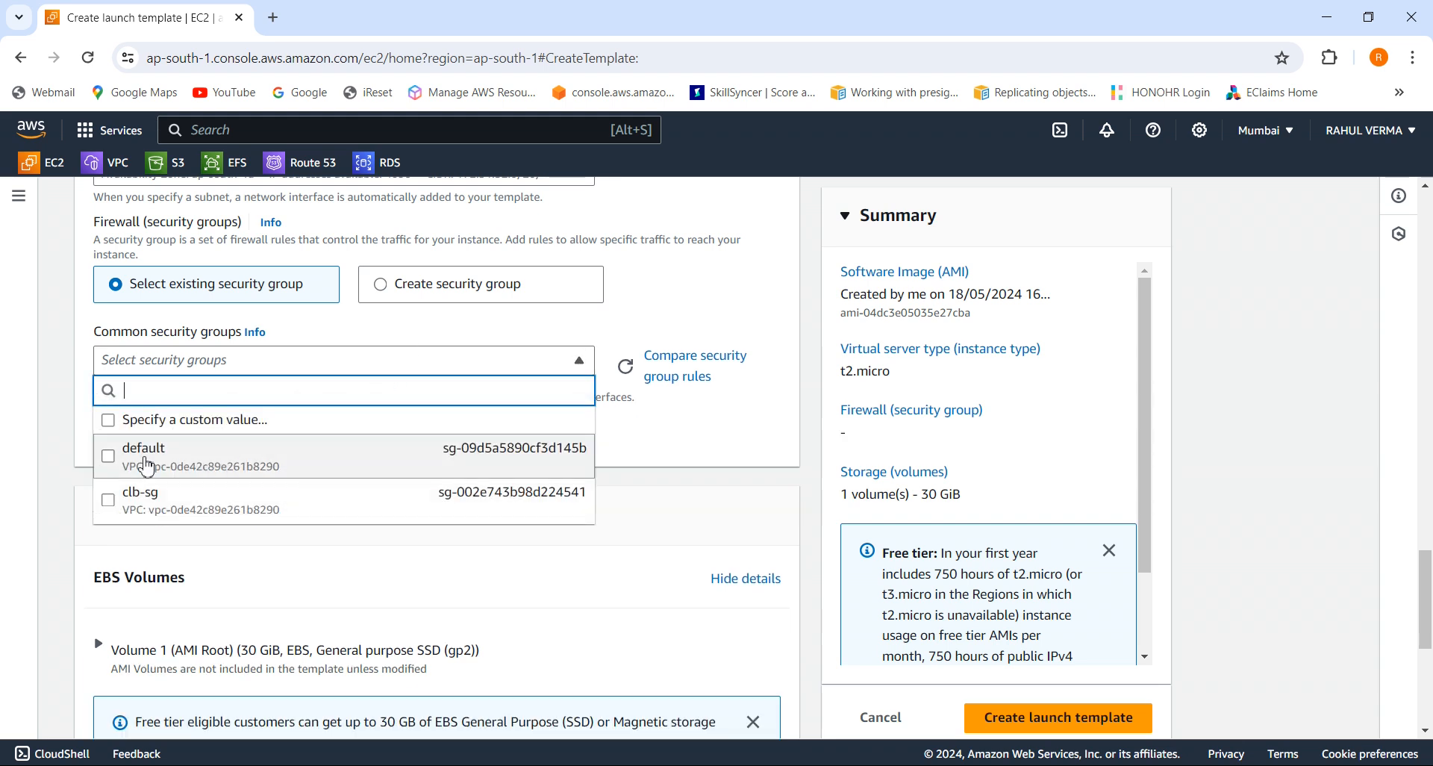
{"action": "left_click", "coordinate": [115, 466]}
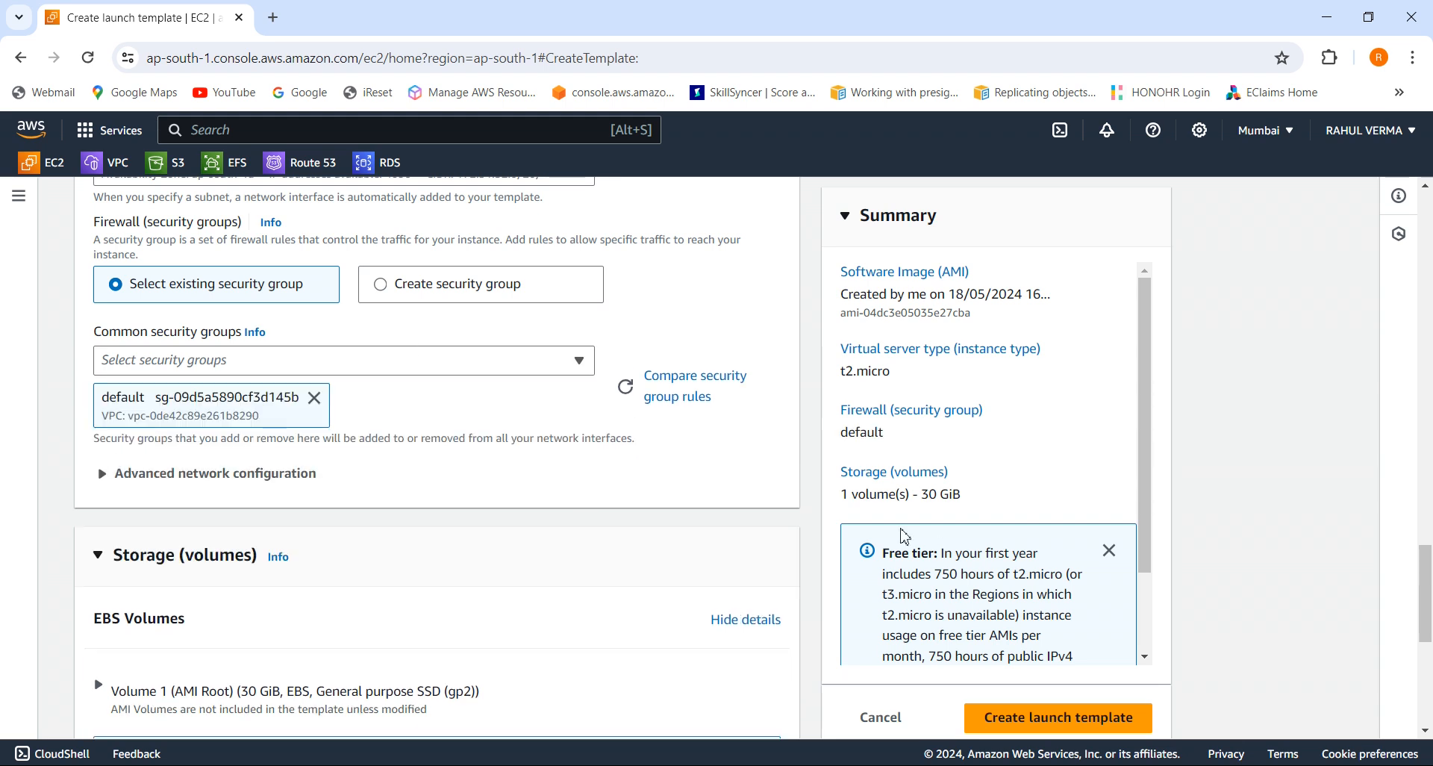
{"action": "left_click", "coordinate": [1116, 723]}
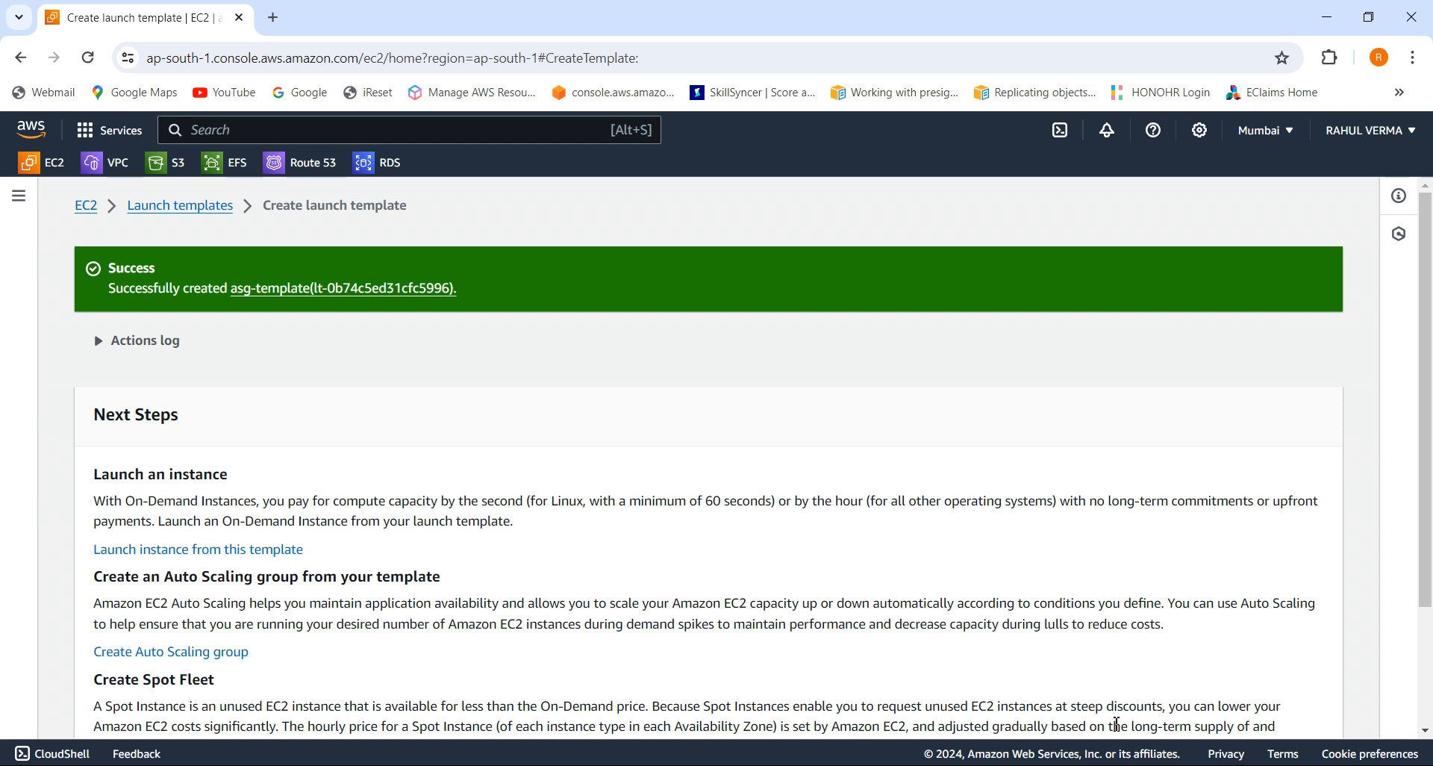
- Open the list of launch templates from the creation result page
{"action": "scroll", "coordinate": [1427, 731], "scroll_direction": "down", "scroll_amount": 2}
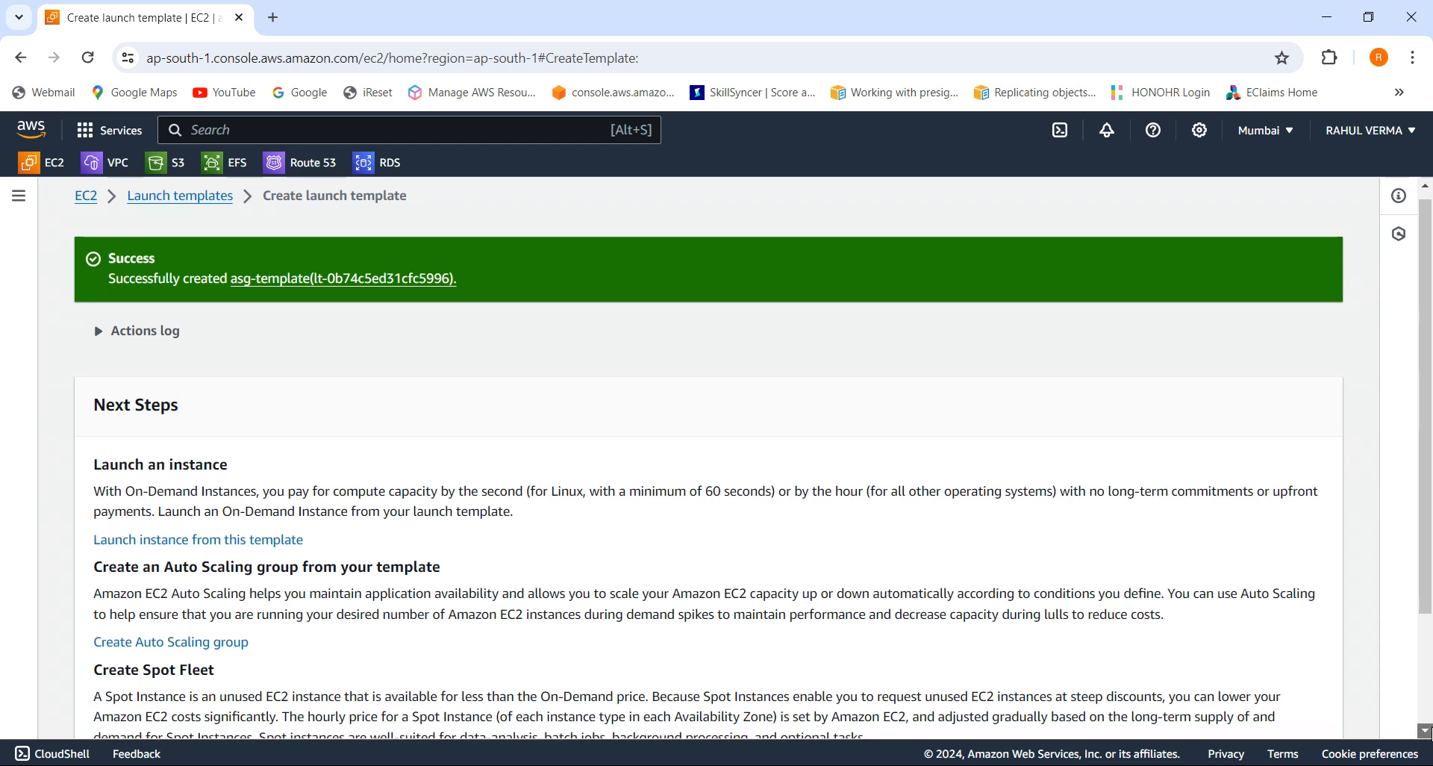
{"action": "scroll", "coordinate": [1426, 732], "scroll_direction": "down", "scroll_amount": 1}
{"action": "left_click", "coordinate": [1281, 716]}
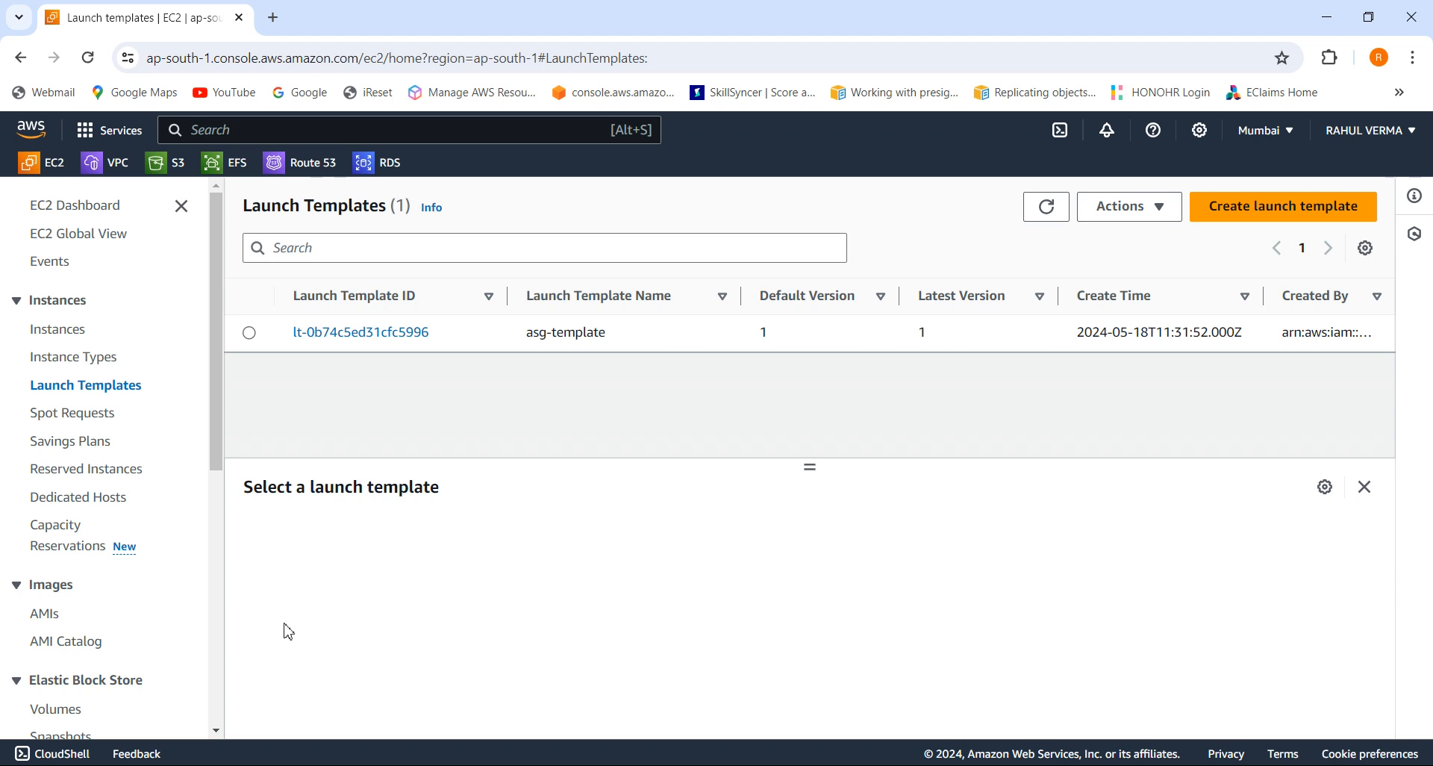
- Start creating an EC2 Auto Scaling group and name it myasg
{"action": "left_click", "coordinate": [218, 690]}
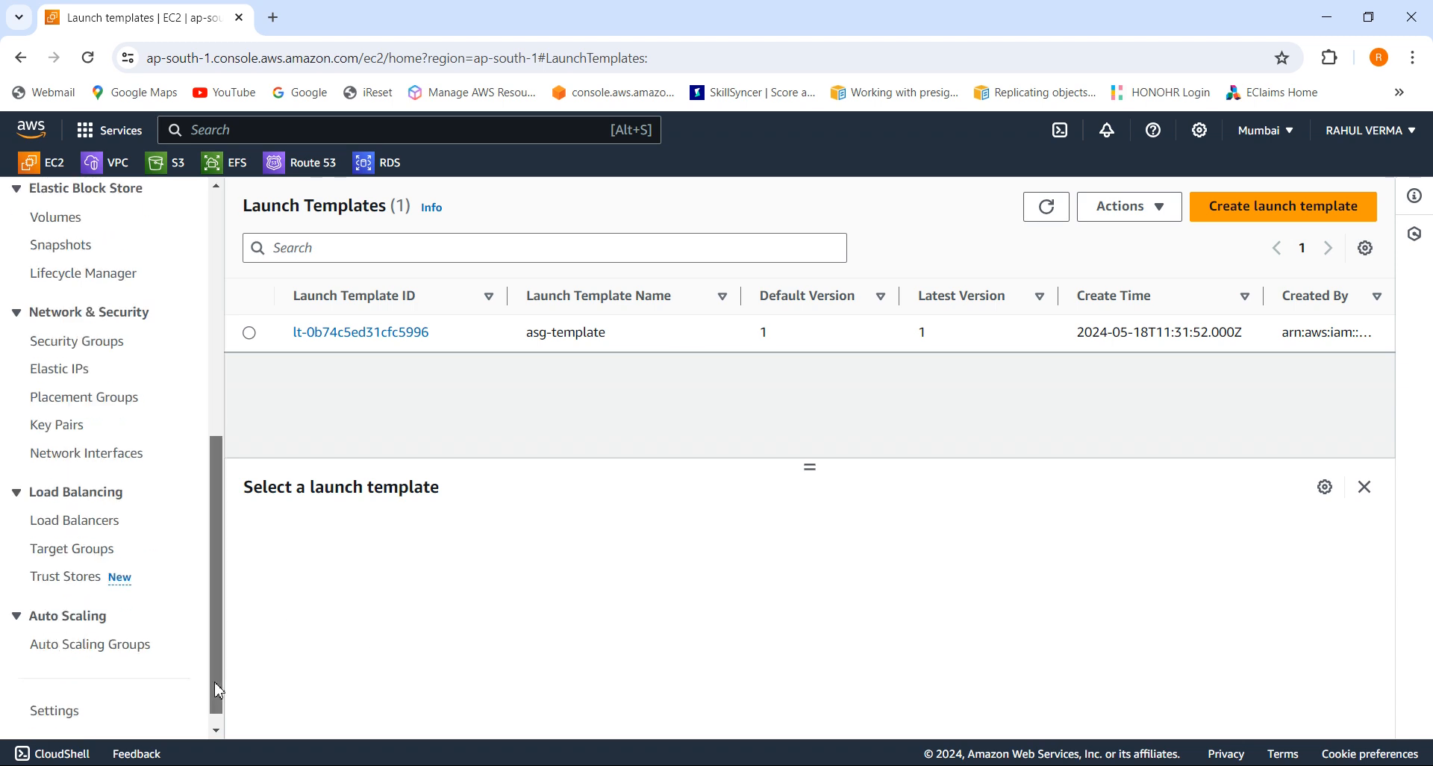
{"action": "left_click", "coordinate": [114, 648]}
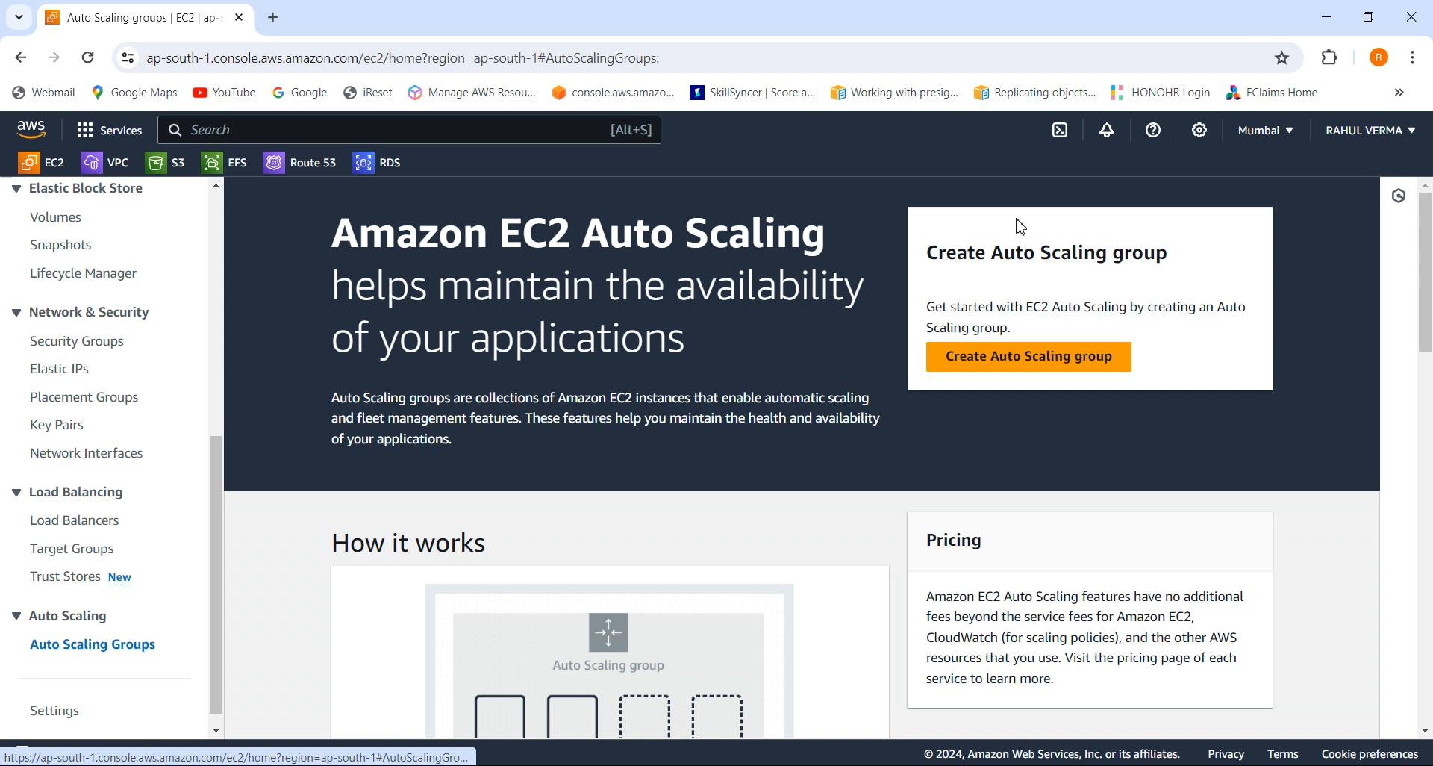
{"action": "left_click", "coordinate": [1045, 362]}
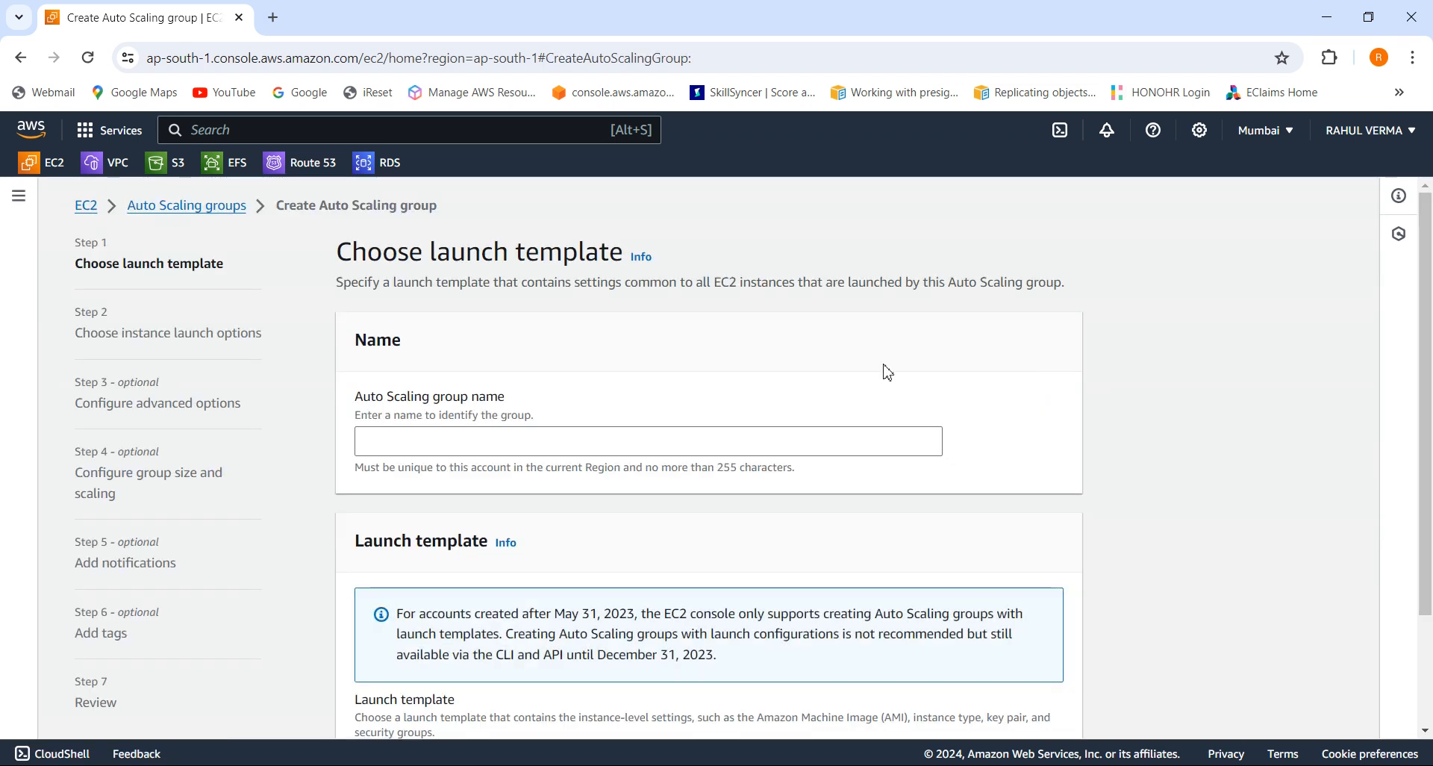
{"action": "left_click", "coordinate": [640, 448]}
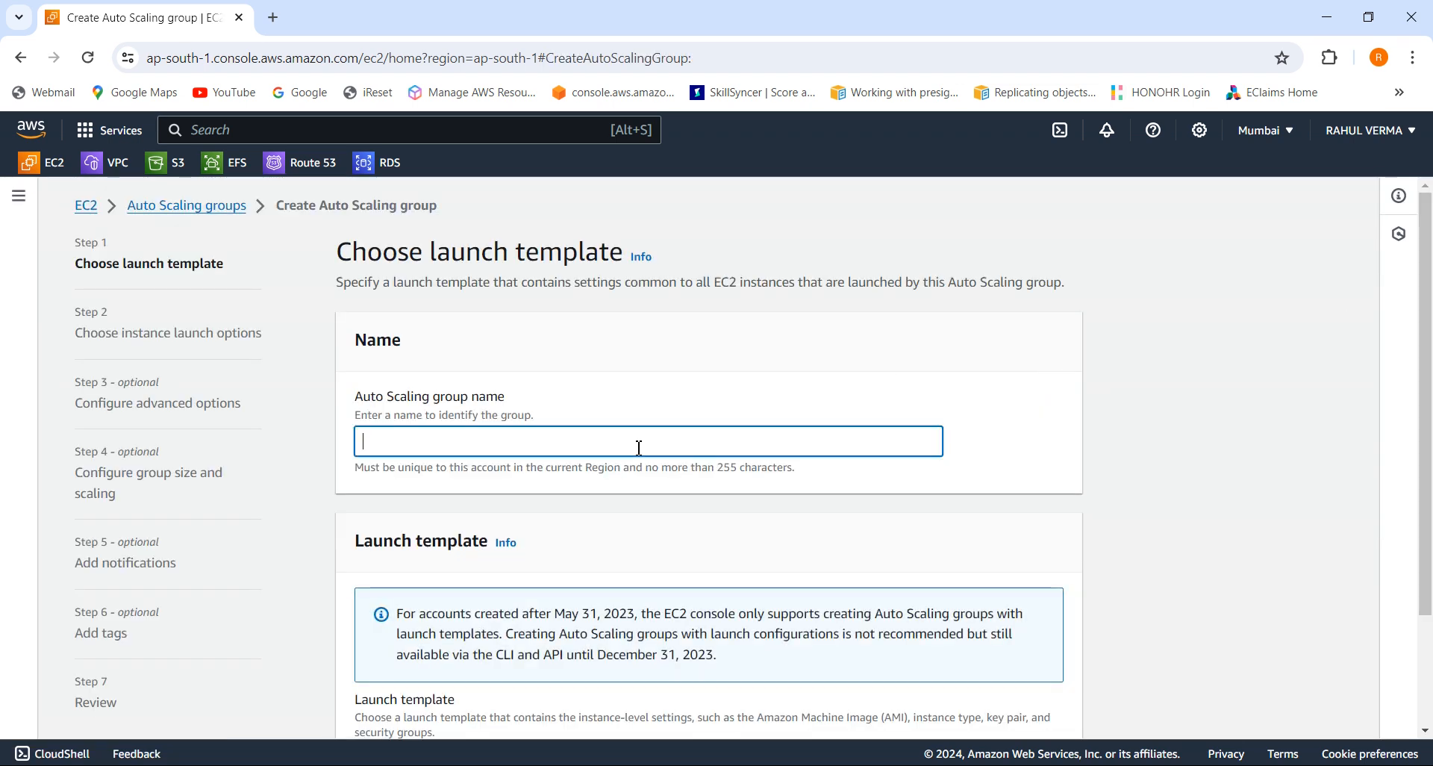
{"action": "type", "text": "my"}
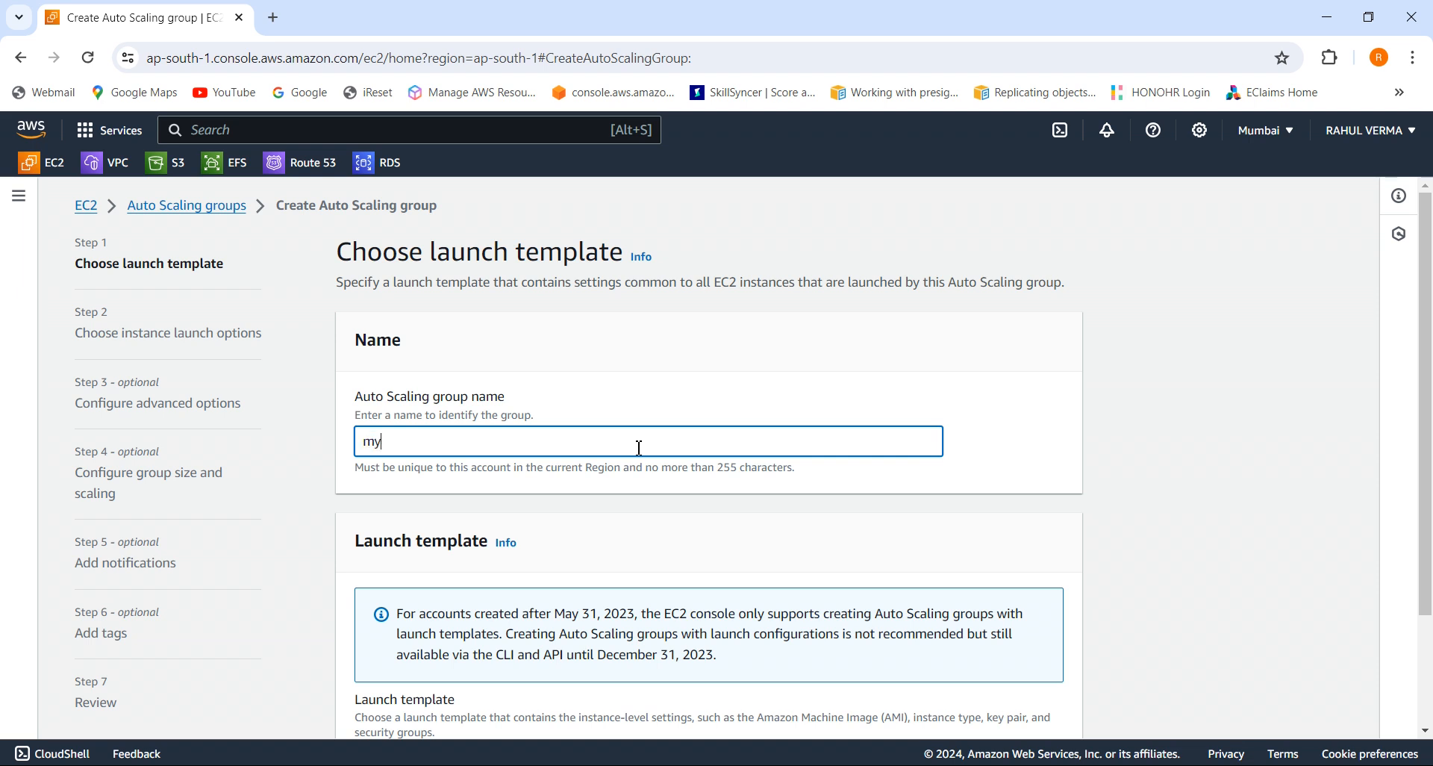
{"action": "type", "text": "asg"}
- Choose asg-template as the Auto Scaling group's launch template and continue to the instance launch options
{"action": "left_click_drag", "start_coordinate": [1431, 434], "coordinate": [1431, 546]}
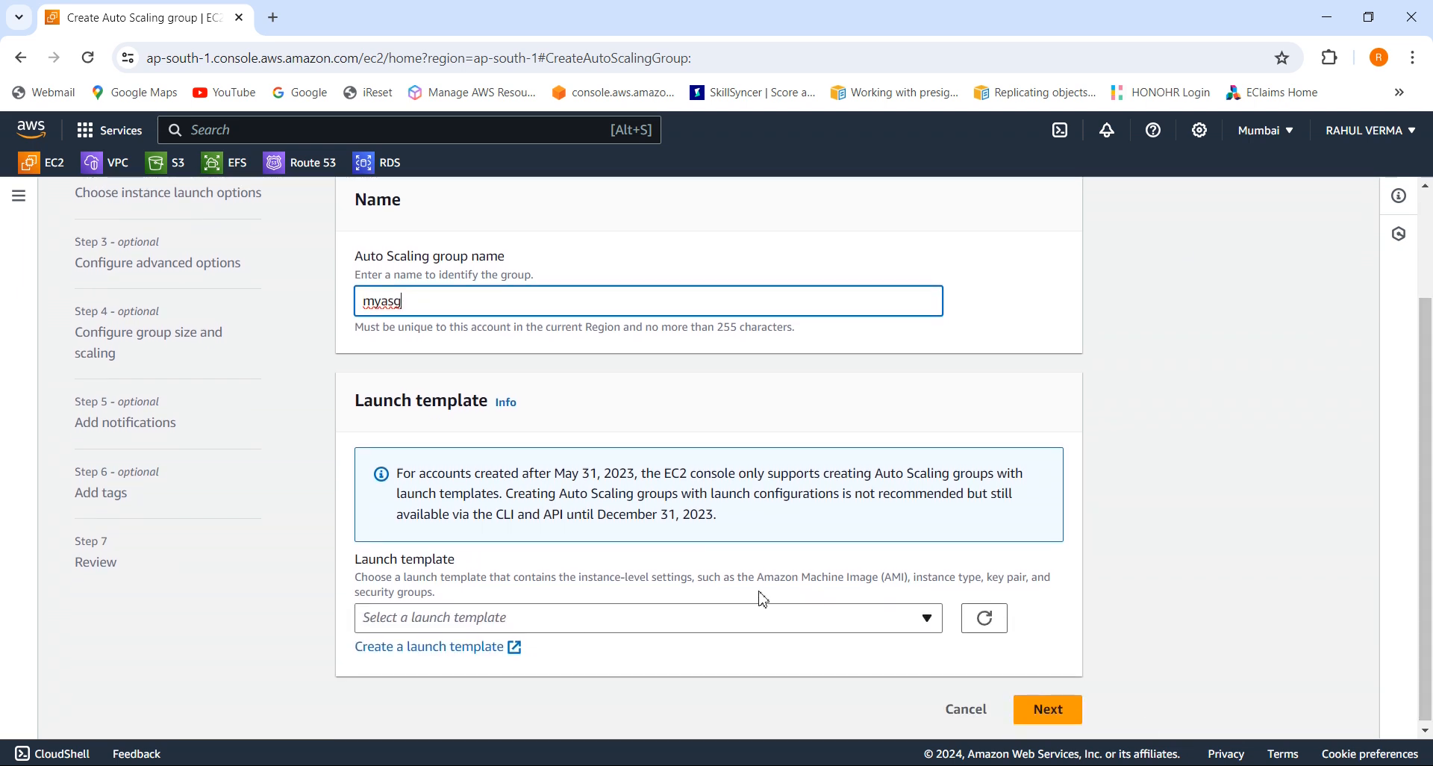
{"action": "left_click", "coordinate": [890, 617]}
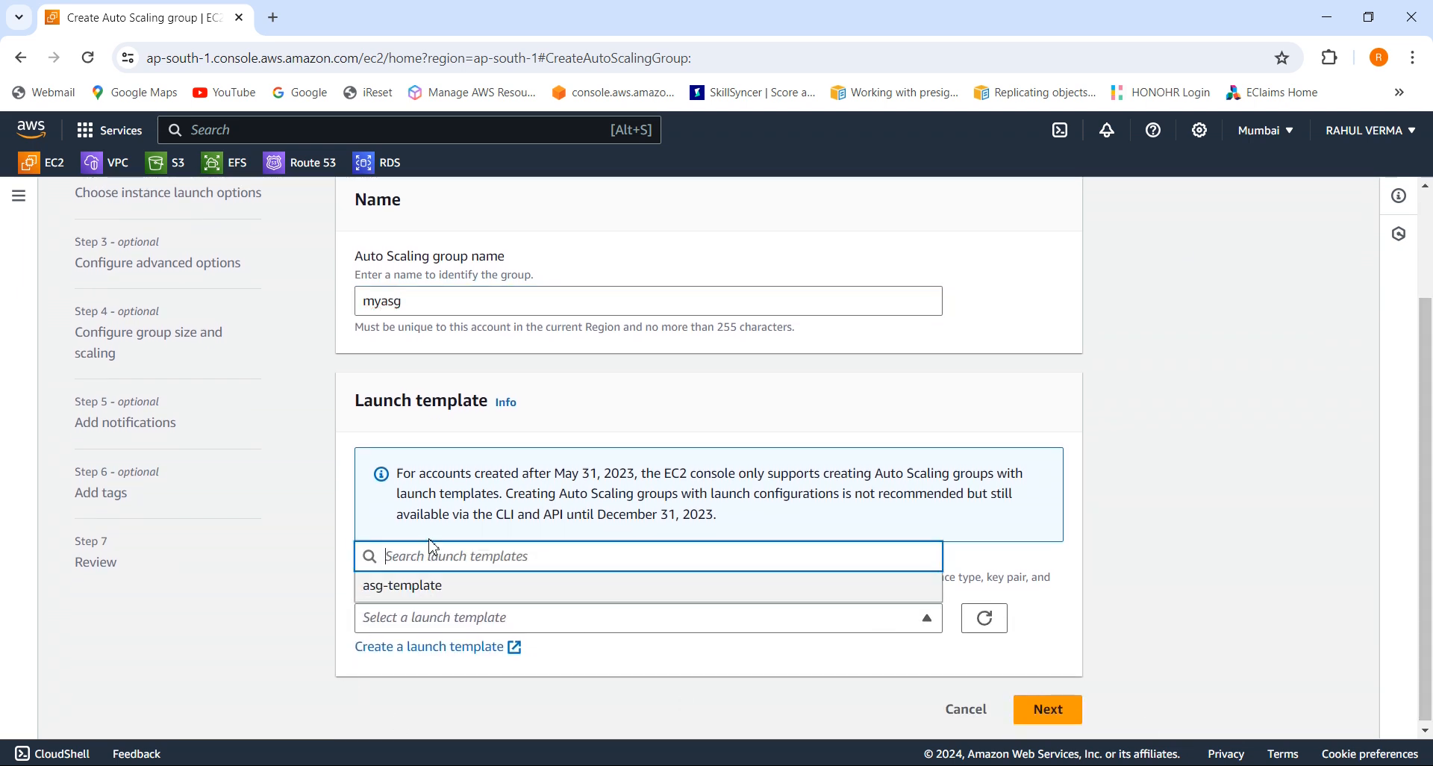
{"action": "left_click", "coordinate": [441, 584]}
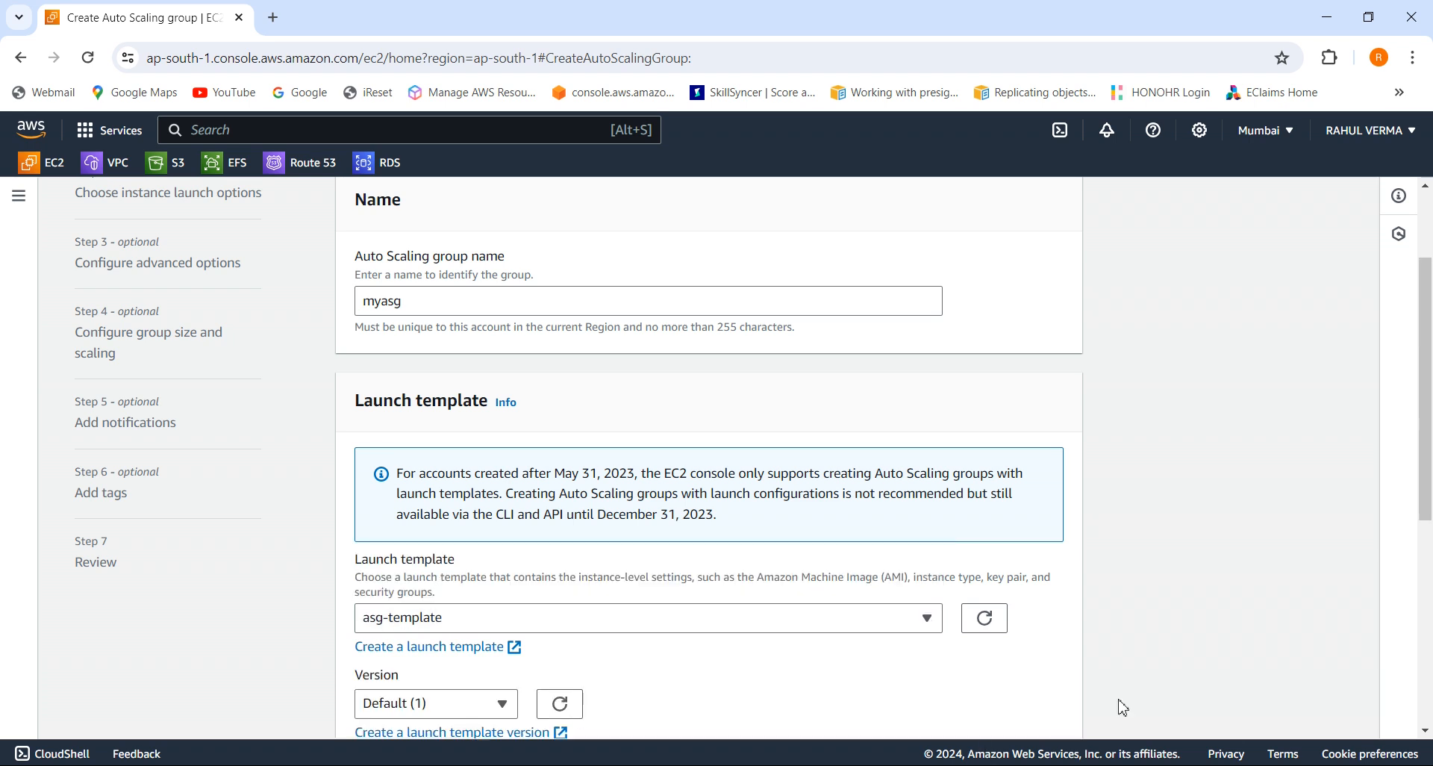
{"action": "left_click", "coordinate": [1428, 629]}
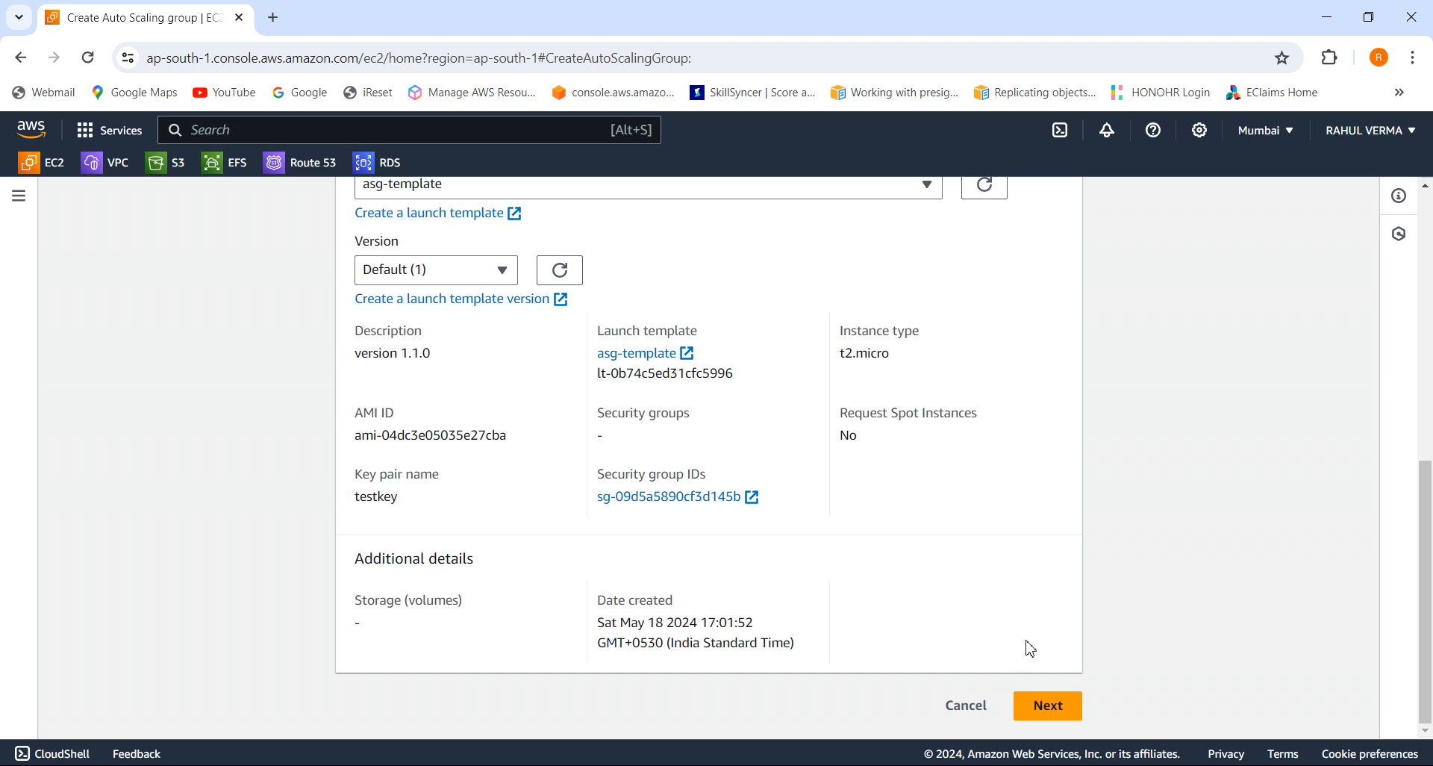
{"action": "left_click", "coordinate": [1062, 708]}
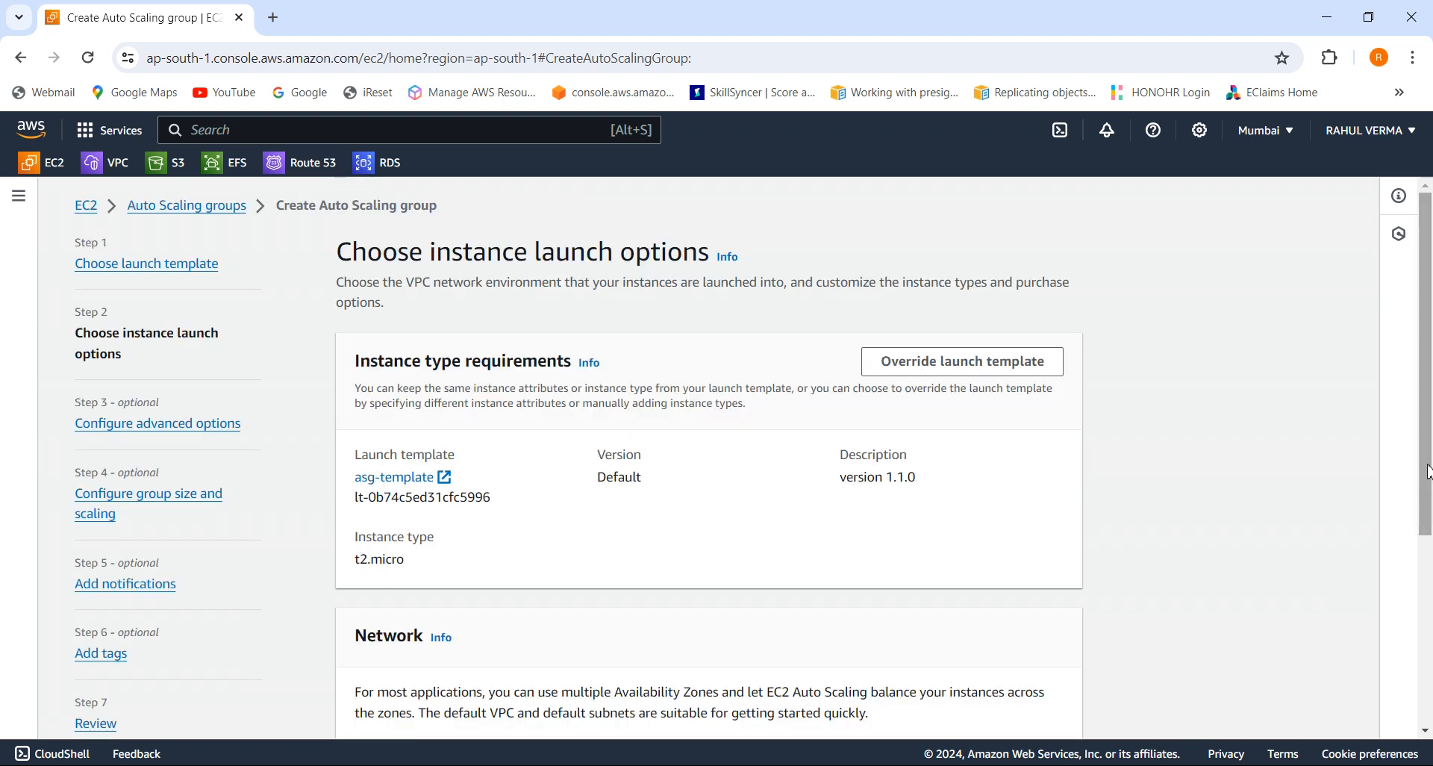
- Select the ap-south-1a, ap-south-1b and ap-south-1c subnets for the Auto Scaling group and continue to the advanced options
{"action": "left_click_drag", "start_coordinate": [1428, 455], "coordinate": [1431, 649]}
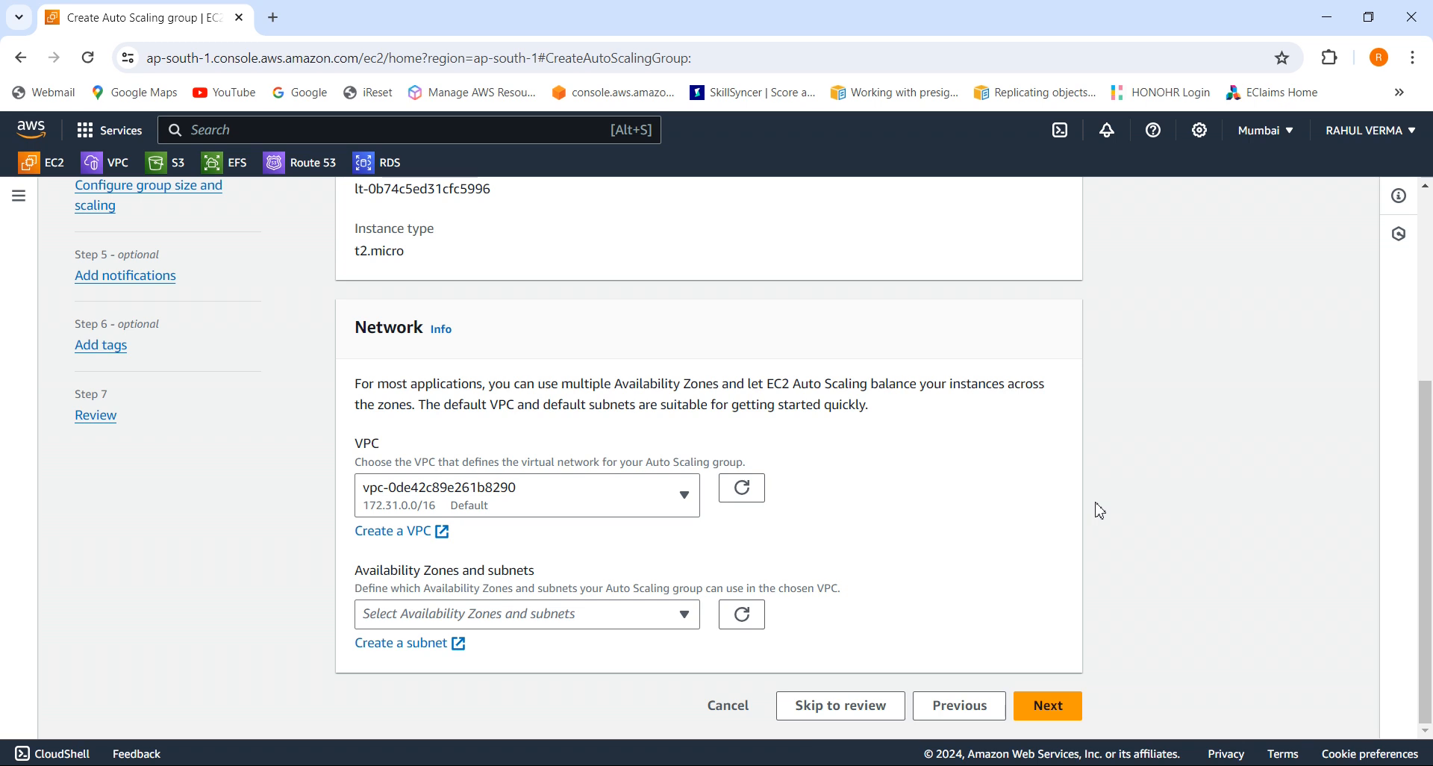
{"action": "left_click", "coordinate": [629, 624]}
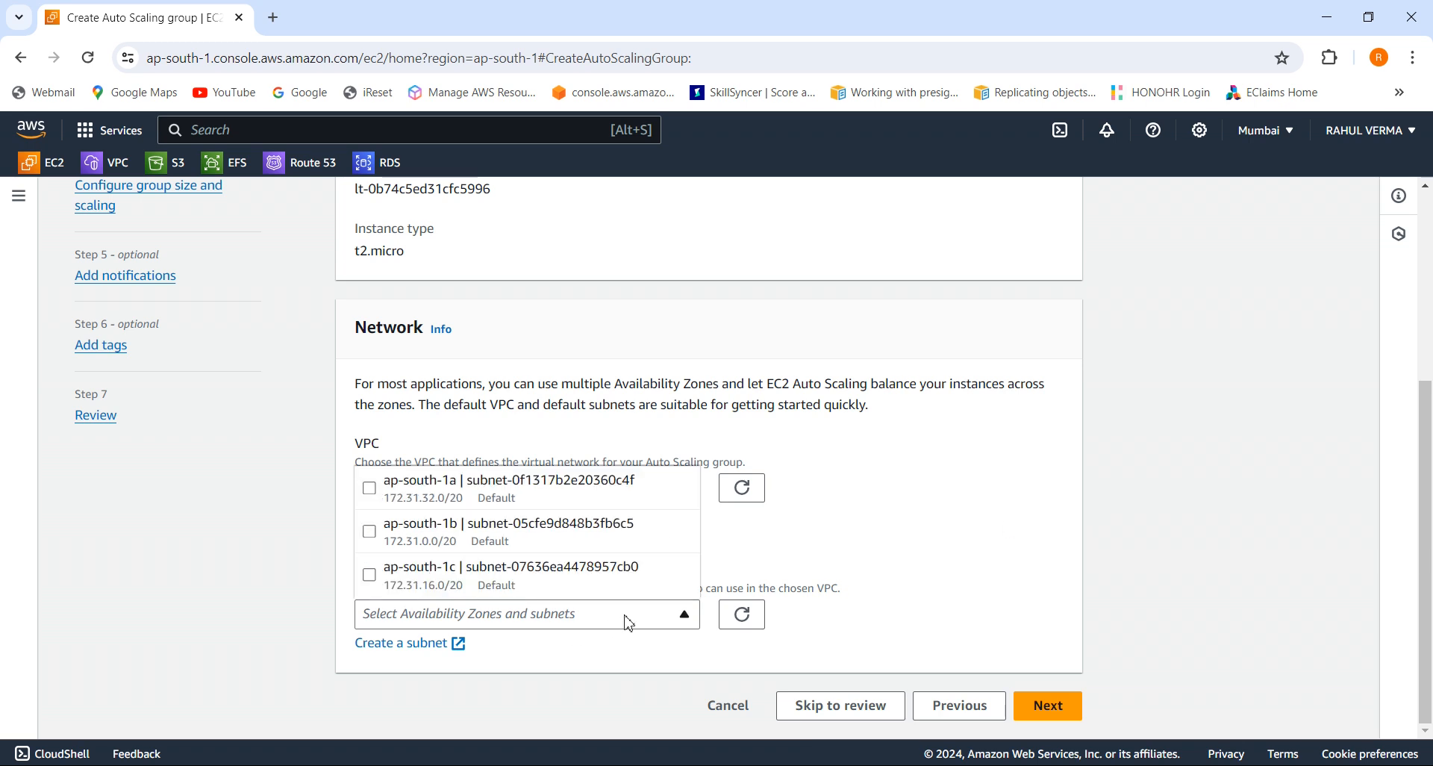
{"action": "left_click", "coordinate": [371, 491]}
{"action": "left_click", "coordinate": [371, 528]}
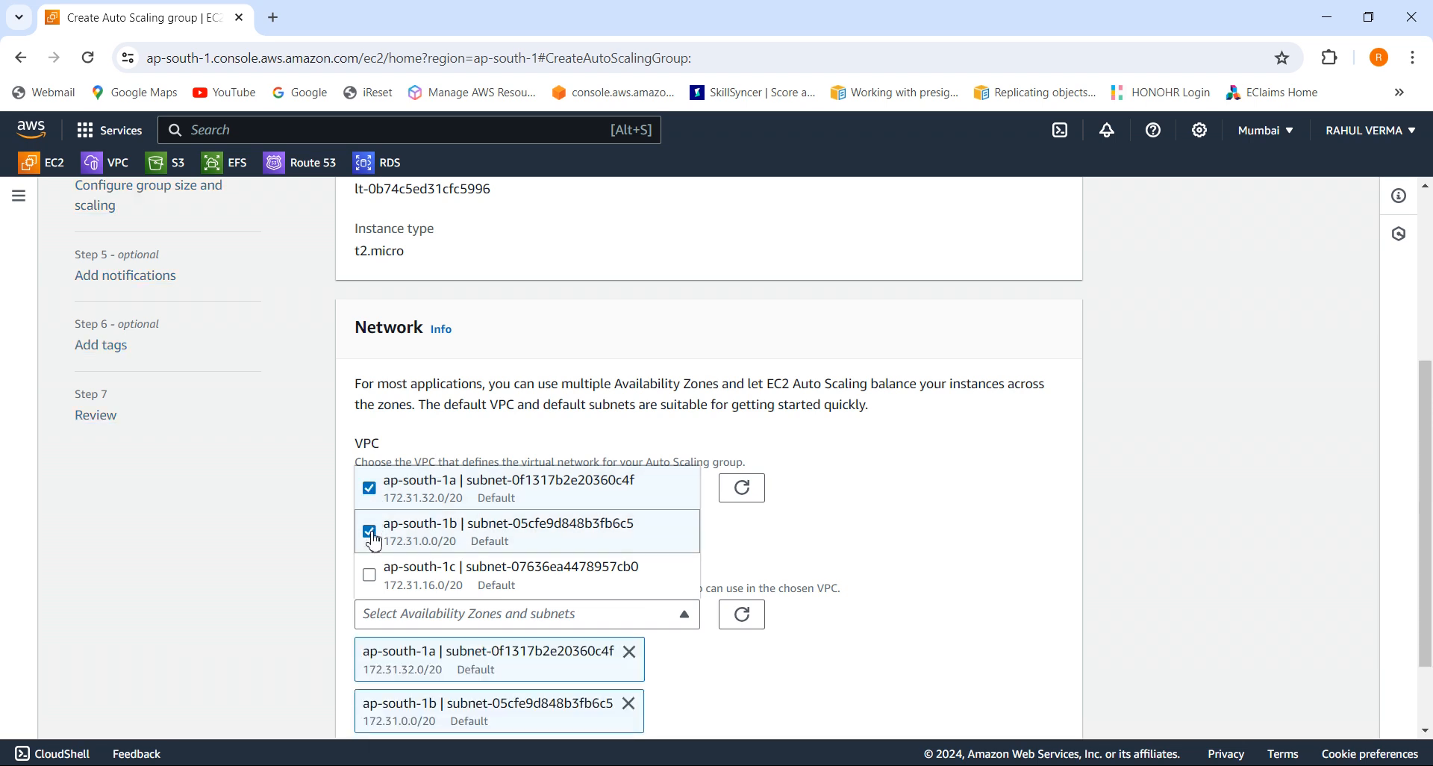
{"action": "left_click", "coordinate": [376, 583]}
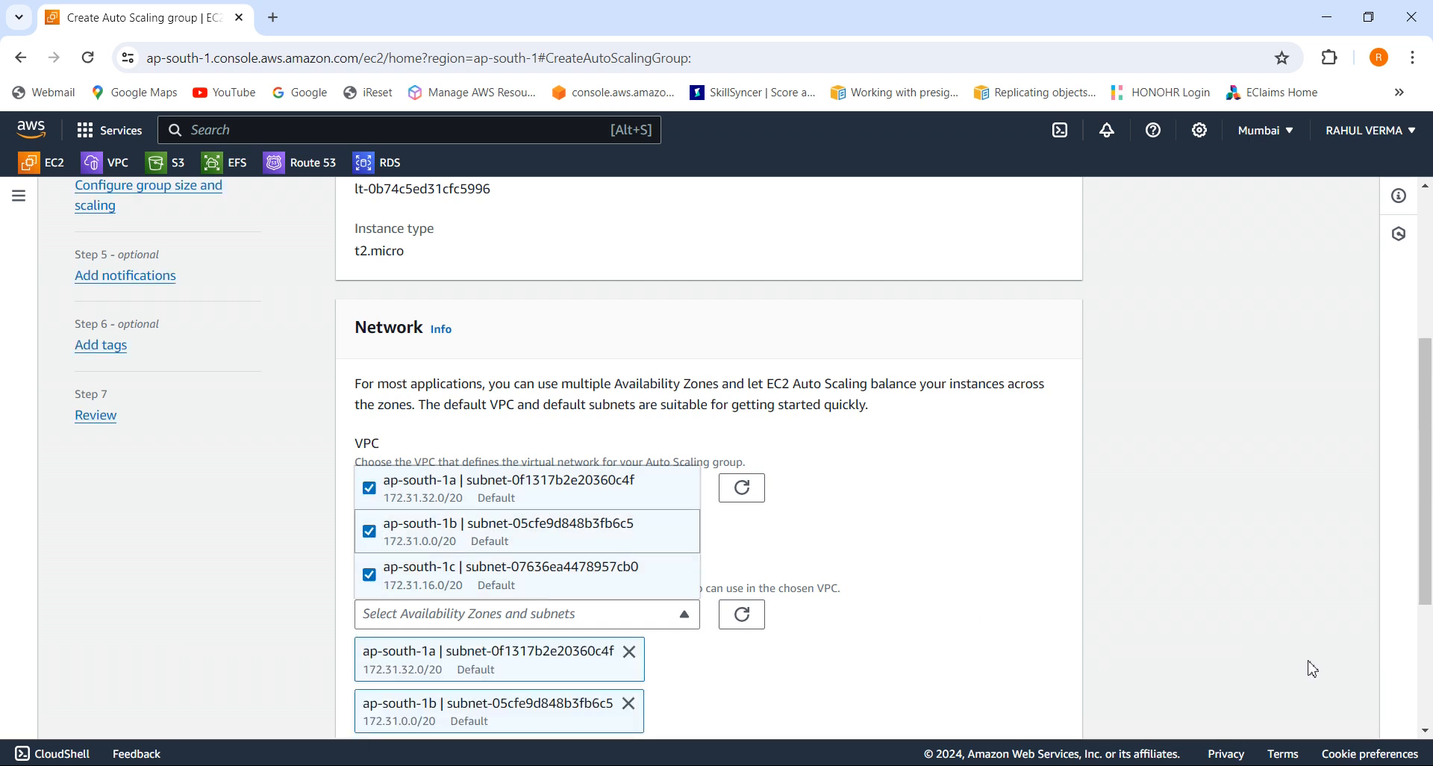
{"action": "scroll", "coordinate": [1428, 678], "scroll_direction": "down", "scroll_amount": 3}
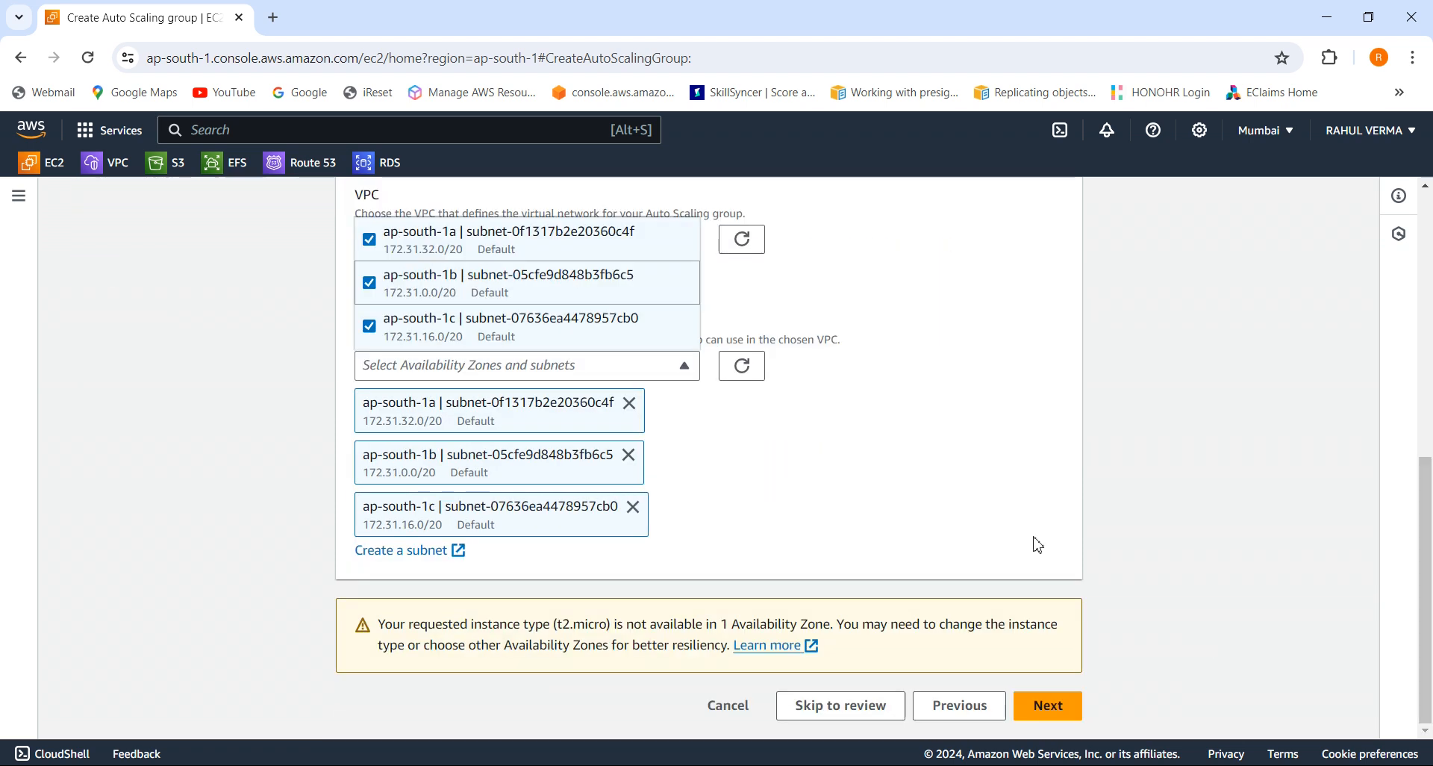
{"action": "left_click", "coordinate": [1072, 714]}
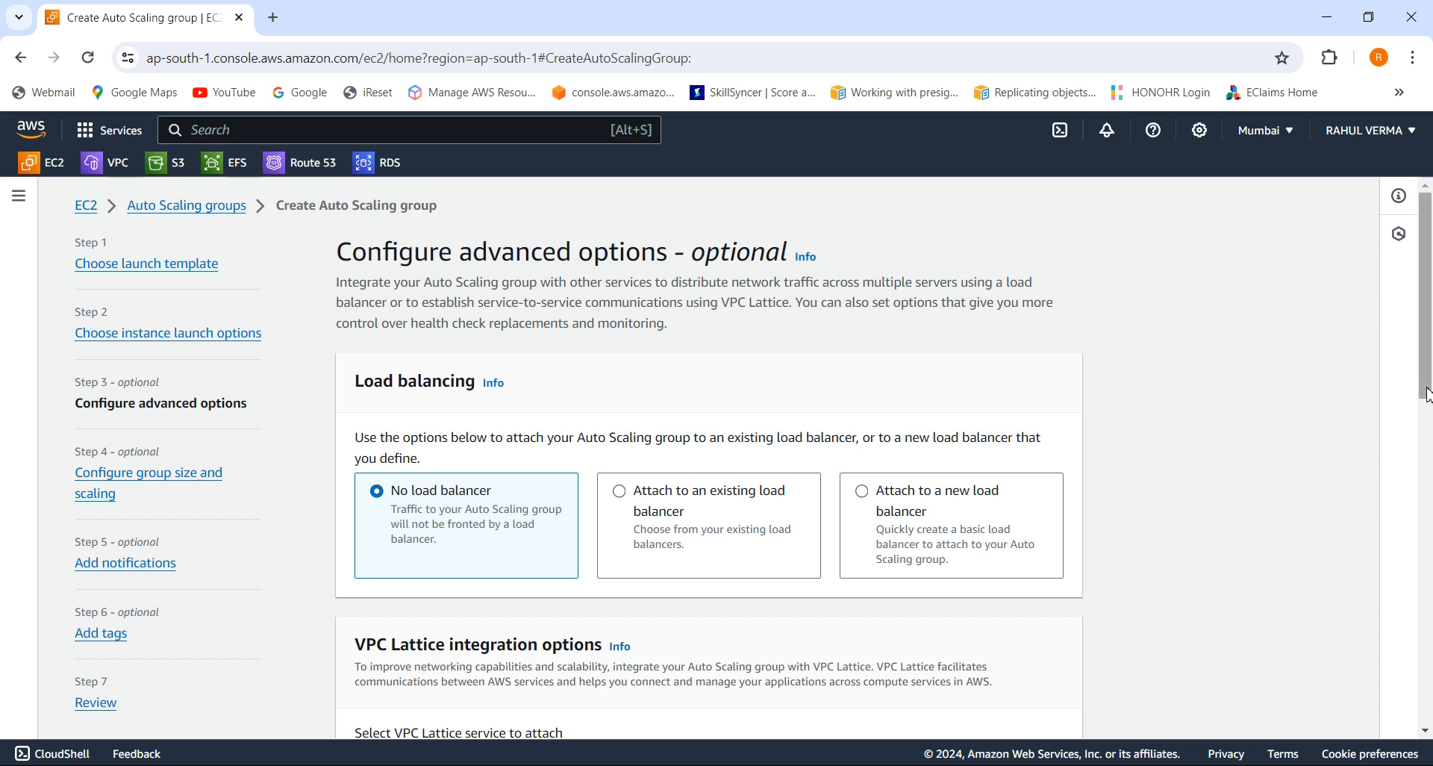
- Attach the Auto Scaling group to a new internet-facing Application Load Balancer named myapplb1
{"action": "left_click_drag", "start_coordinate": [1427, 361], "coordinate": [1430, 440]}
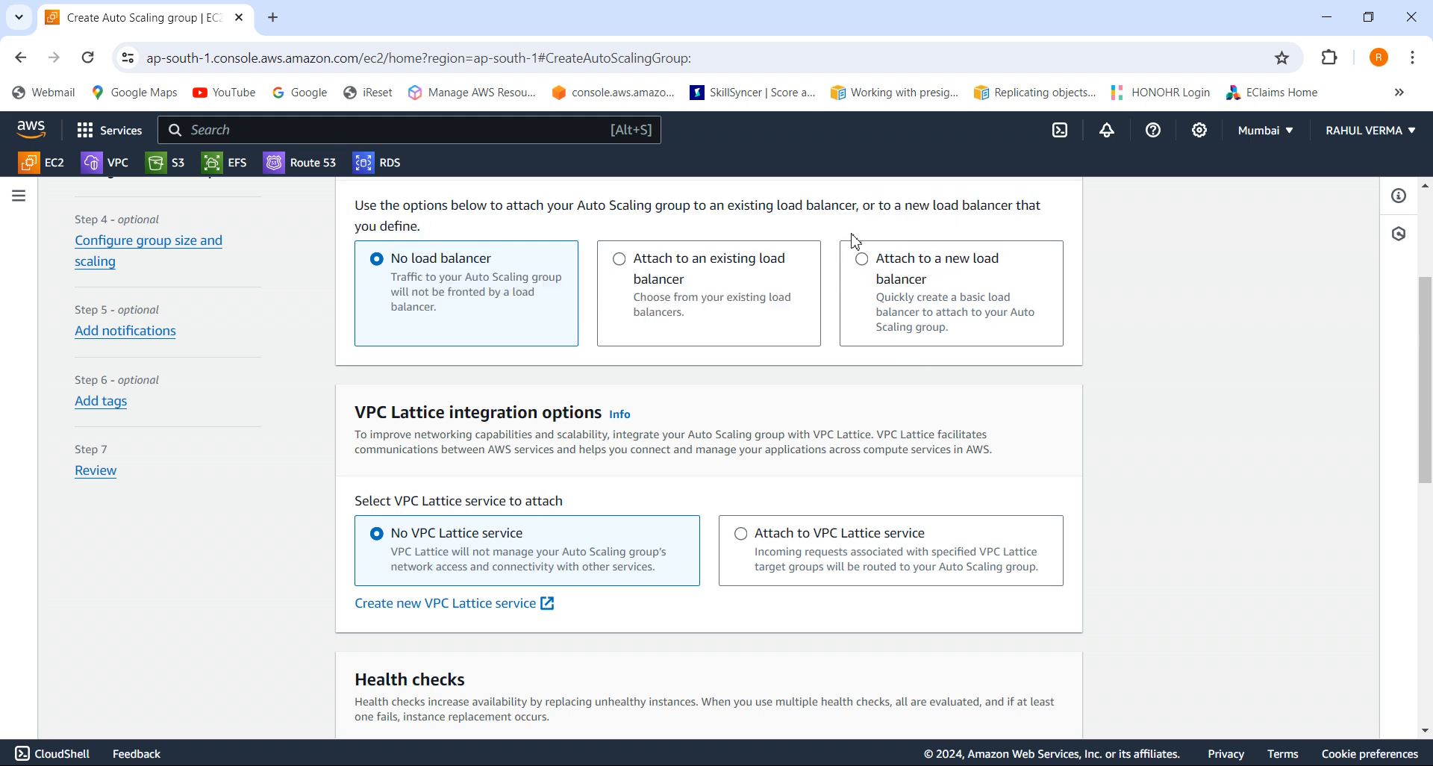
{"action": "left_click", "coordinate": [863, 261]}
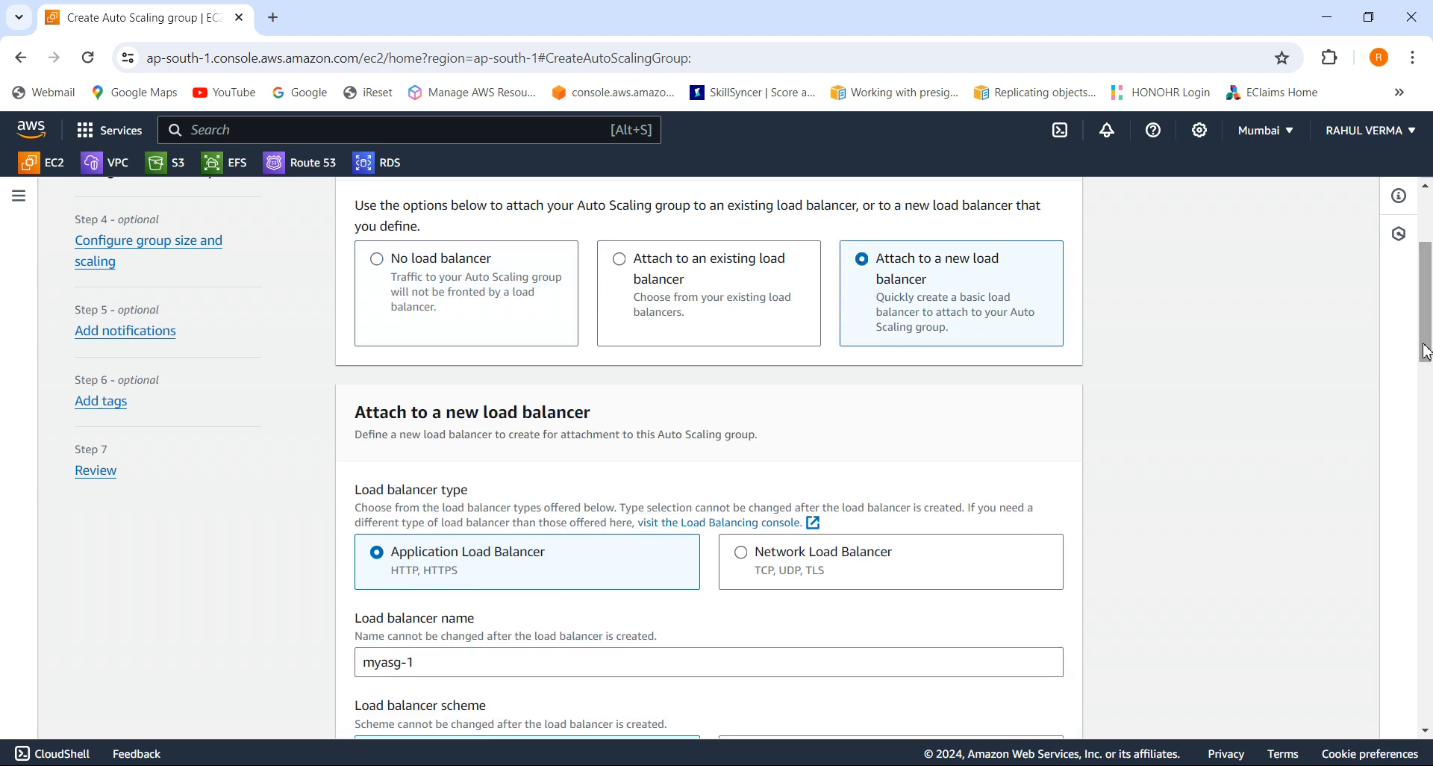
{"action": "left_click_drag", "start_coordinate": [1427, 355], "coordinate": [1427, 407]}
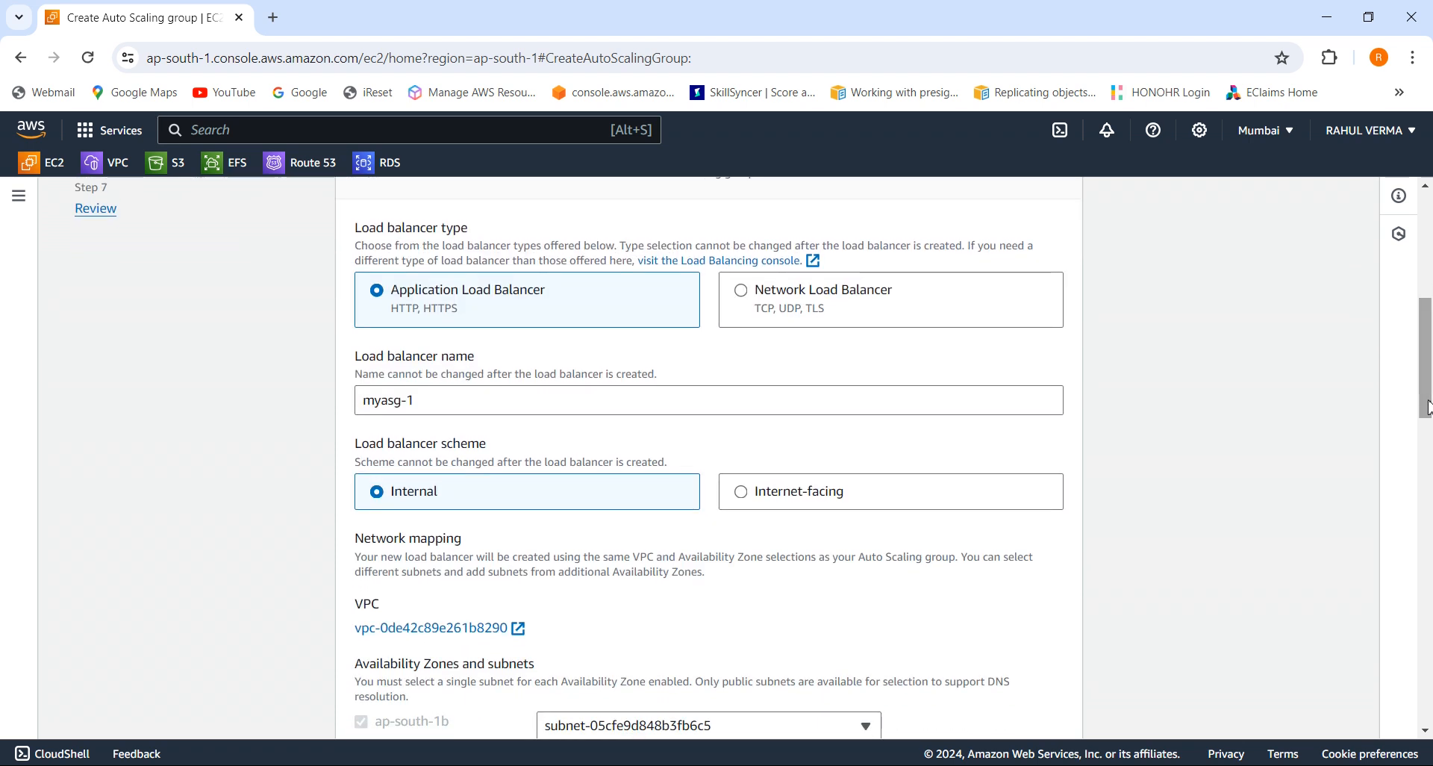
{"action": "left_click", "coordinate": [743, 495]}
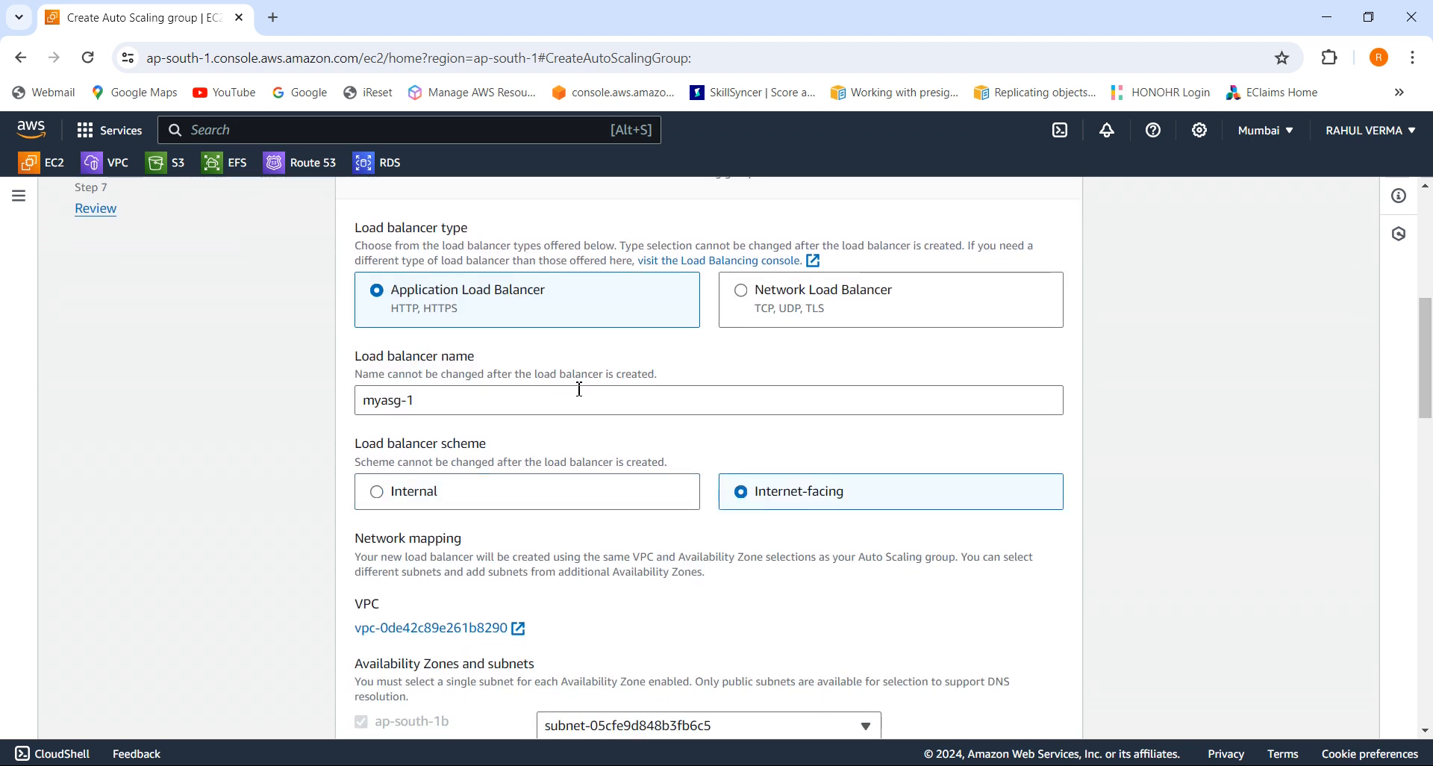
{"action": "left_click", "coordinate": [495, 408]}
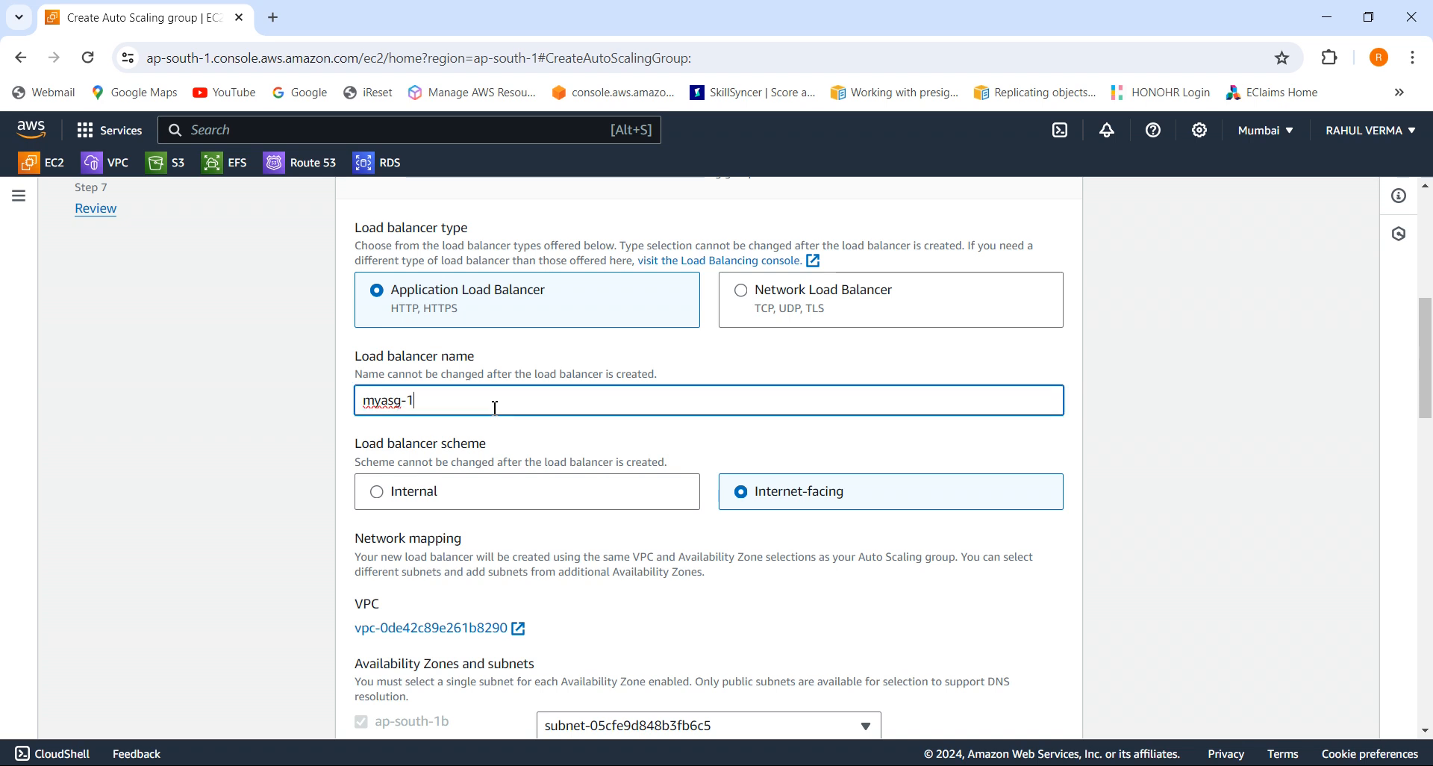
{"action": "key", "text": "BackSpace"}
{"action": "type", "text": "pplb"}
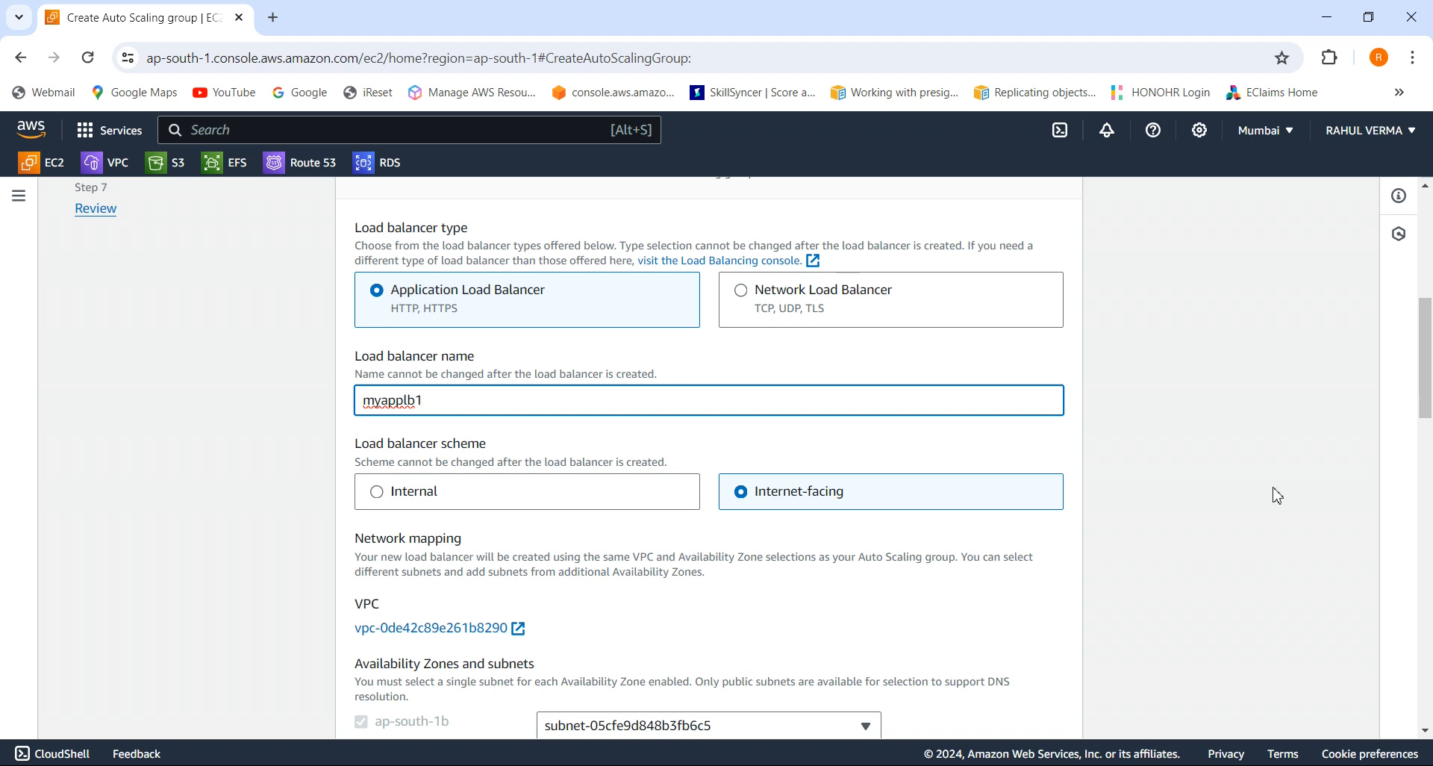
- Set the load balancer listener's default routing to create a new target group
{"action": "left_click_drag", "start_coordinate": [1426, 340], "coordinate": [1430, 465]}
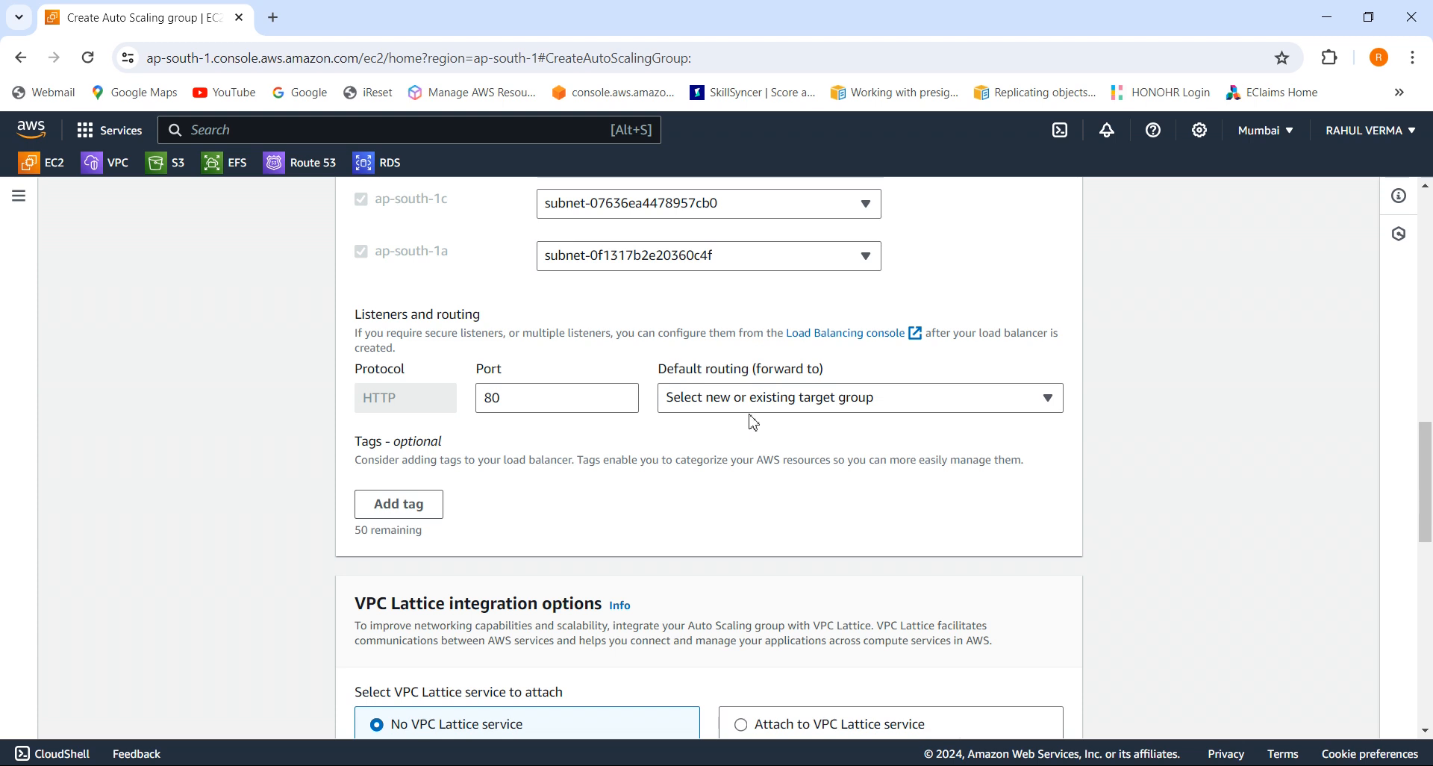
{"action": "left_click", "coordinate": [890, 415]}
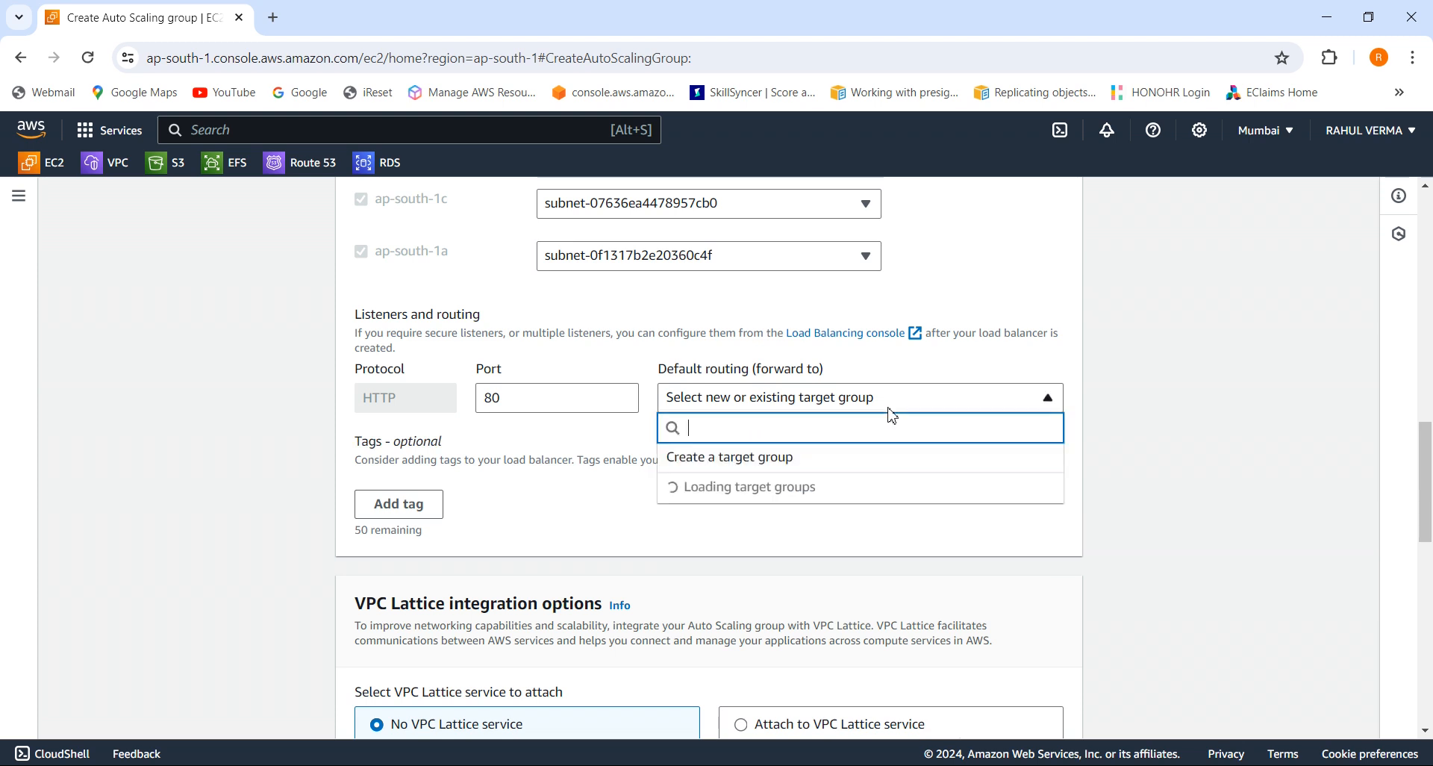
{"action": "left_click", "coordinate": [777, 464]}
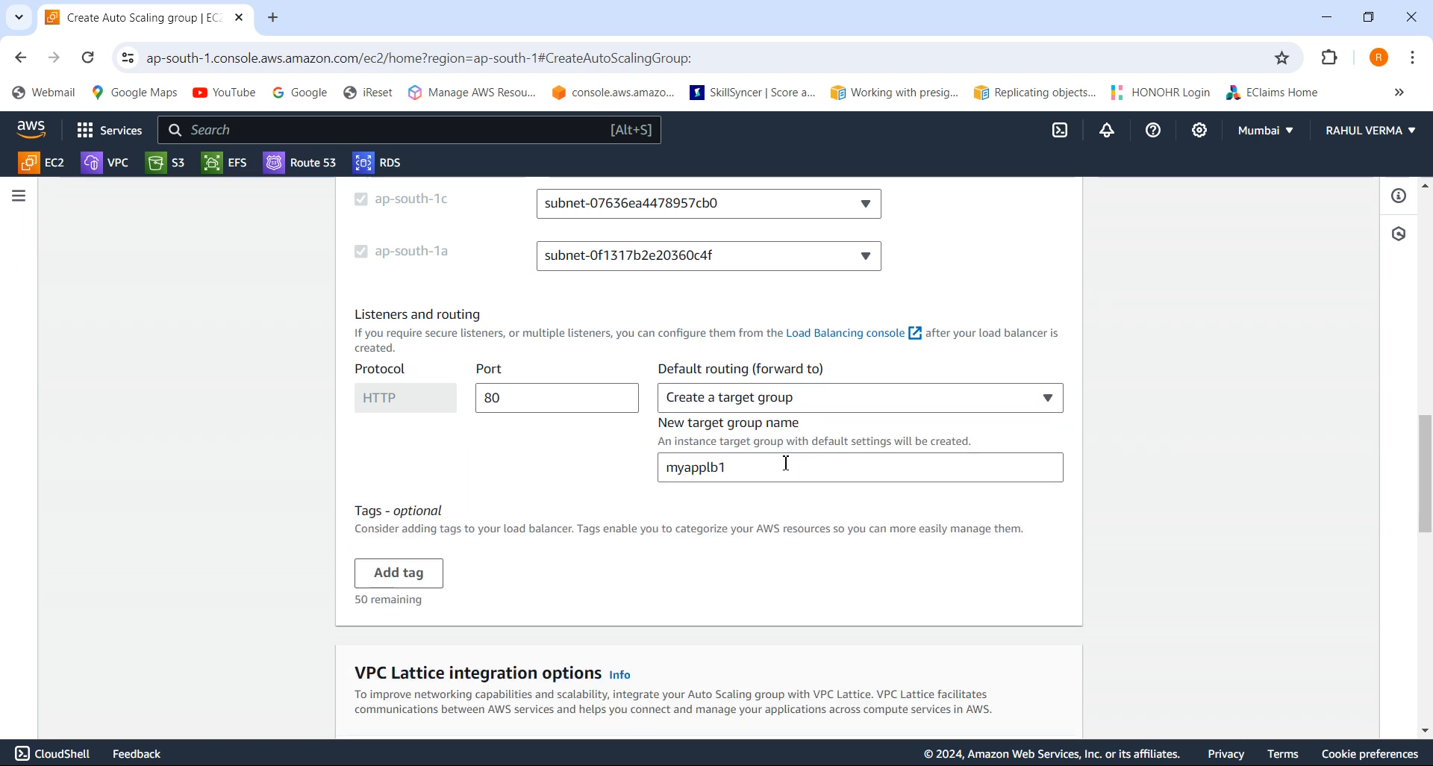
- Set the health check grace period to 250 seconds
{"action": "left_click_drag", "start_coordinate": [1424, 509], "coordinate": [1429, 567]}
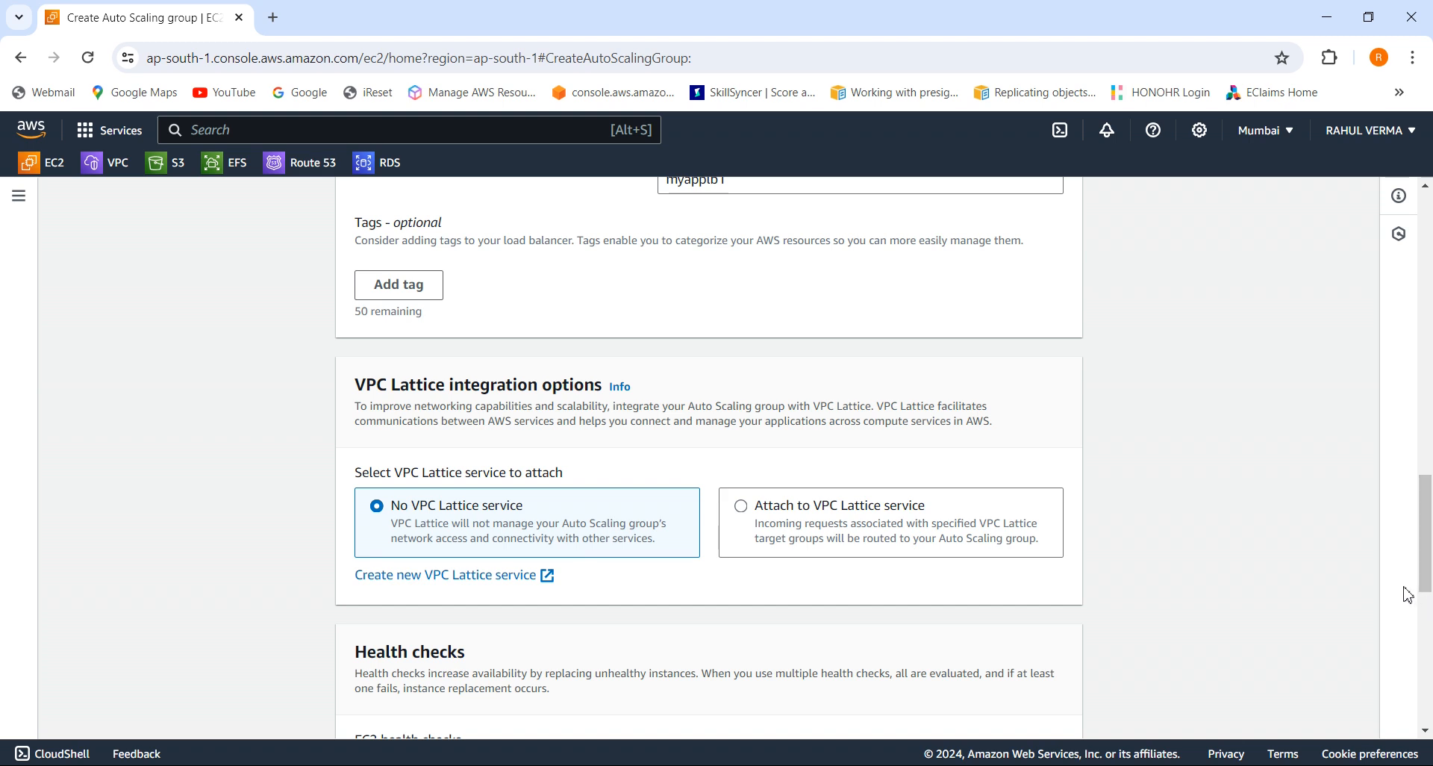
{"action": "left_click_drag", "start_coordinate": [1427, 575], "coordinate": [1427, 588]}
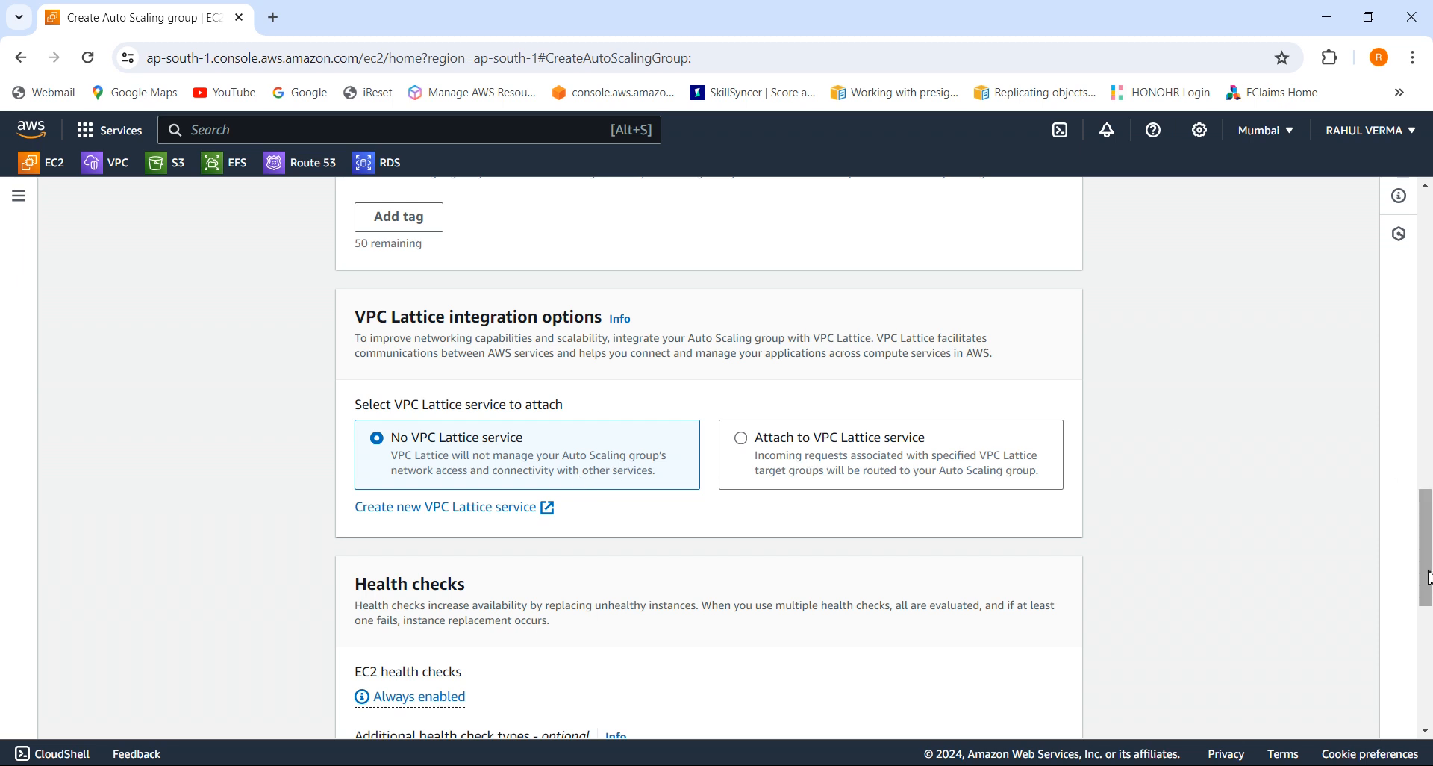
{"action": "left_click_drag", "start_coordinate": [1430, 577], "coordinate": [1429, 653]}
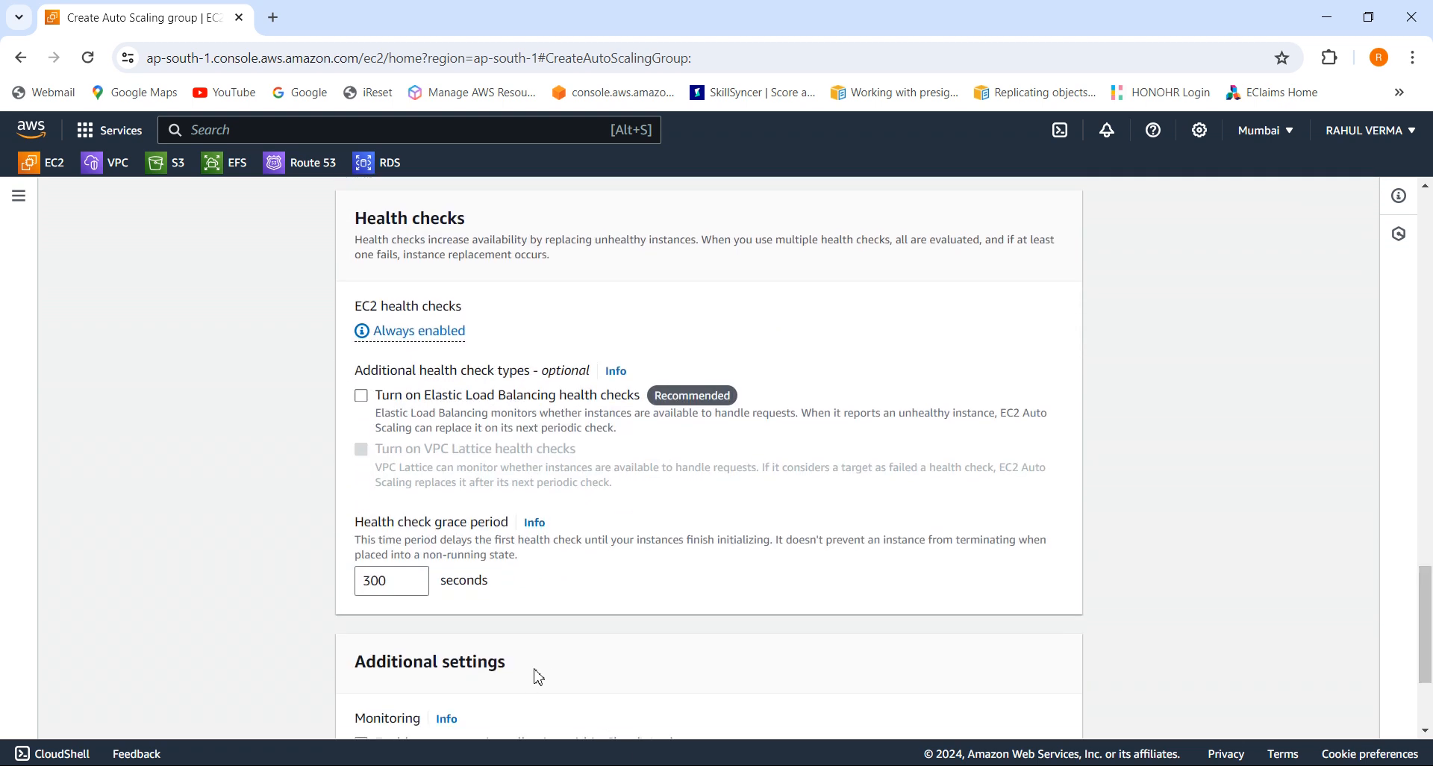
{"action": "left_click", "coordinate": [402, 589]}
{"action": "key", "text": "BackSpace"}
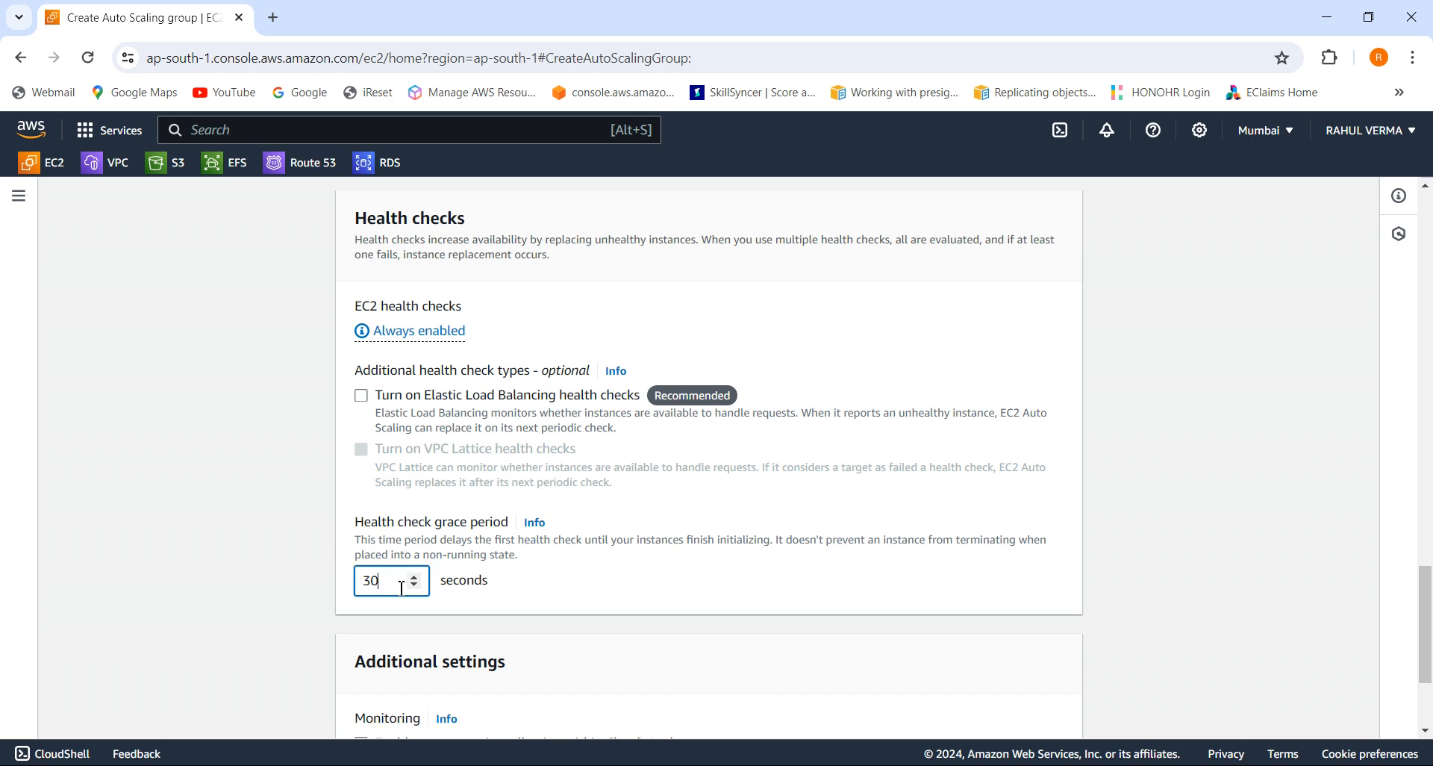
{"action": "key", "text": "BackSpace"}
{"action": "key", "text": "BackSpace"}
{"action": "type", "text": "250"}
- Enable default instance warmup with 200 seconds and continue to the group size and scaling options
{"action": "left_click_drag", "start_coordinate": [1430, 600], "coordinate": [1430, 641]}
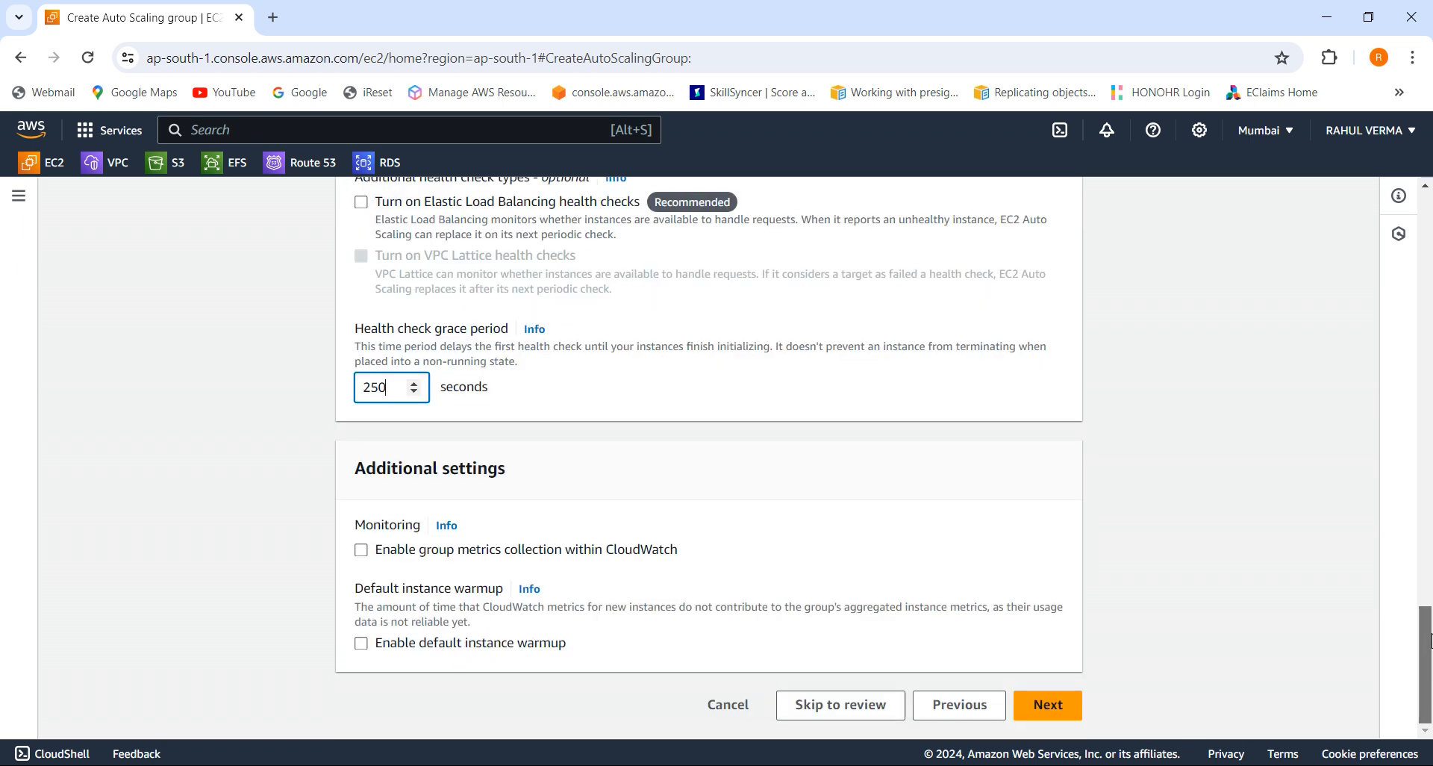
{"action": "left_click", "coordinate": [379, 646]}
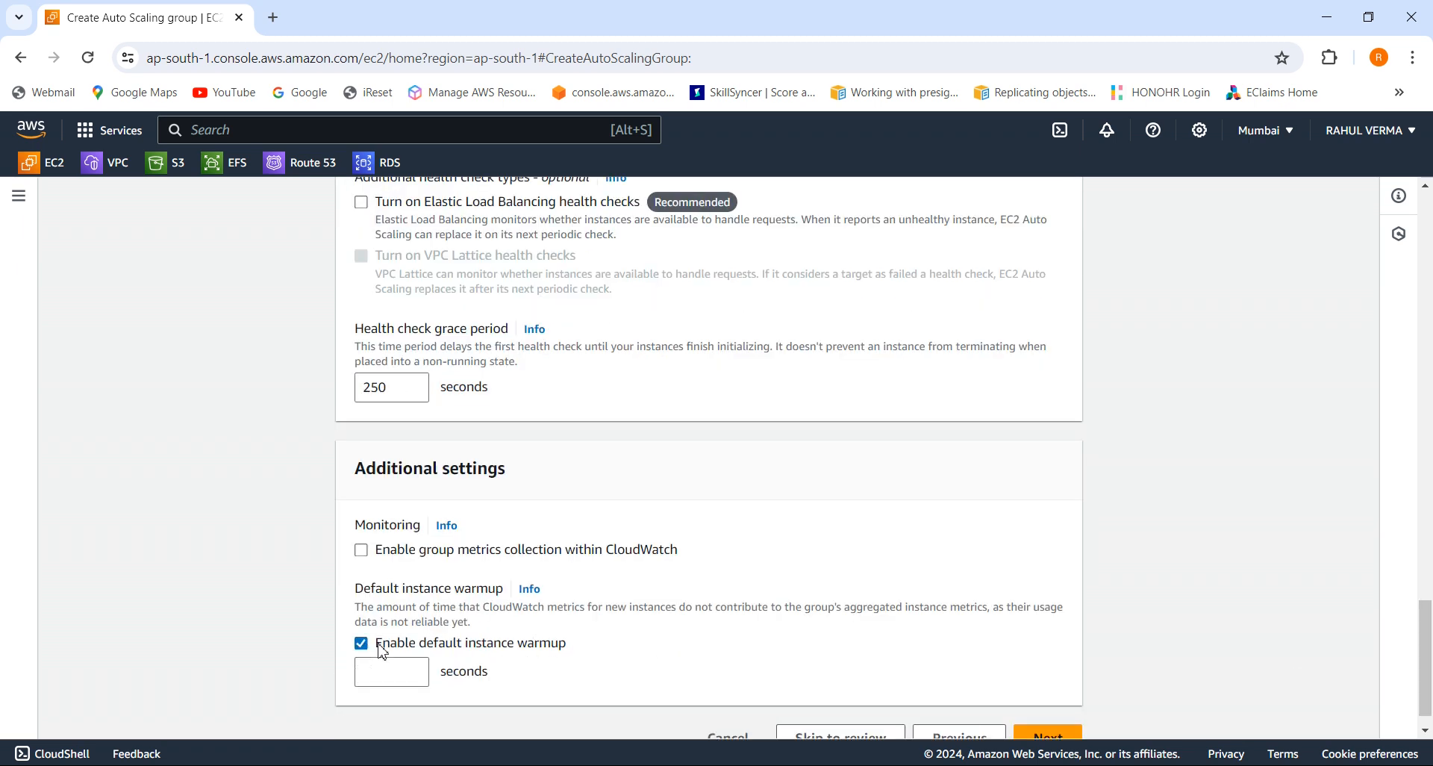
{"action": "left_click", "coordinate": [399, 671]}
{"action": "type", "text": "200"}
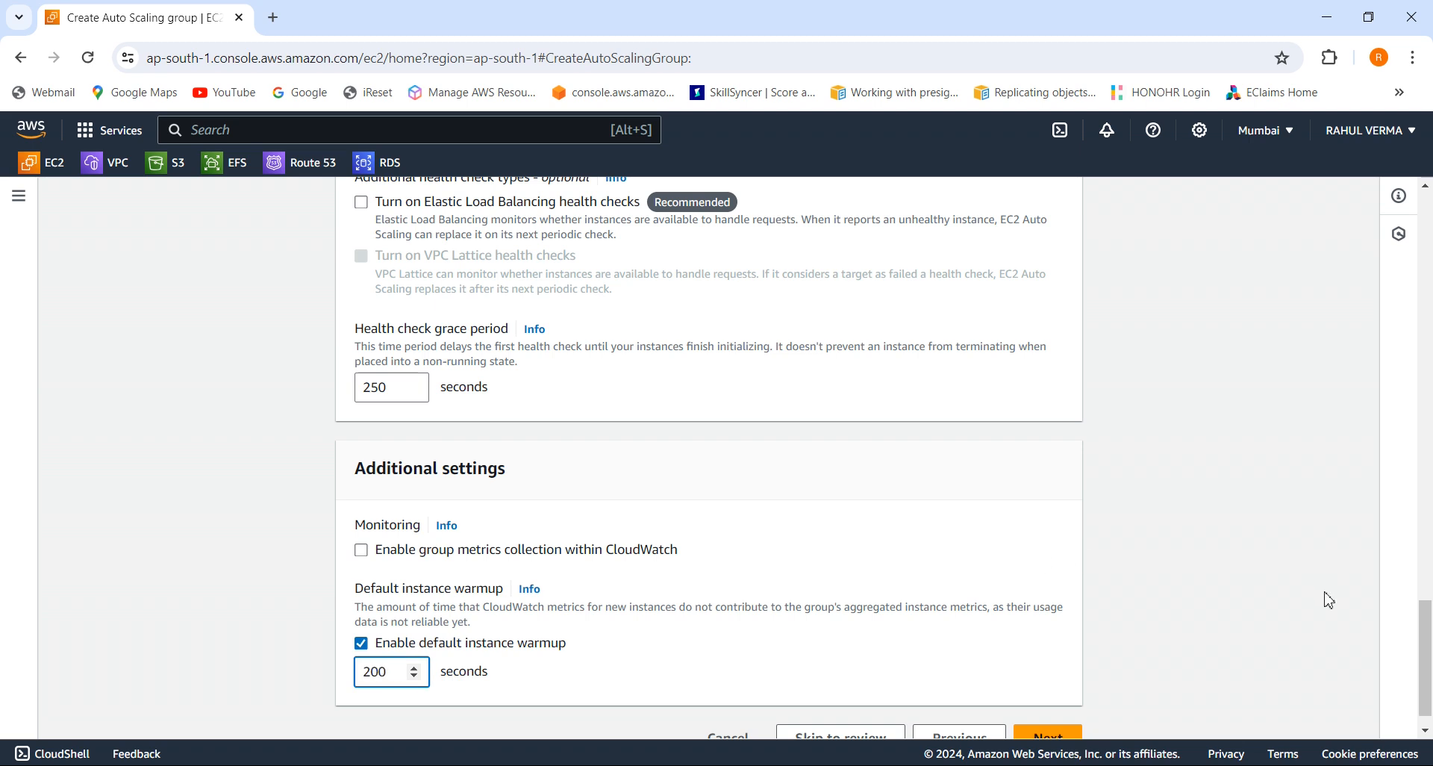
{"action": "left_click_drag", "start_coordinate": [1426, 652], "coordinate": [1426, 660]}
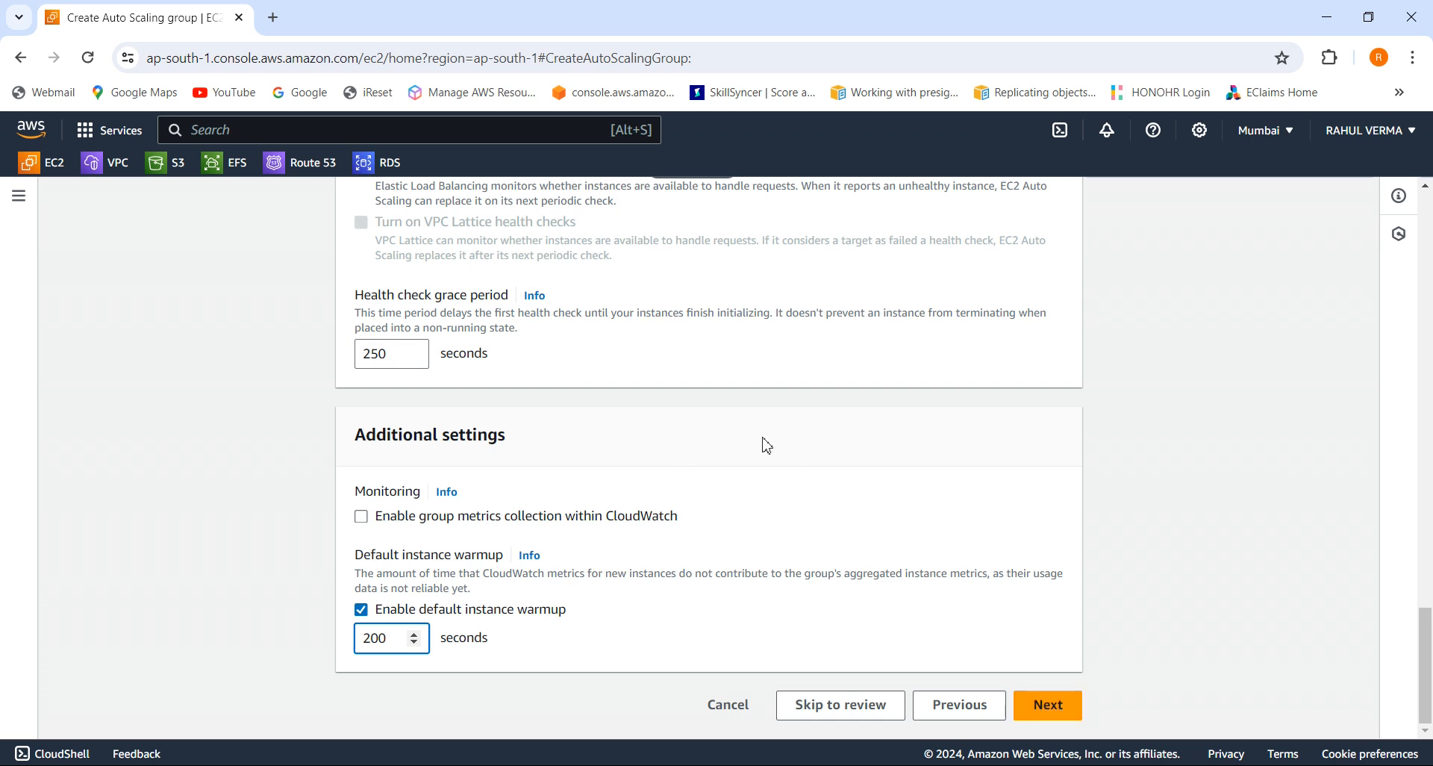
{"action": "left_click", "coordinate": [1052, 712]}
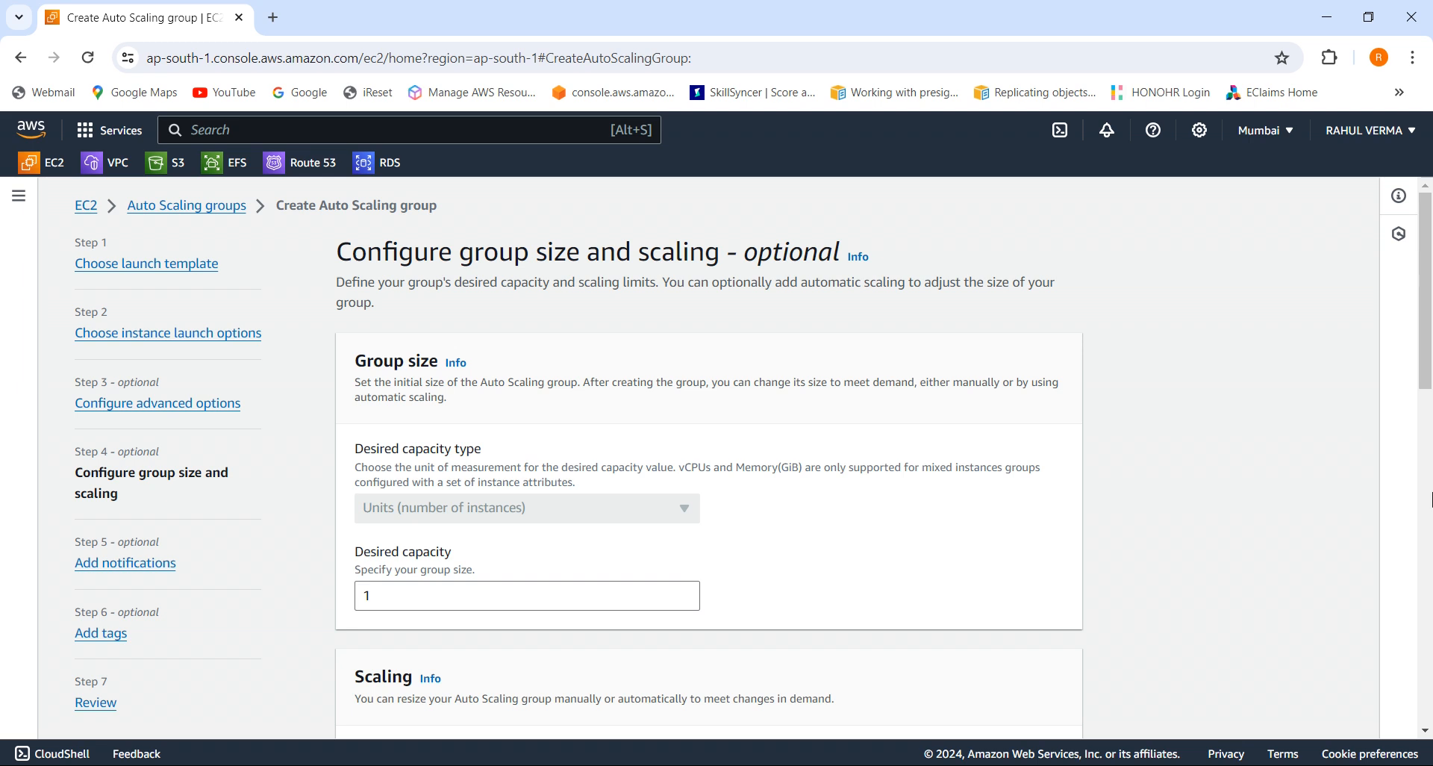
- Set the Auto Scaling group's max desired capacity to 2
{"action": "left_click_drag", "start_coordinate": [1428, 395], "coordinate": [1428, 459]}
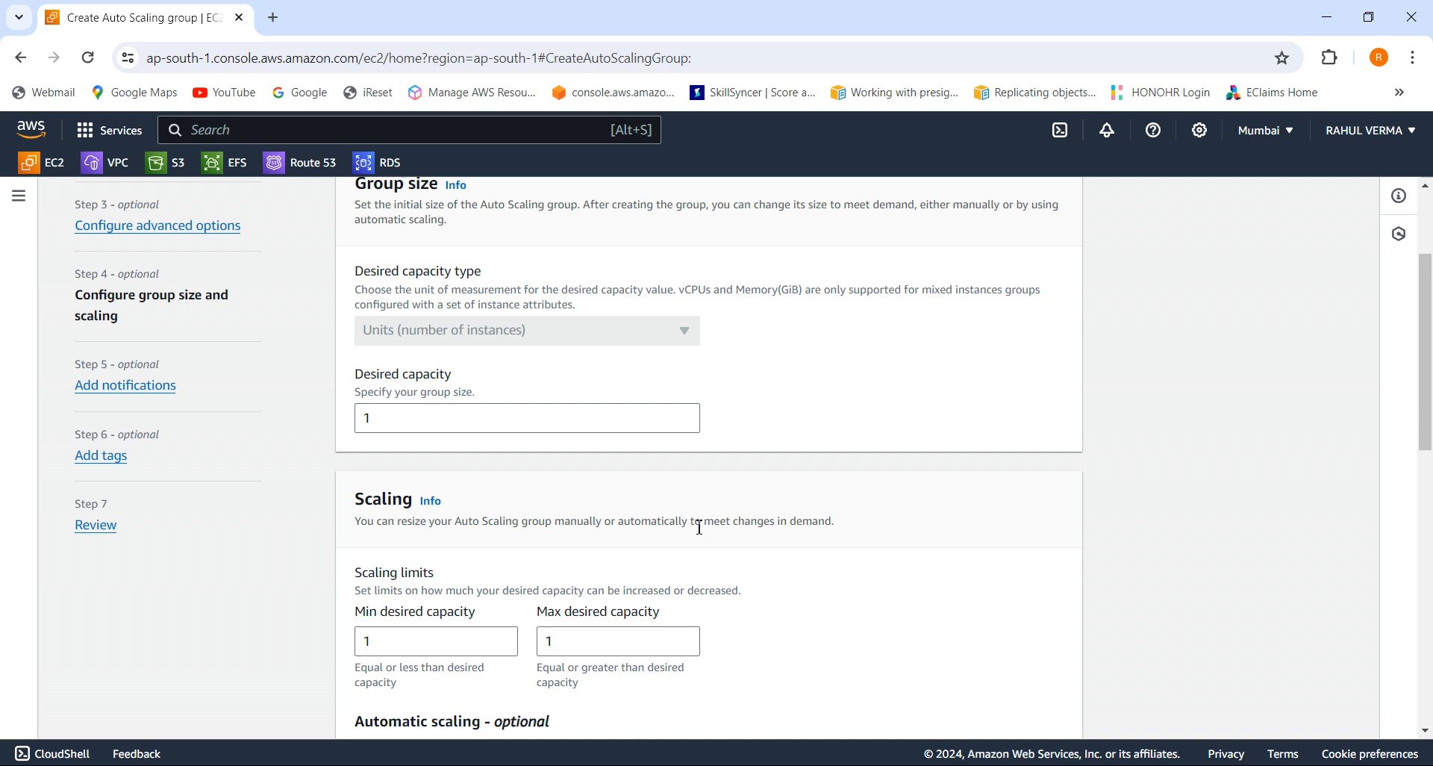
{"action": "left_click", "coordinate": [458, 642]}
{"action": "left_click", "coordinate": [612, 643]}
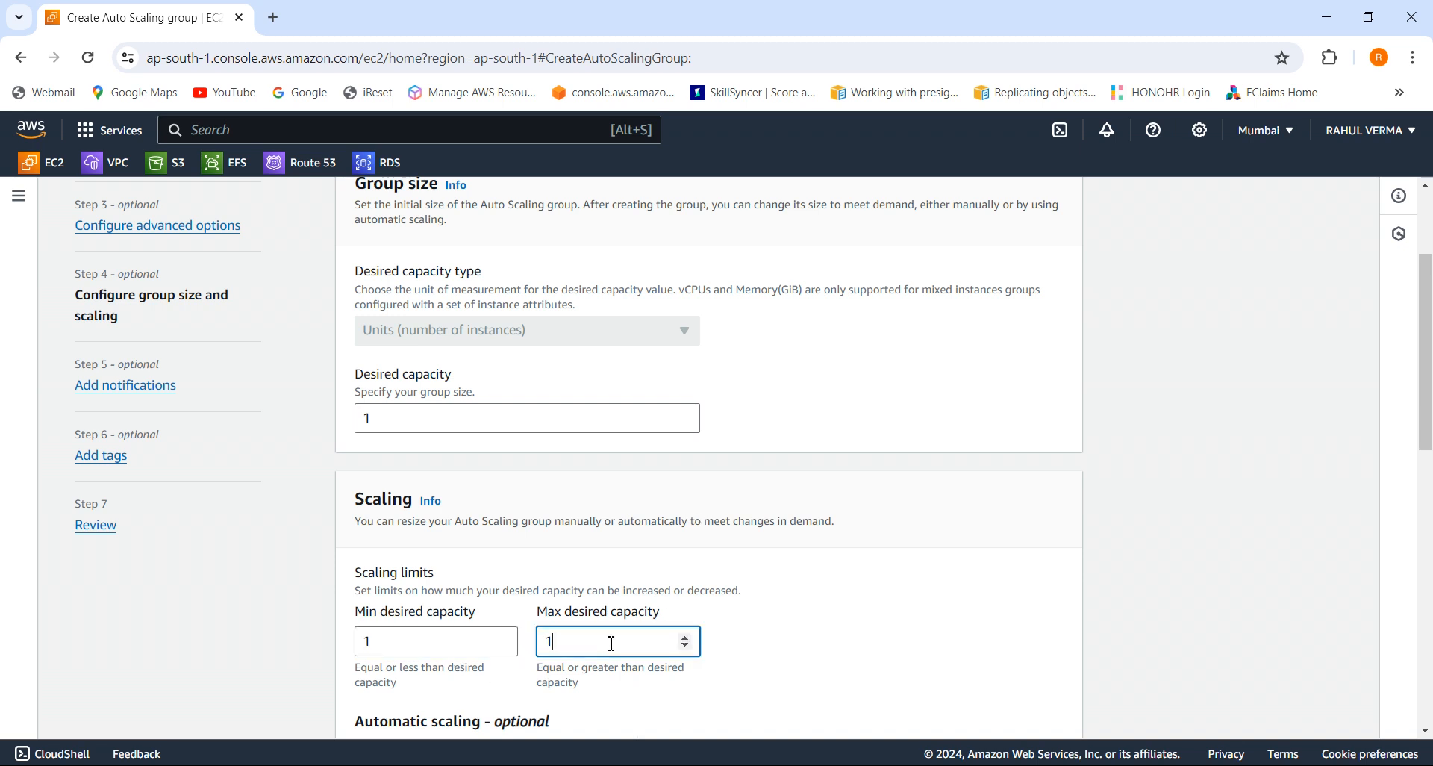
{"action": "key", "text": "BackSpace"}
{"action": "type", "text": "2"}
- Use a target tracking scaling policy on average CPU utilization with a target value of 60
{"action": "left_click_drag", "start_coordinate": [1430, 358], "coordinate": [1430, 480]}
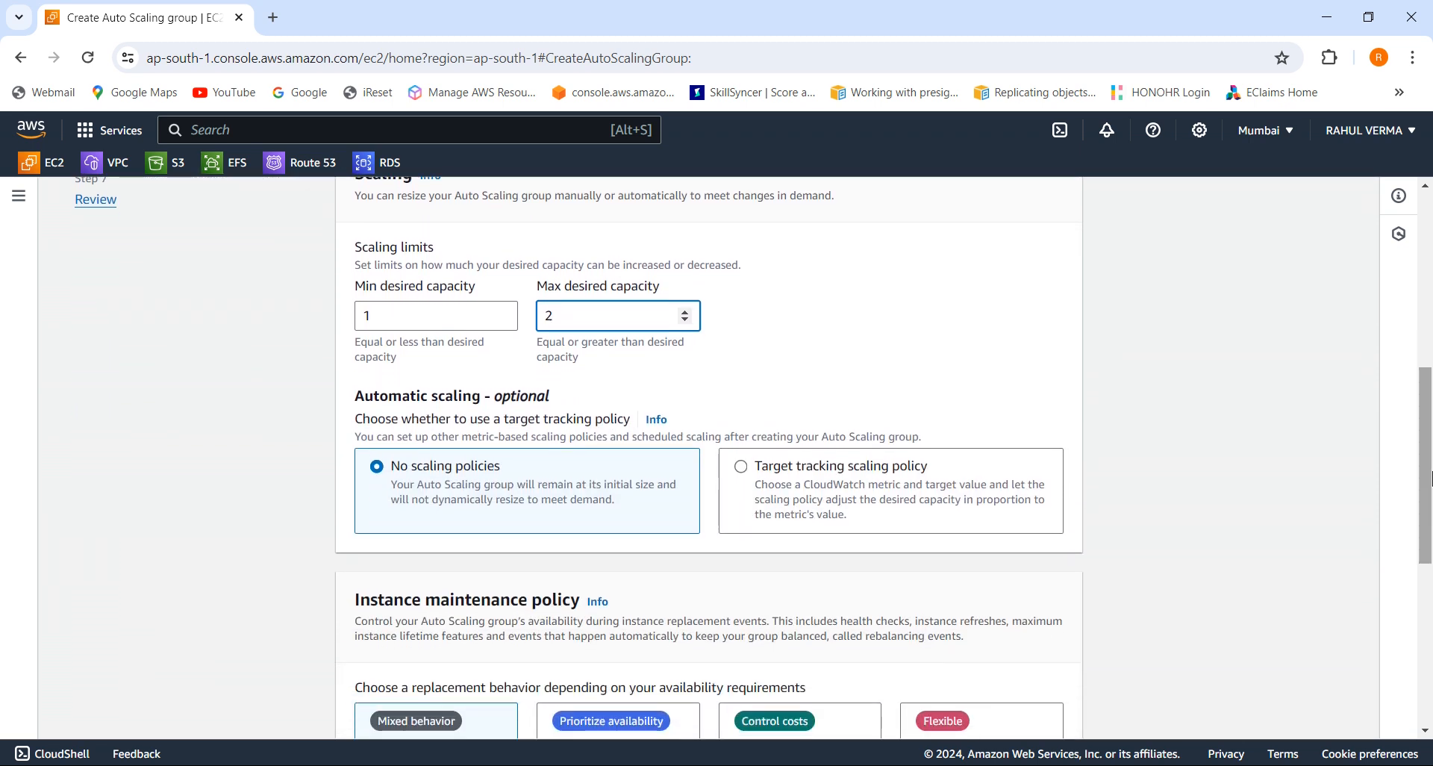
{"action": "left_click", "coordinate": [752, 476]}
{"action": "left_click_drag", "start_coordinate": [1425, 457], "coordinate": [1426, 523]}
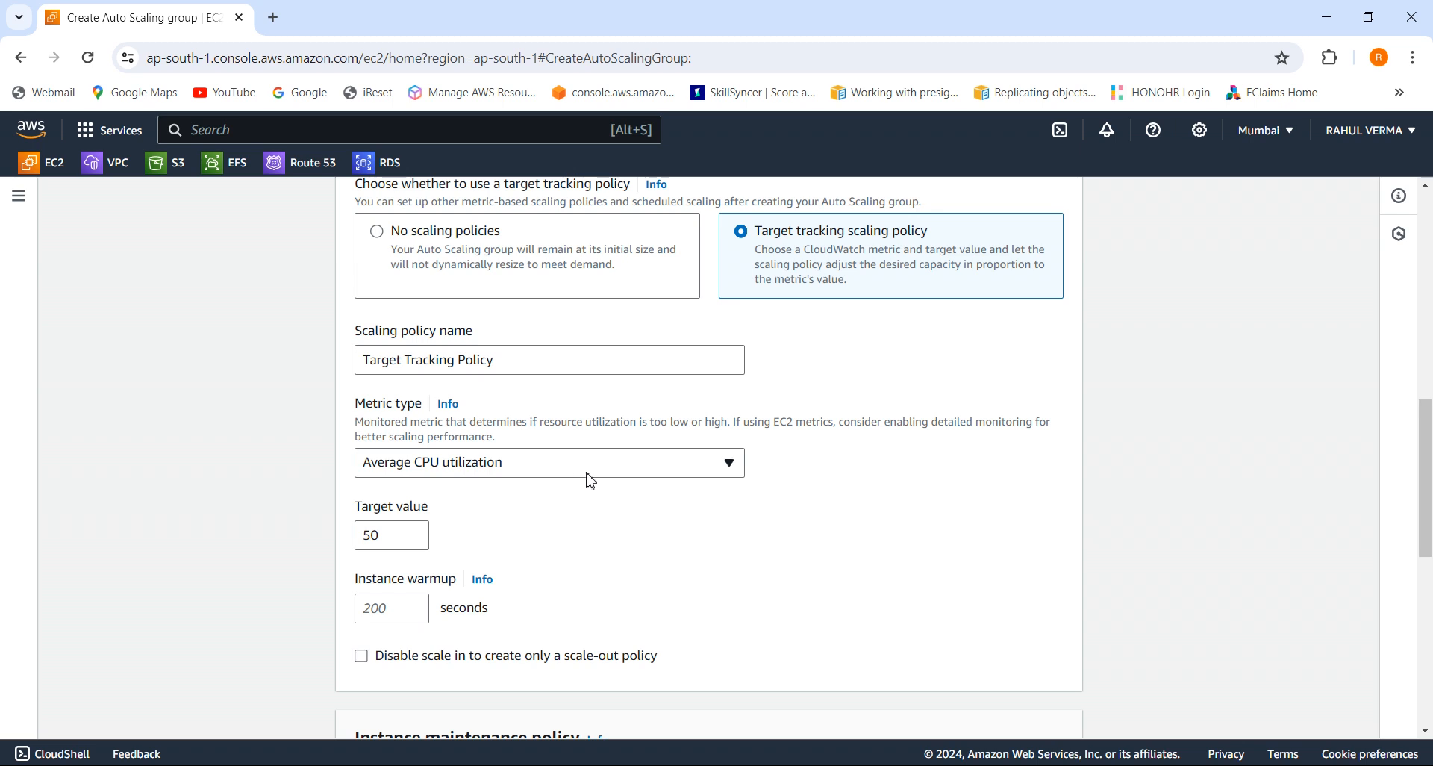
{"action": "left_click", "coordinate": [395, 539]}
{"action": "key", "text": "BackSpace"}
{"action": "key", "text": "BackSpace"}
{"action": "type", "text": "60"}
- Set the target tracking policy's instance warmup to 300 seconds
{"action": "left_click", "coordinate": [412, 607]}
{"action": "type", "text": "2"}
{"action": "key", "text": "BackSpace"}
{"action": "type", "text": "3000"}
{"action": "key", "text": "BackSpace"}
- Proceed to the review without adding notifications or tags and create the Auto Scaling group
{"action": "left_click_drag", "start_coordinate": [1430, 527], "coordinate": [1430, 700]}
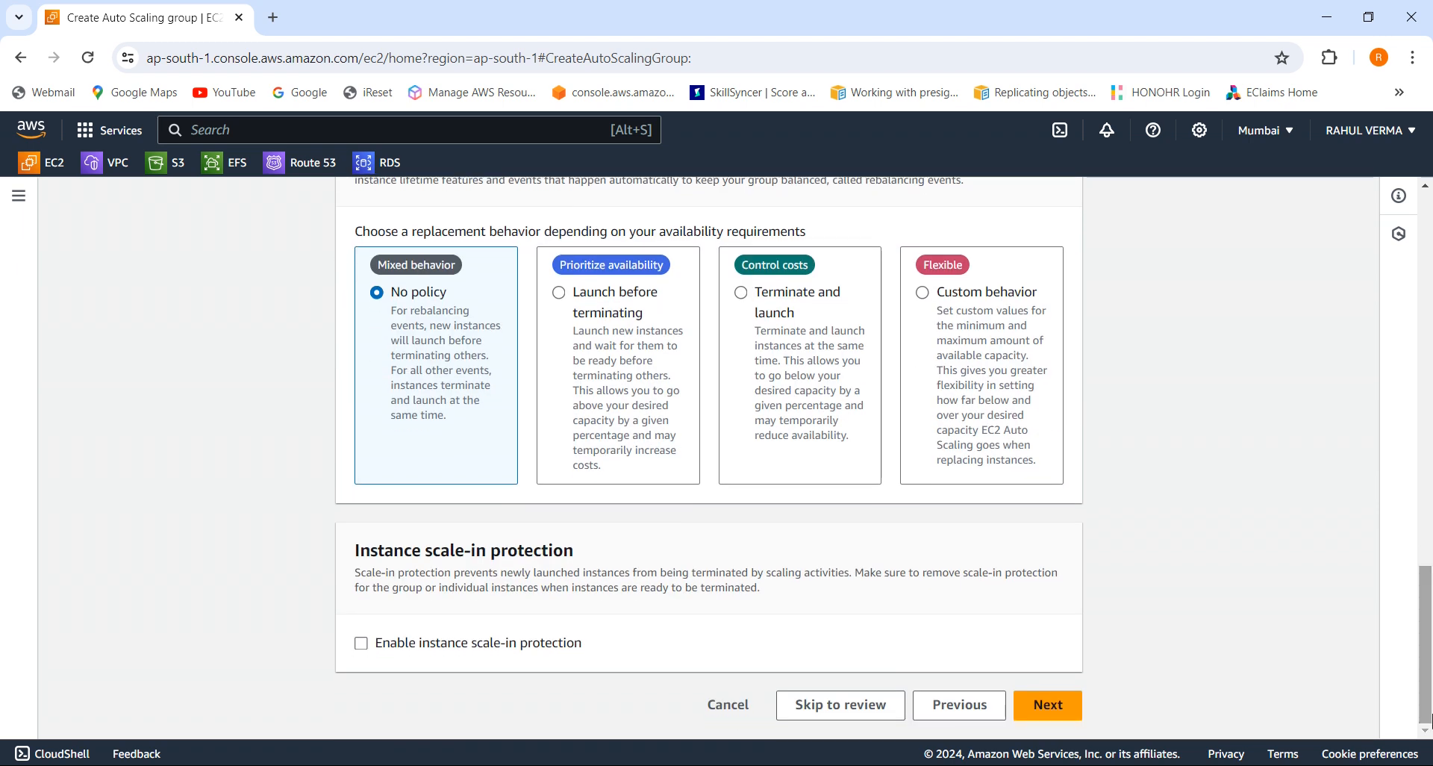
{"action": "left_click", "coordinate": [1064, 709]}
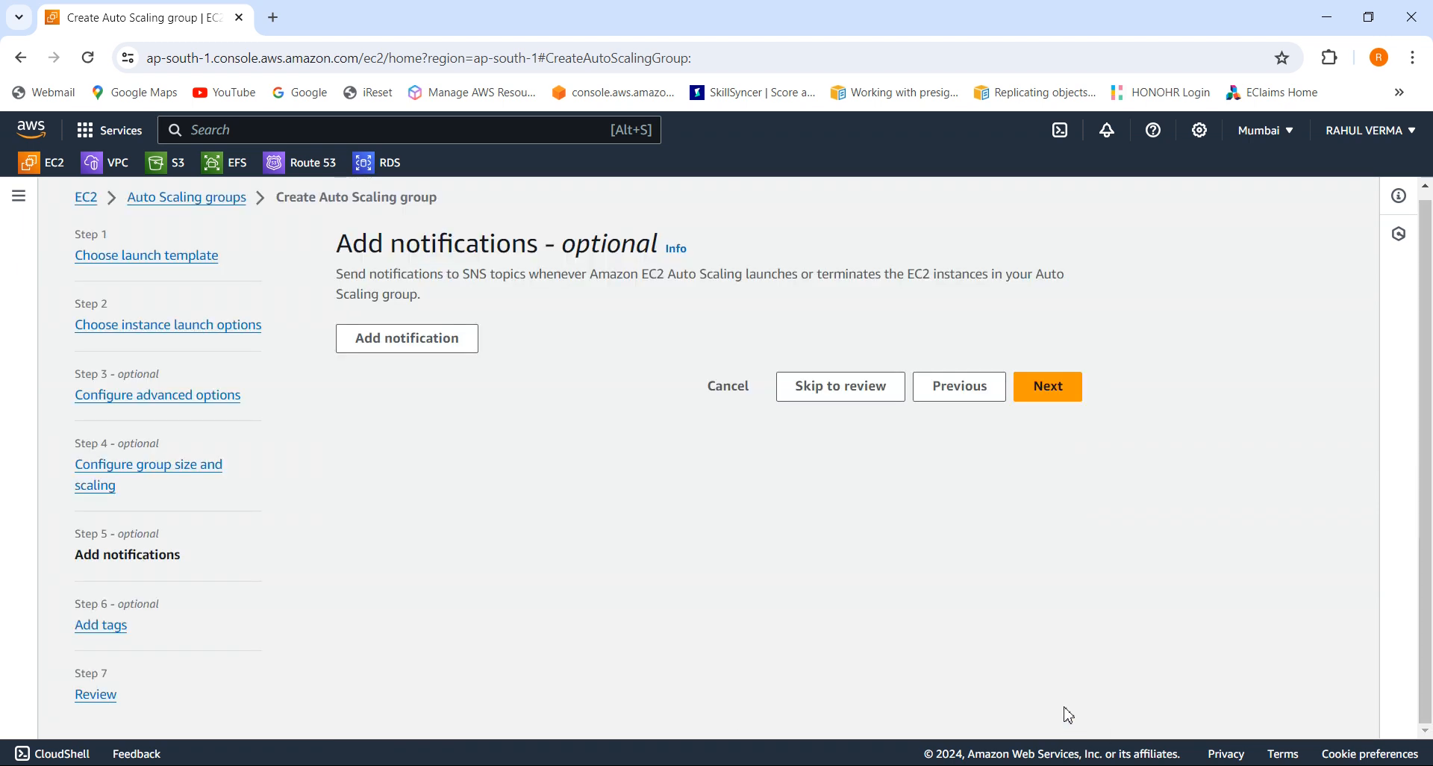
{"action": "left_click", "coordinate": [1056, 390]}
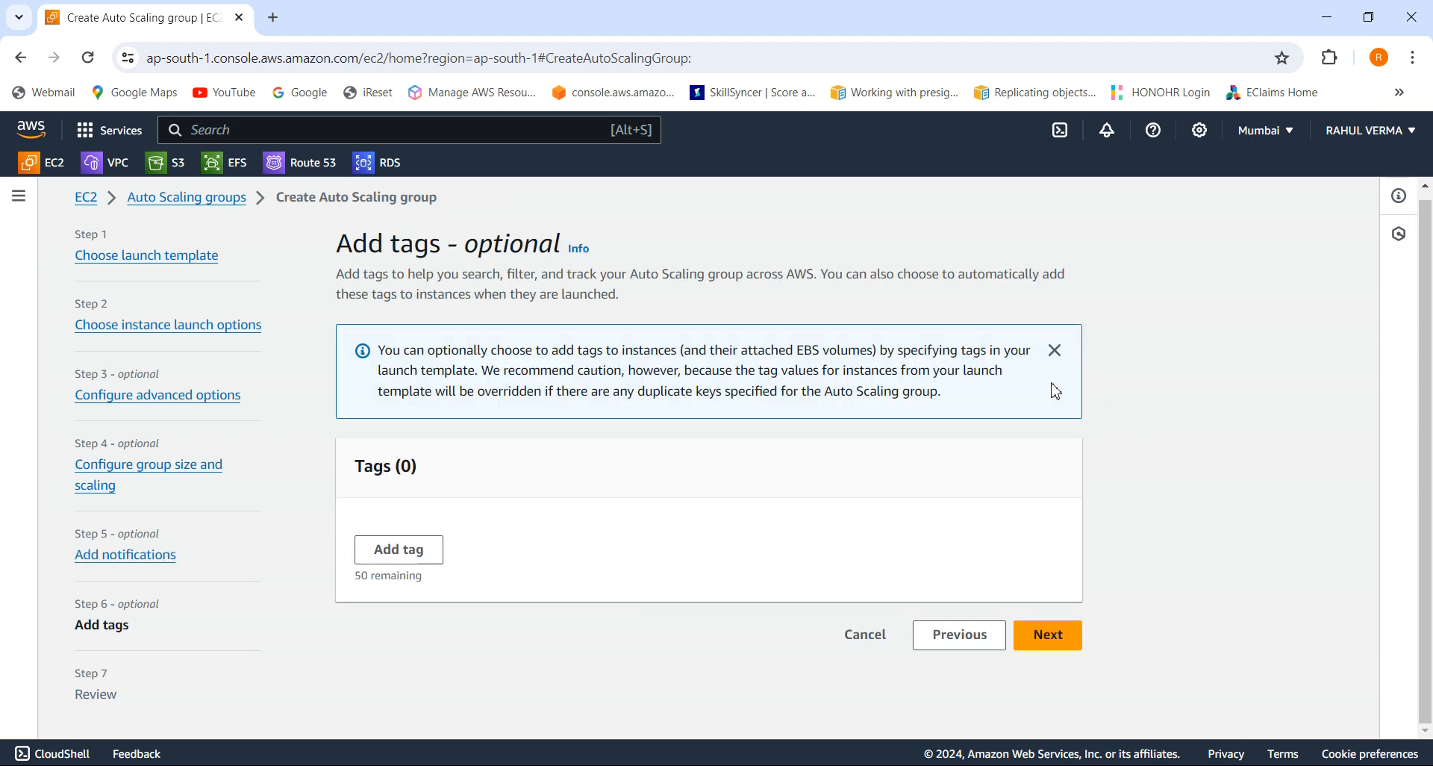
{"action": "left_click", "coordinate": [1046, 638]}
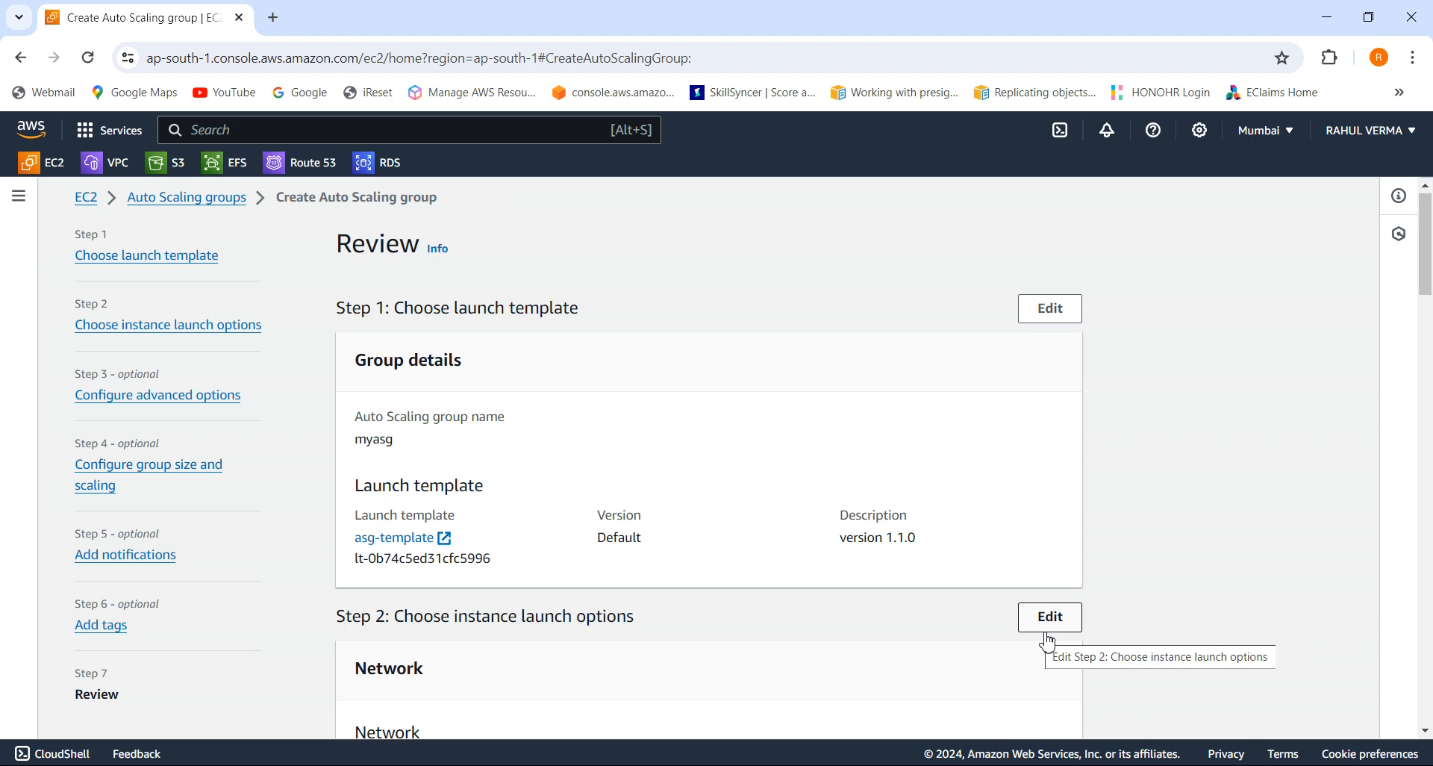
{"action": "scroll", "coordinate": [1048, 642], "scroll_direction": "down", "scroll_amount": 20}
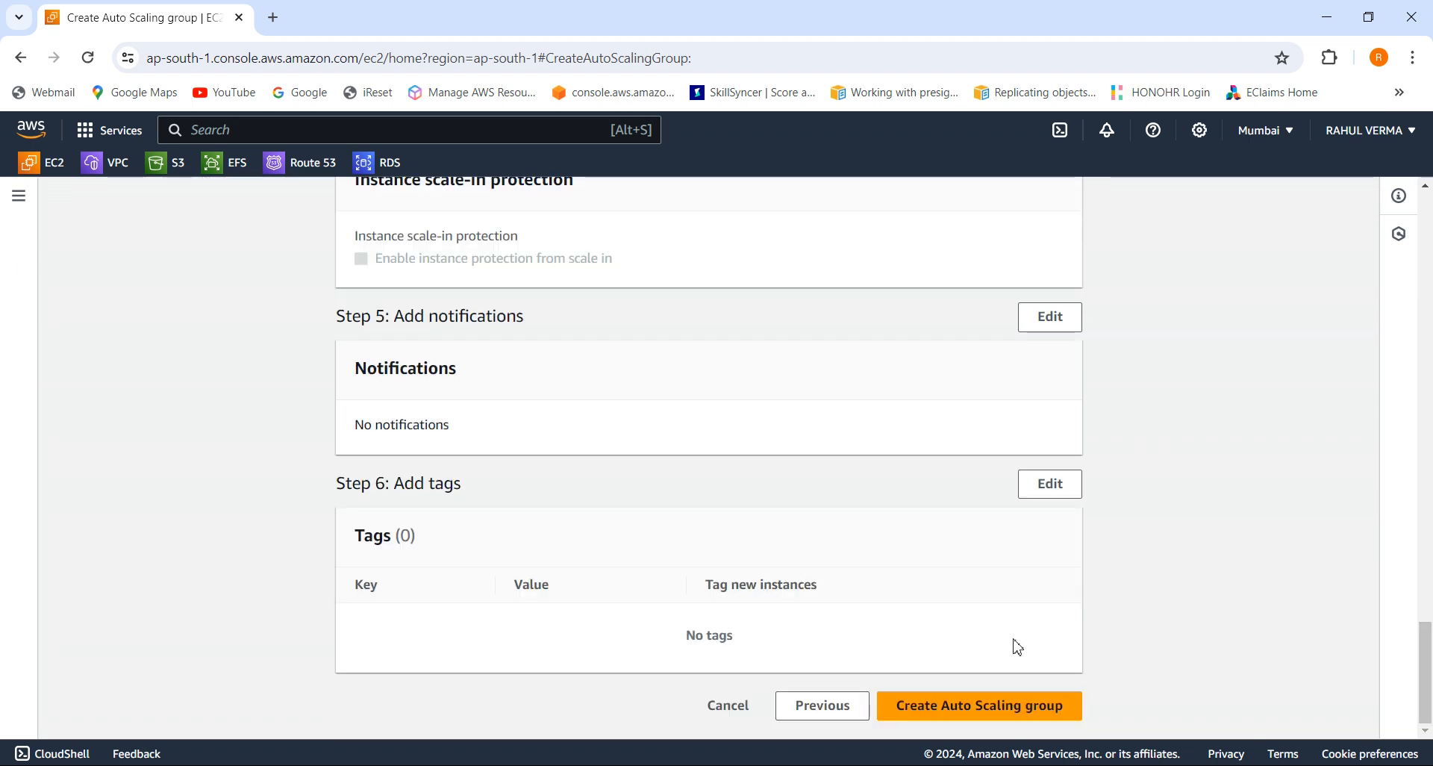
{"action": "left_click", "coordinate": [1010, 712]}
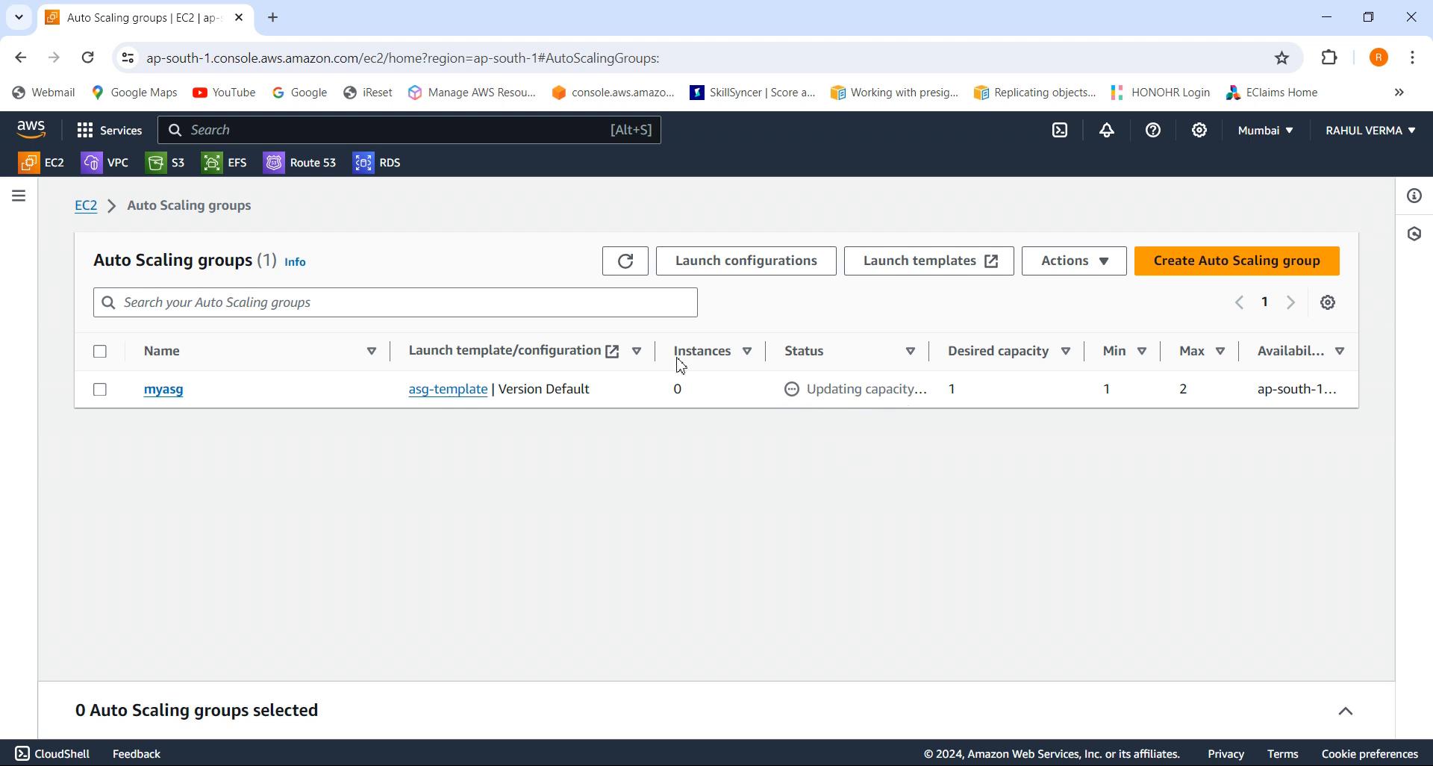
- Refresh the Auto Scaling groups list and open the instance management view of myasg
{"action": "left_click", "coordinate": [628, 270]}
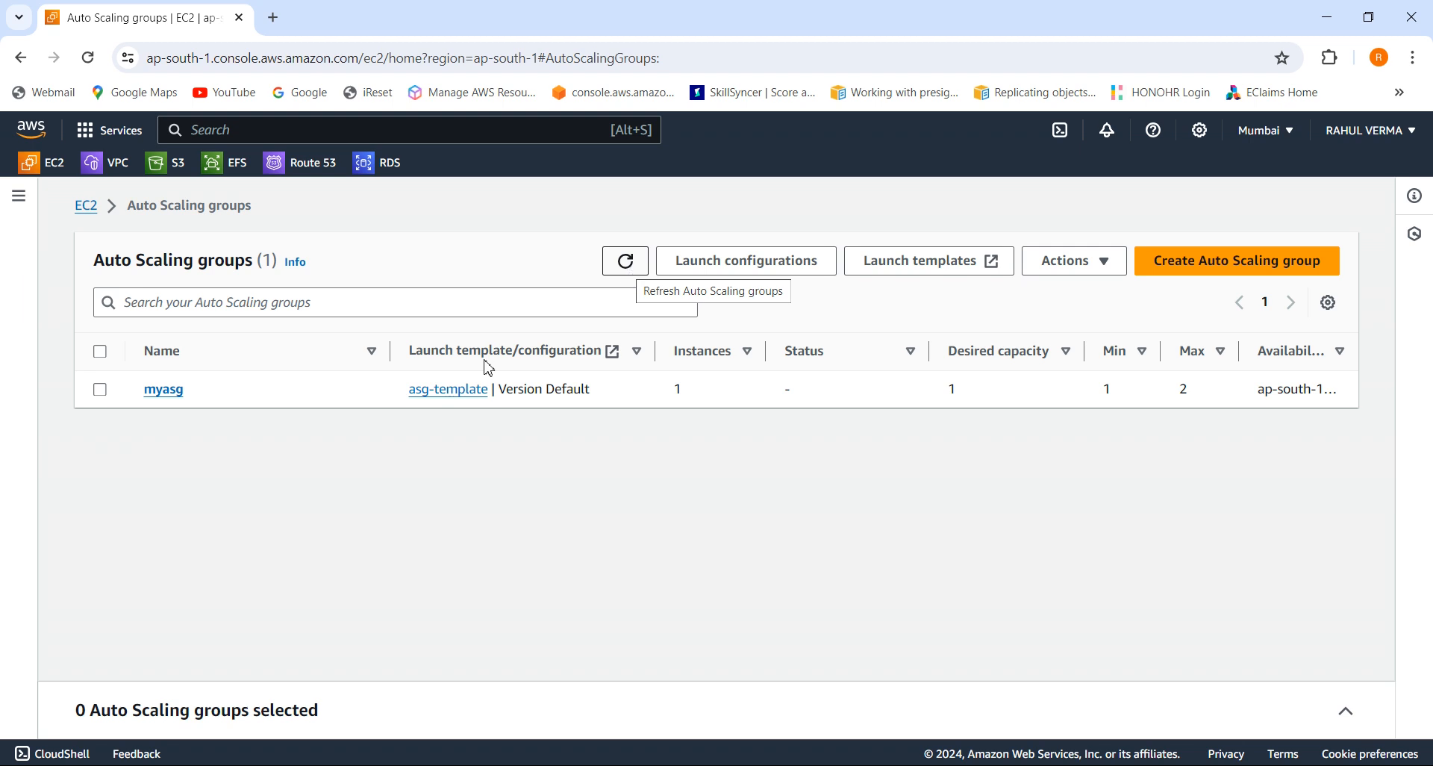
{"action": "left_click", "coordinate": [100, 388]}
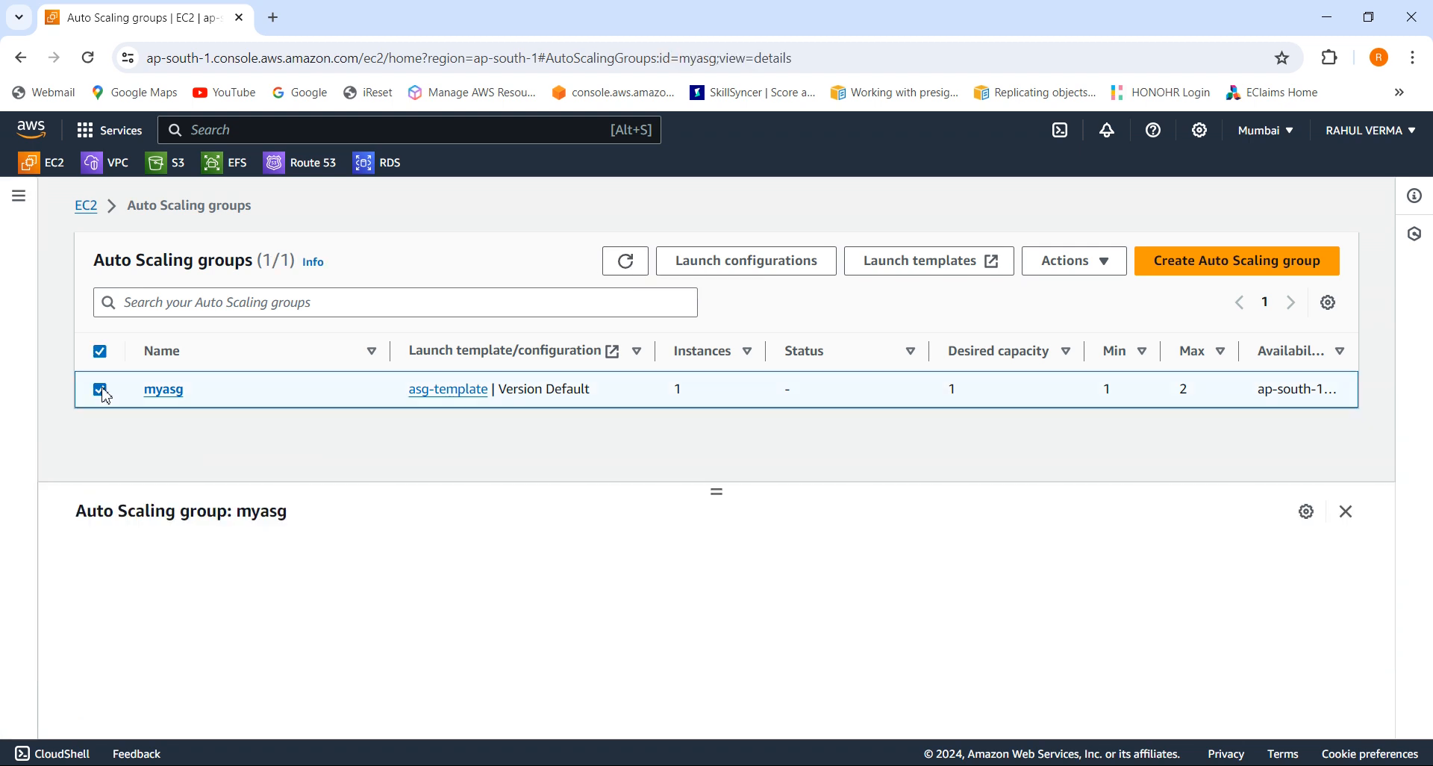
{"action": "left_click", "coordinate": [168, 392]}
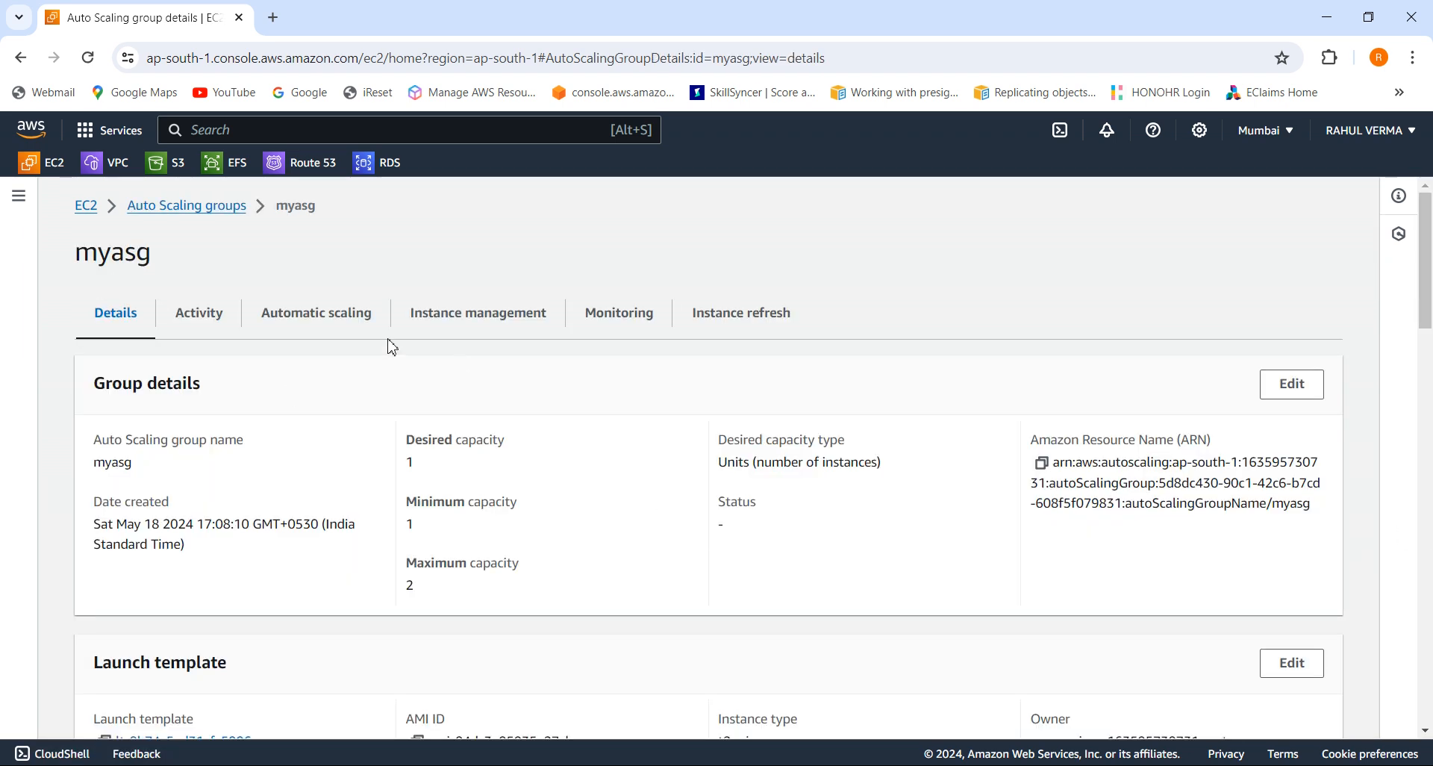
{"action": "left_click", "coordinate": [518, 323]}
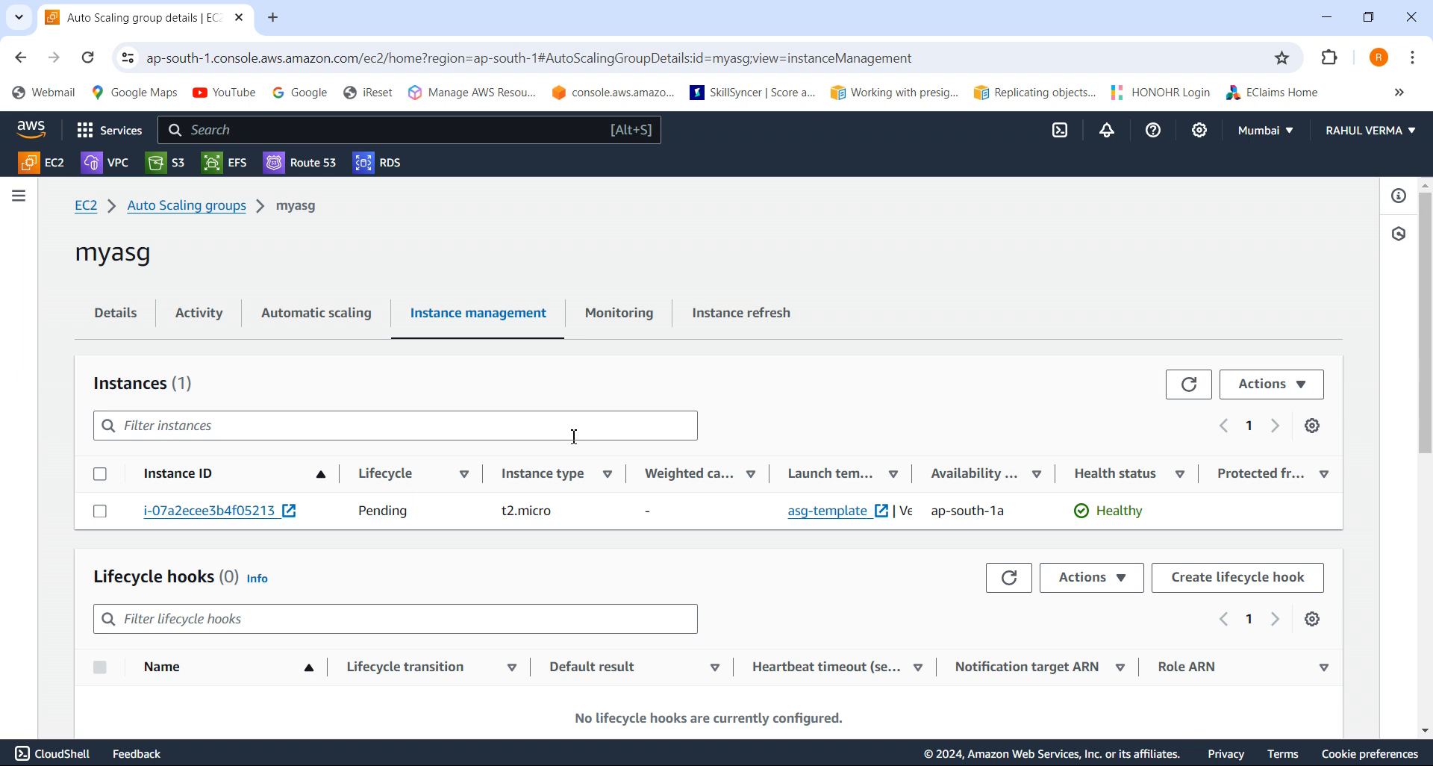
- Open the list of running EC2 instances and select server1 to show its details
{"action": "left_click", "coordinate": [59, 171]}
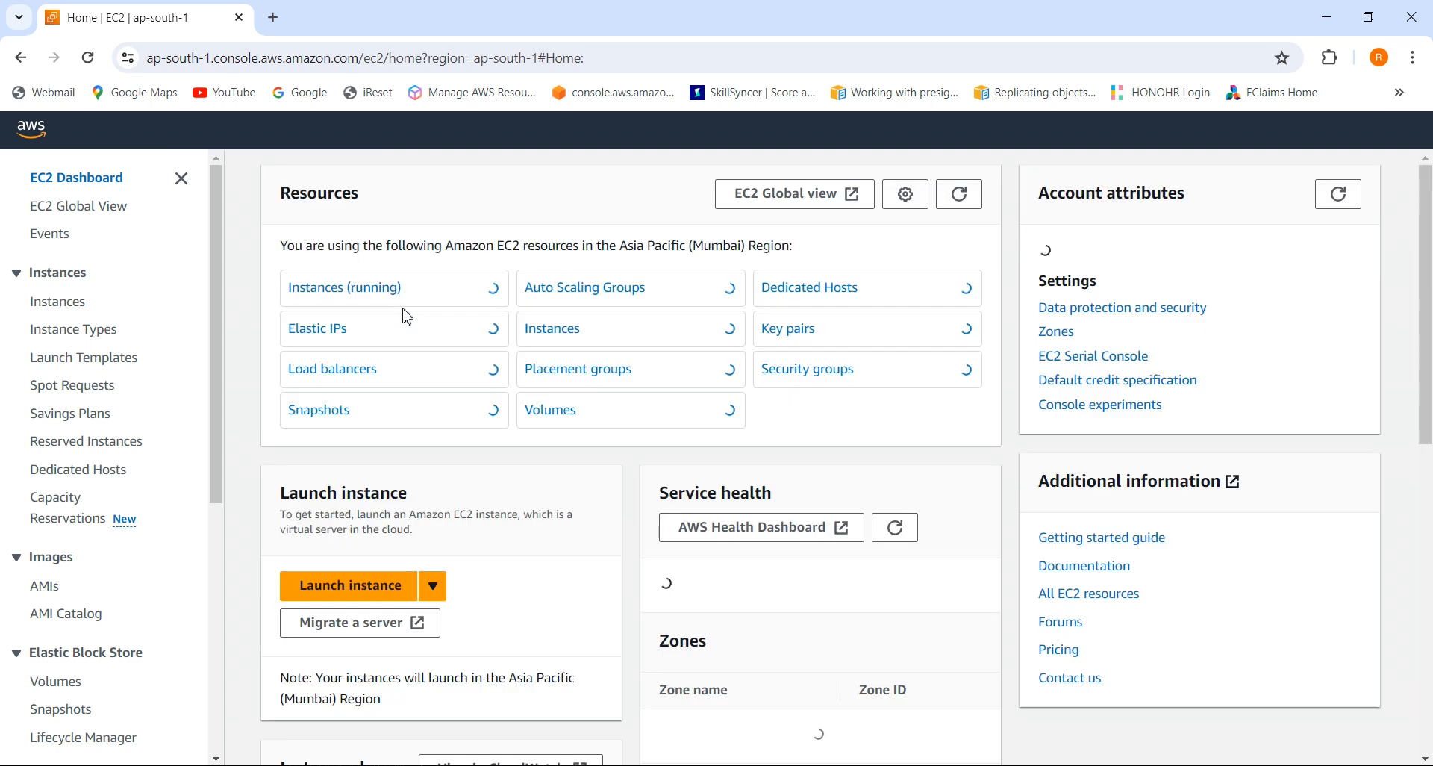
{"action": "left_click", "coordinate": [388, 298]}
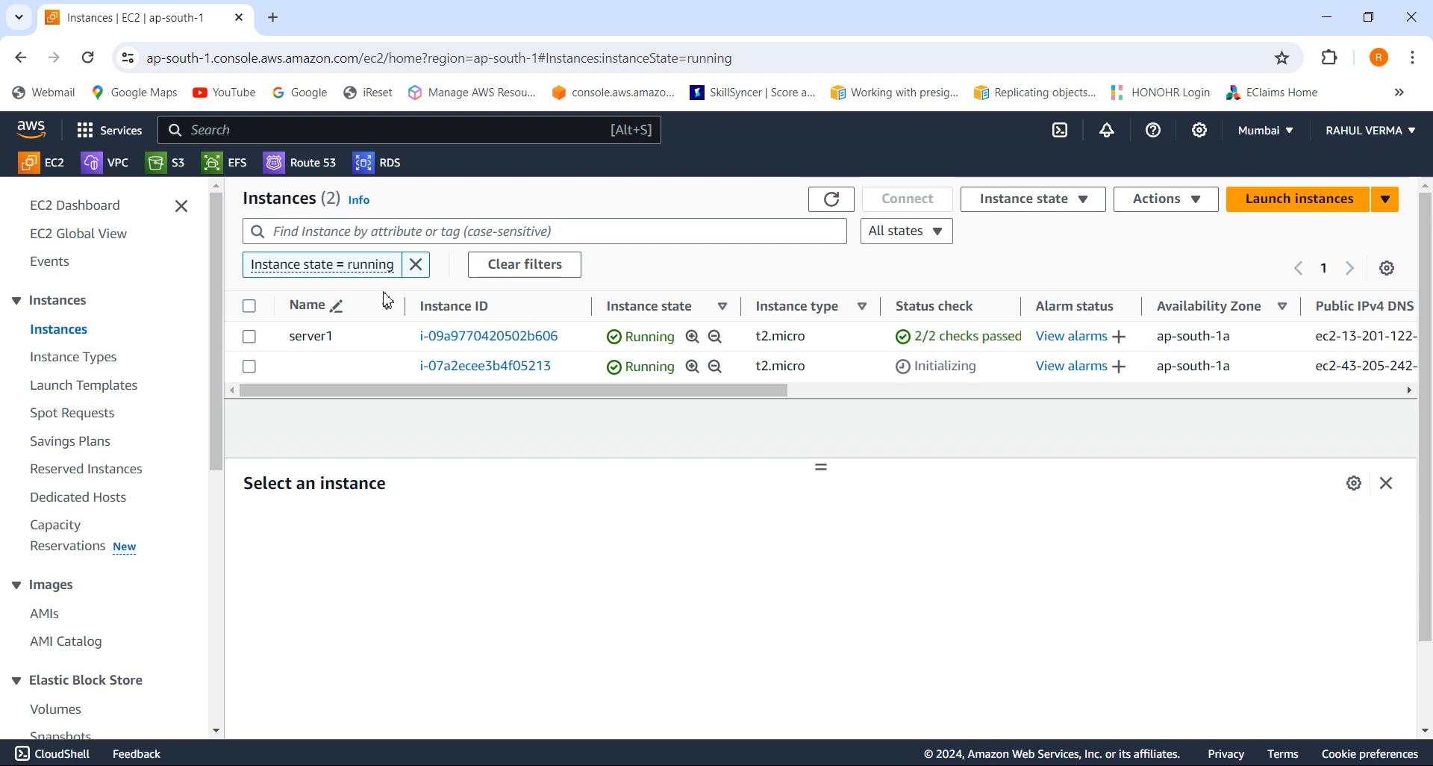
{"action": "left_click", "coordinate": [250, 337]}
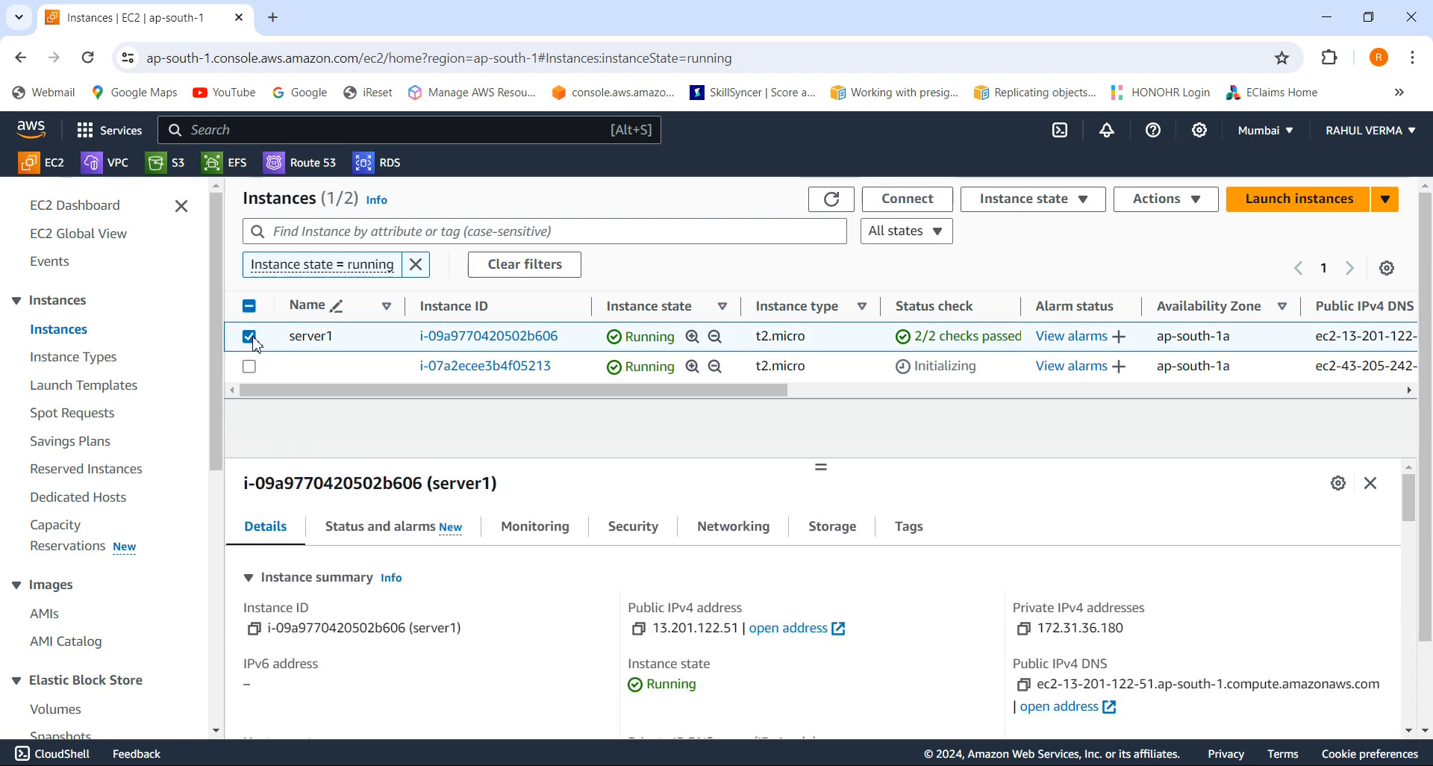
- Terminate the server1 instance and refresh the instances list
{"action": "left_click", "coordinate": [1023, 199]}
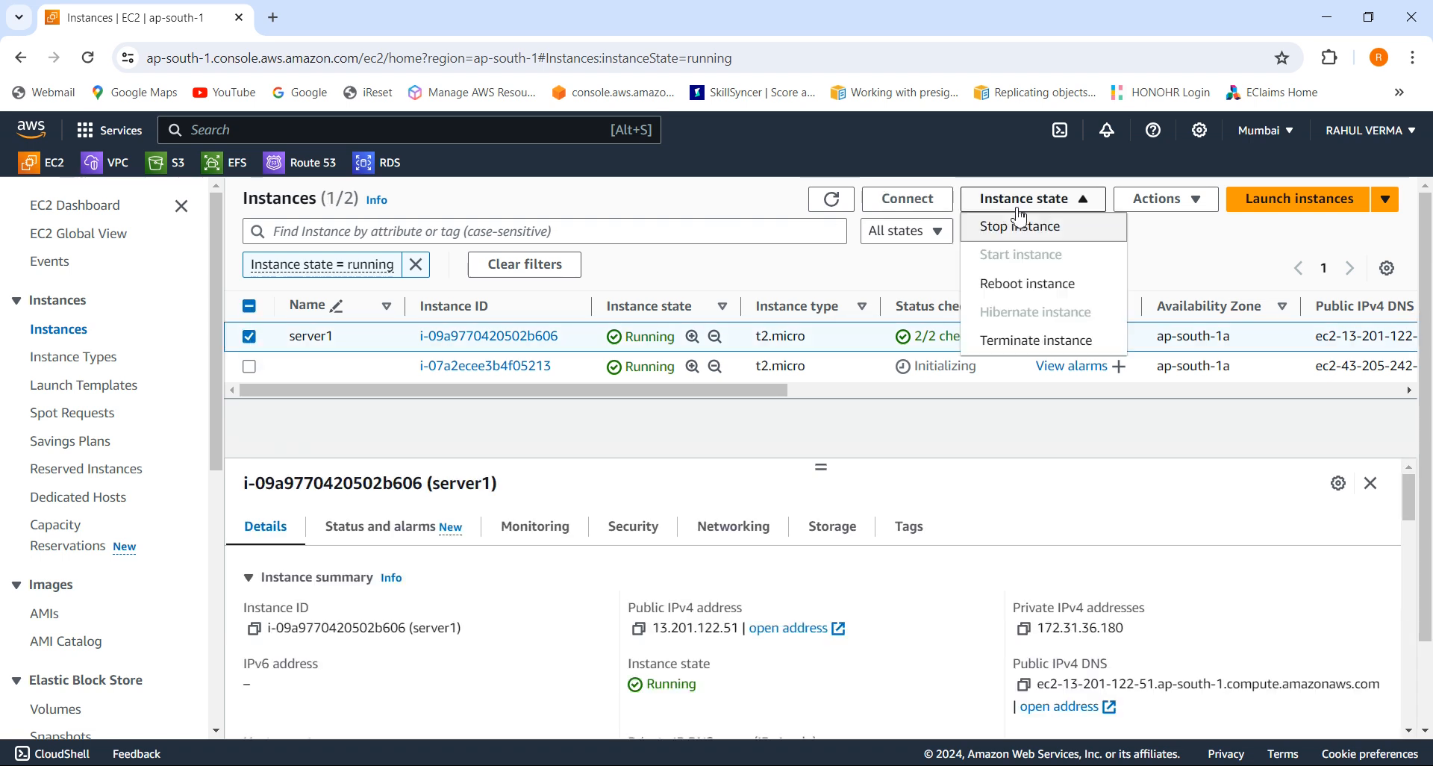
{"action": "left_click", "coordinate": [1027, 345]}
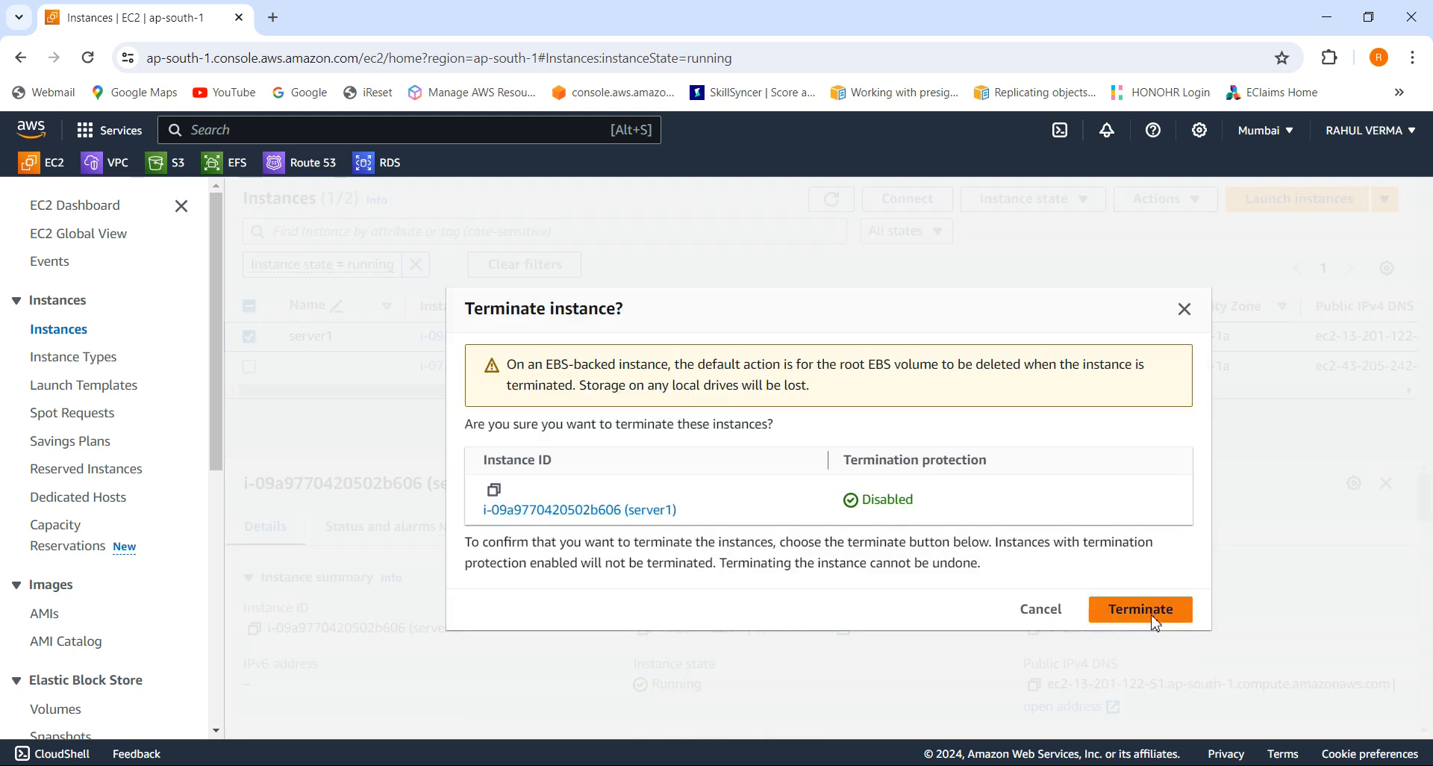
{"action": "left_click", "coordinate": [1154, 616]}
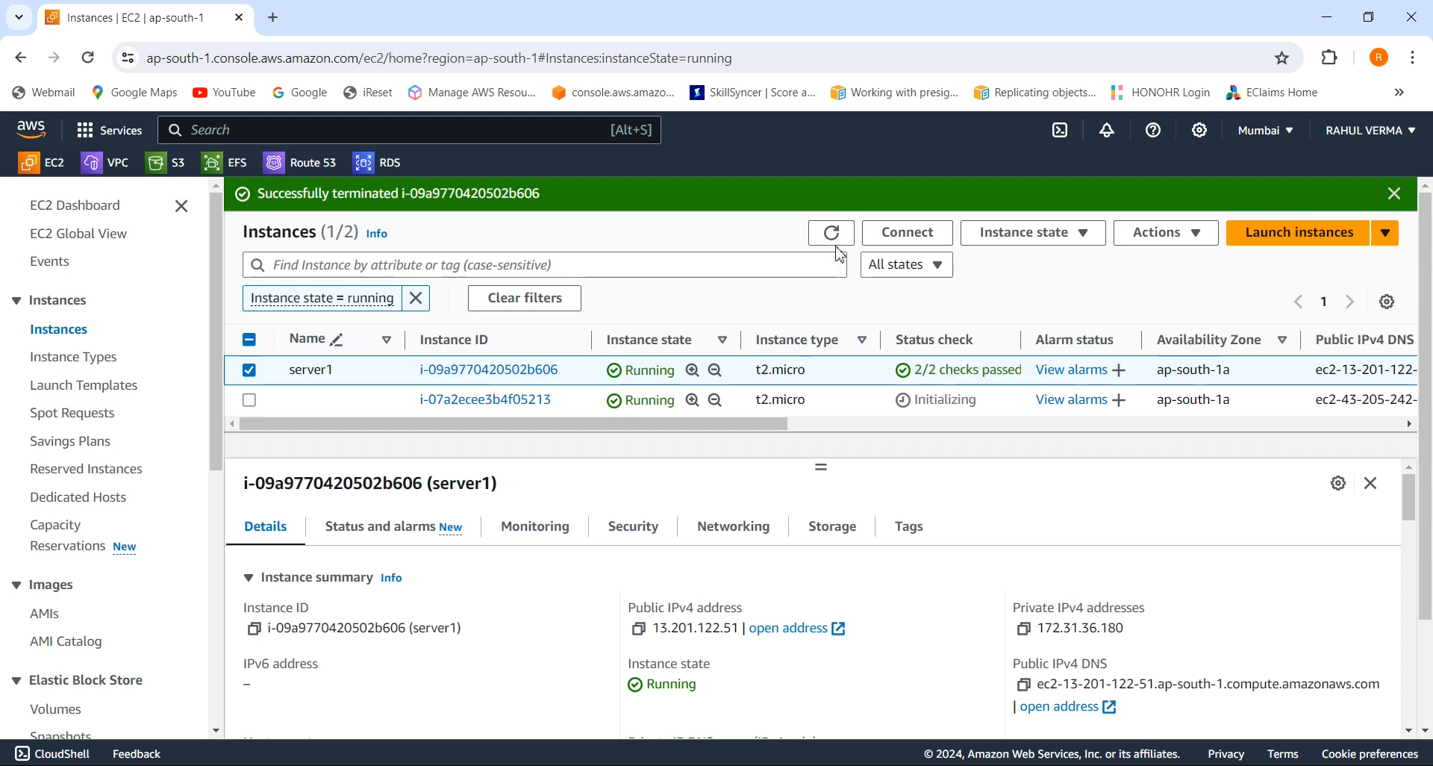
{"action": "left_click", "coordinate": [833, 235]}
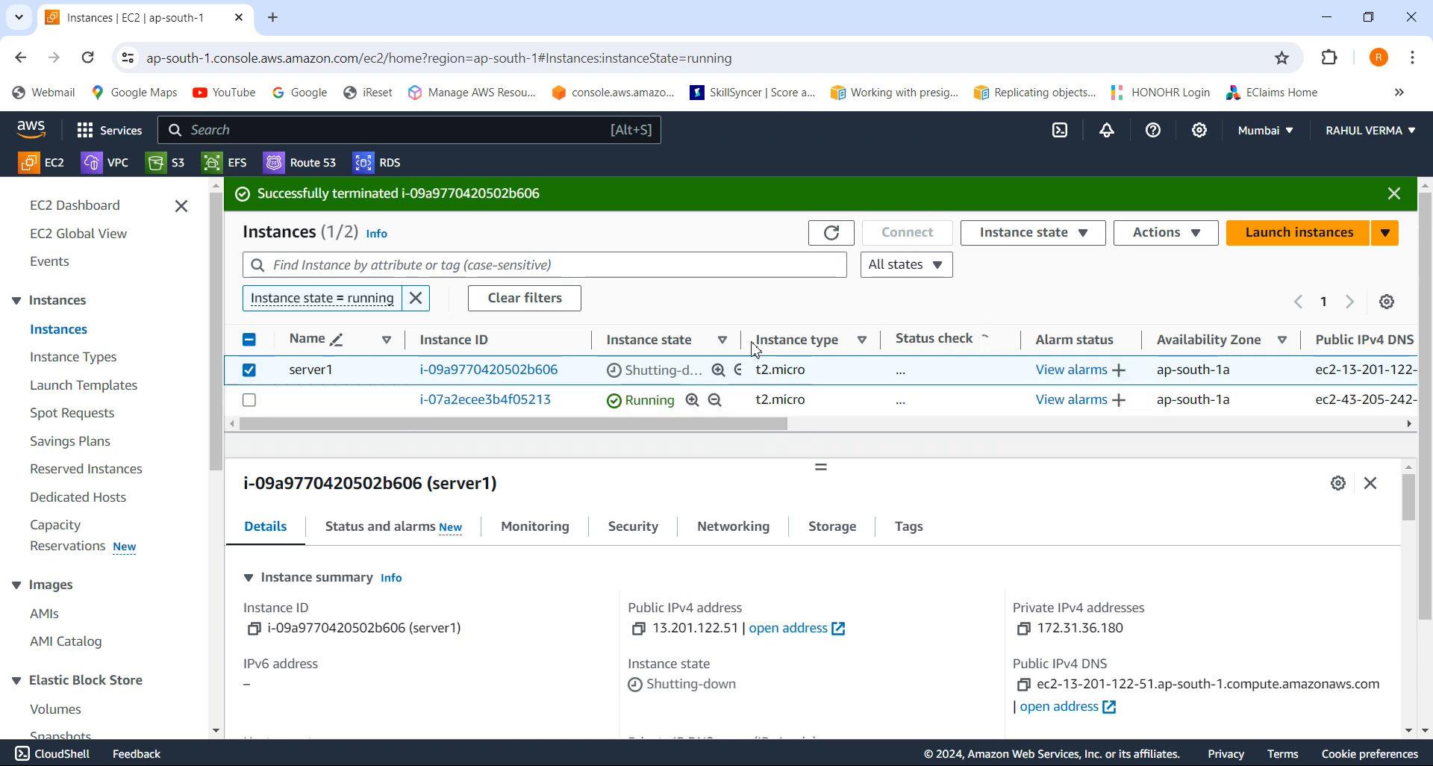
- Switch the selection from server1 to the unnamed running instance to show its details, and refresh the instances list
{"action": "left_click", "coordinate": [253, 401]}
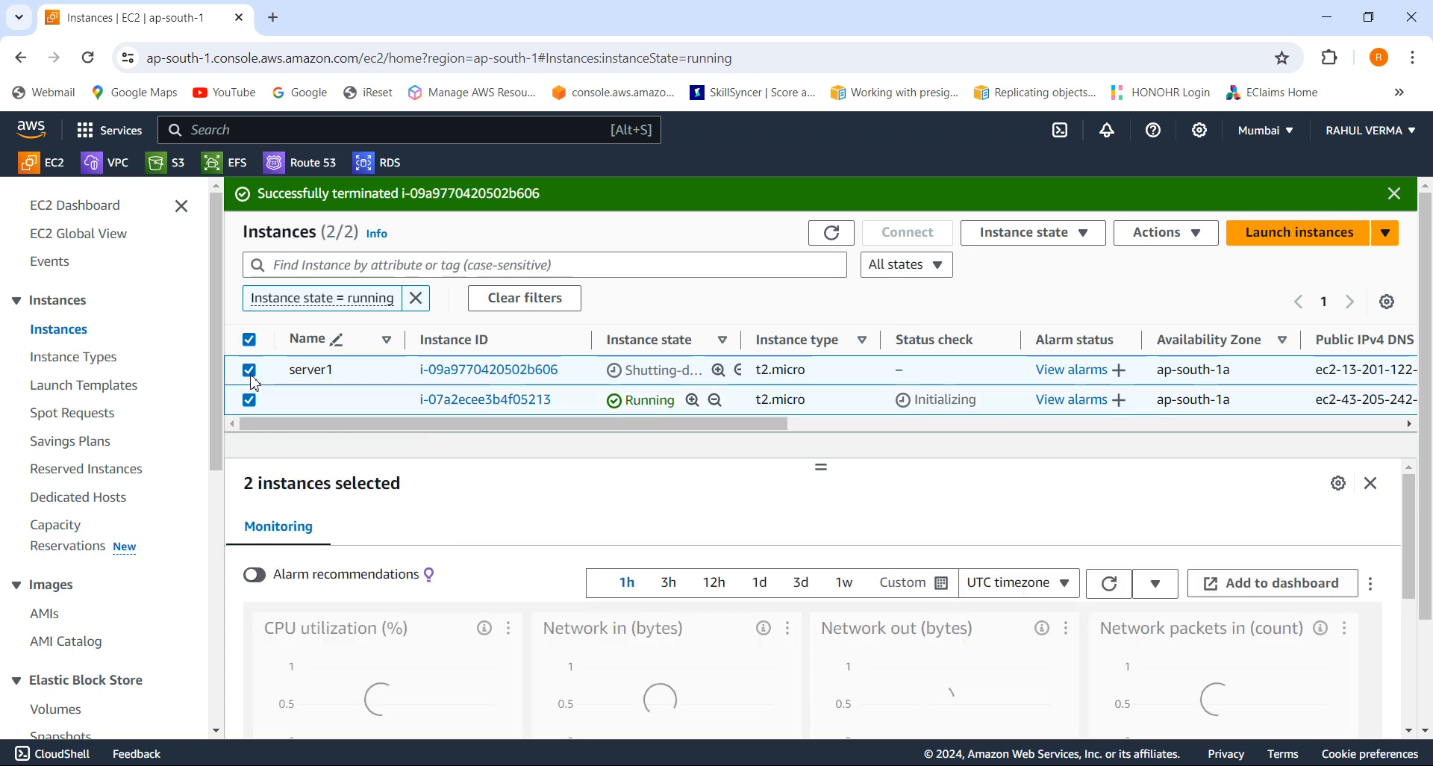
{"action": "left_click", "coordinate": [250, 371]}
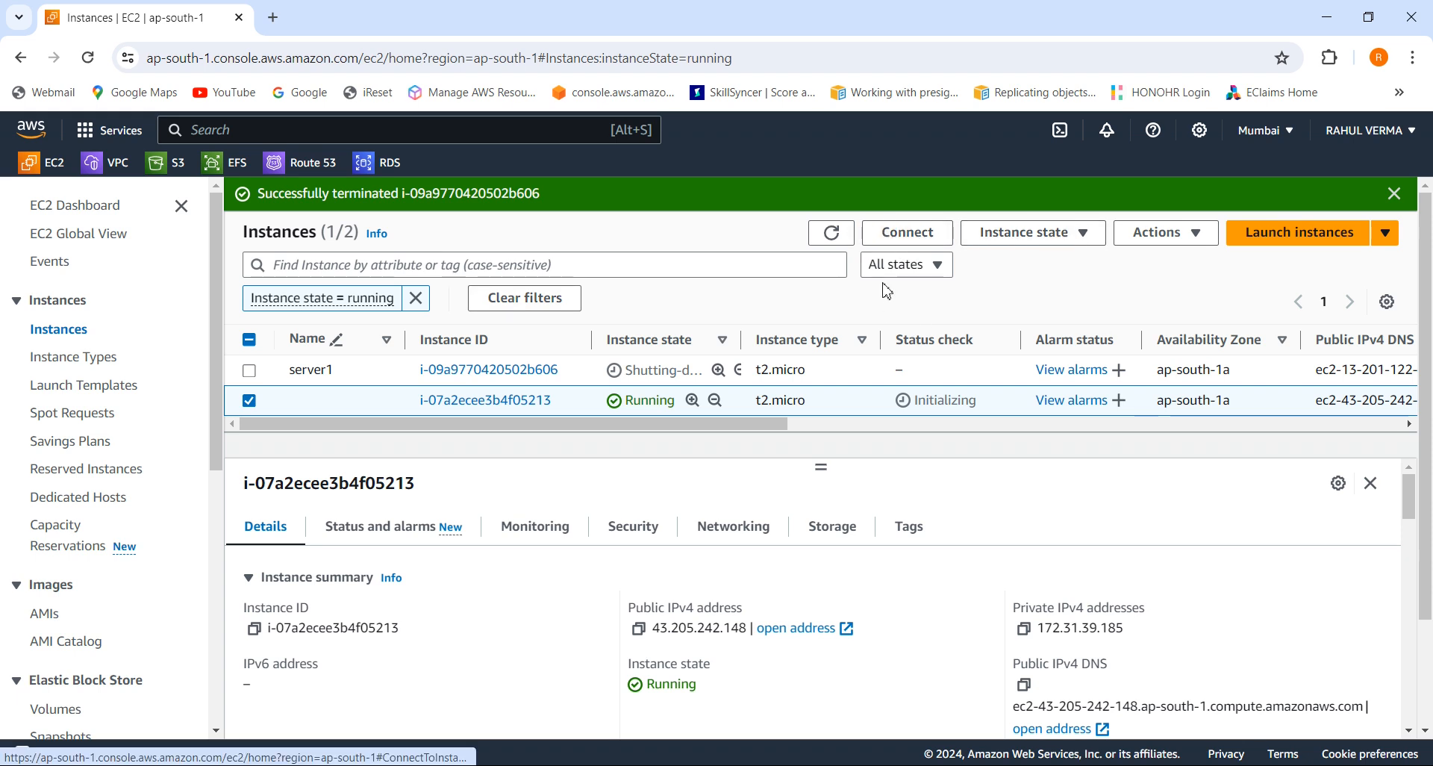
{"action": "left_click", "coordinate": [831, 233]}
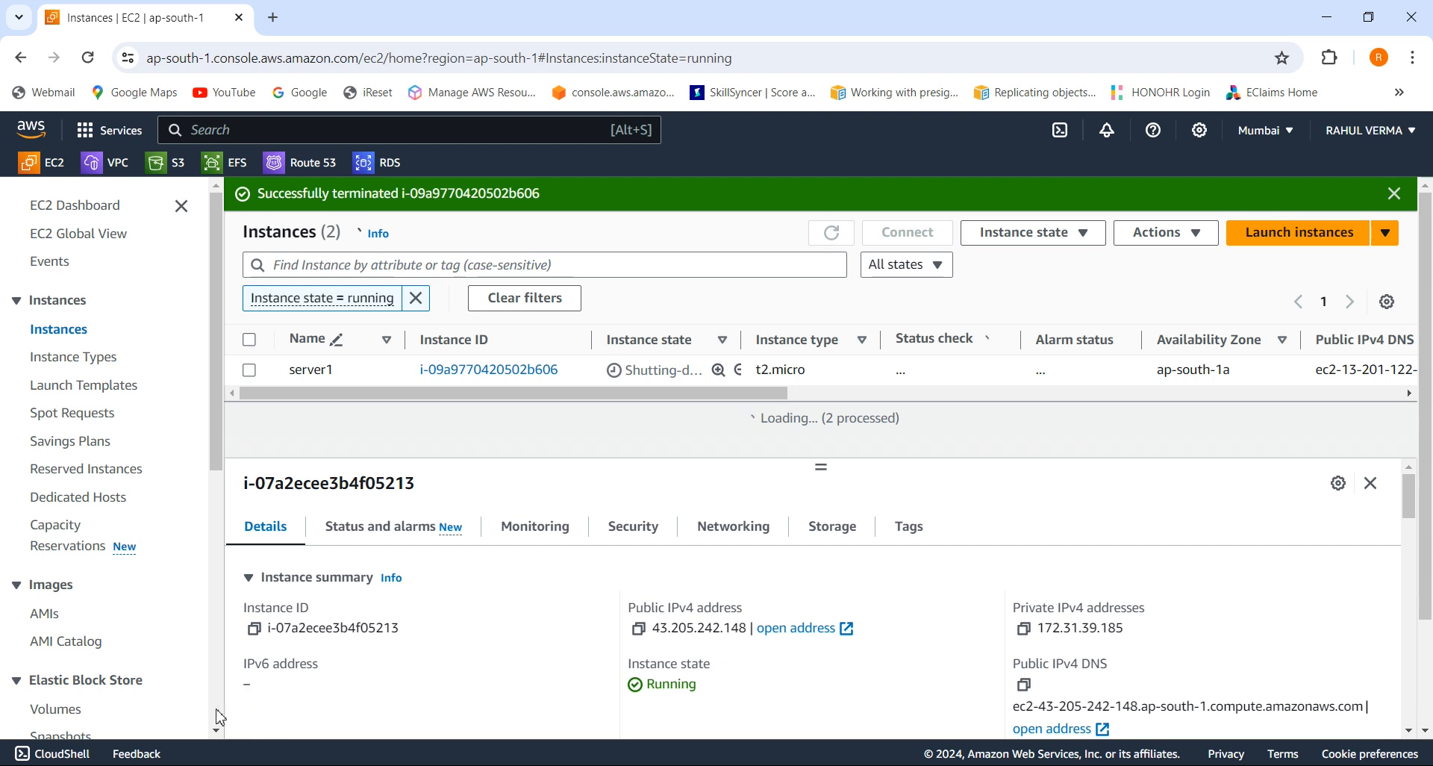
- Open the Auto Scaling group myasg and check its instances in the instance management view
{"action": "scroll", "coordinate": [220, 717], "scroll_direction": "down", "scroll_amount": 5}
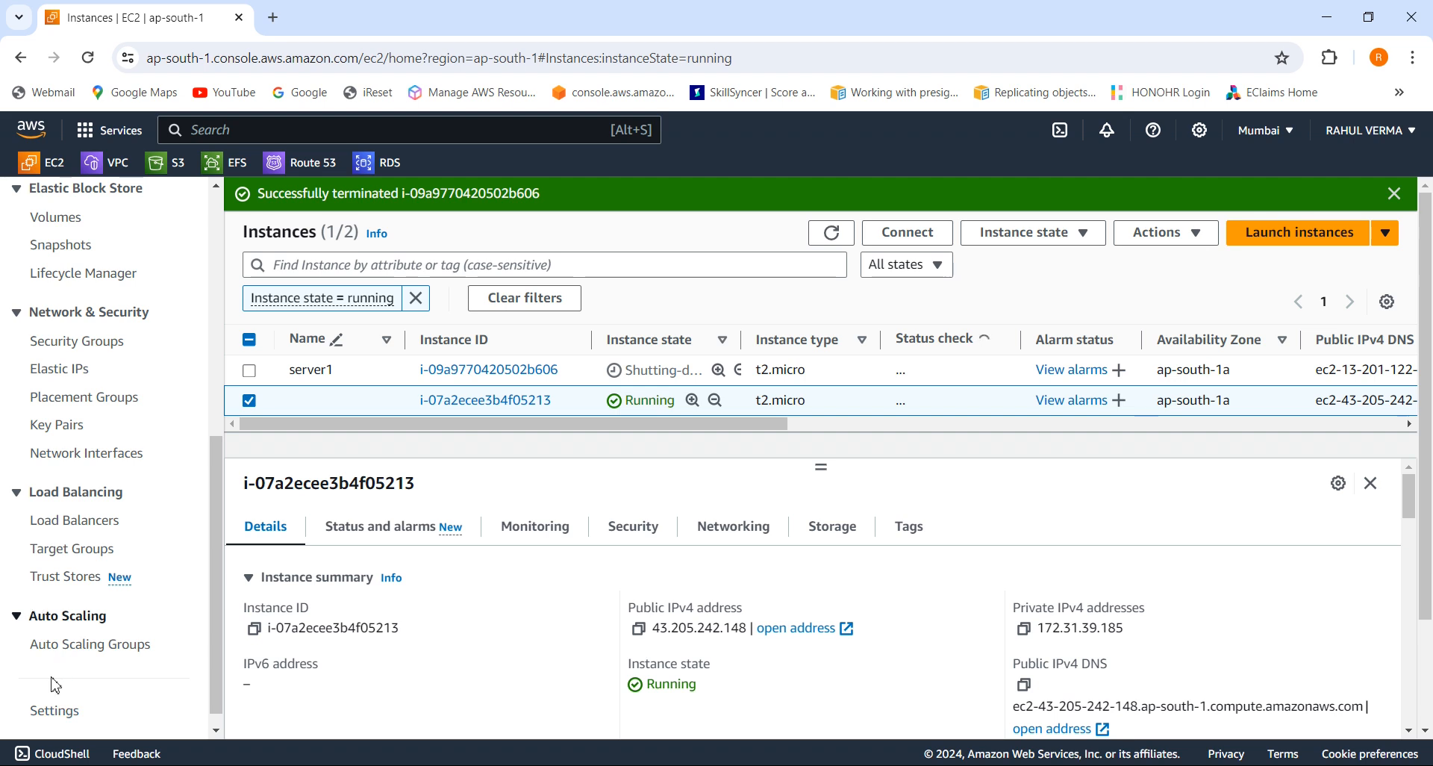
{"action": "left_click", "coordinate": [102, 648]}
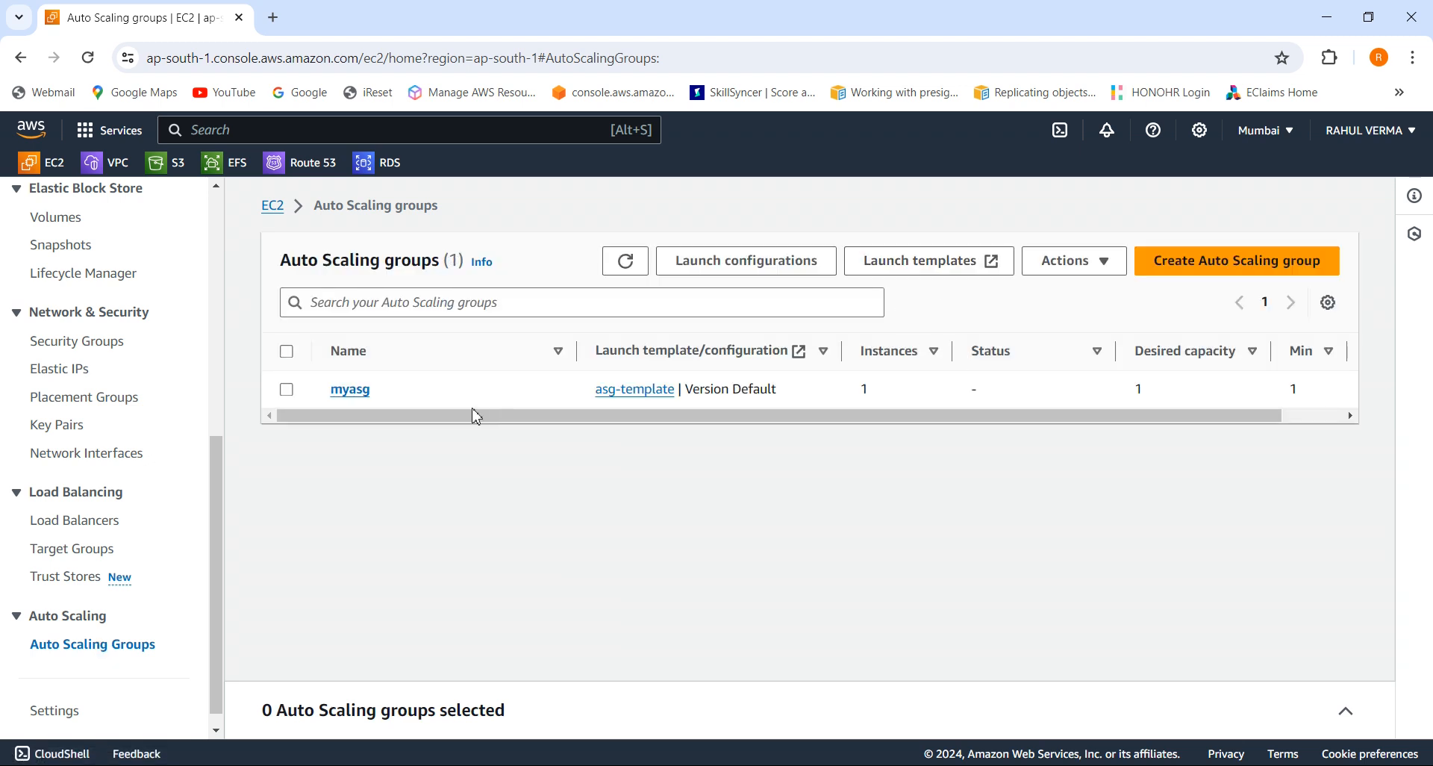
{"action": "left_click", "coordinate": [351, 391]}
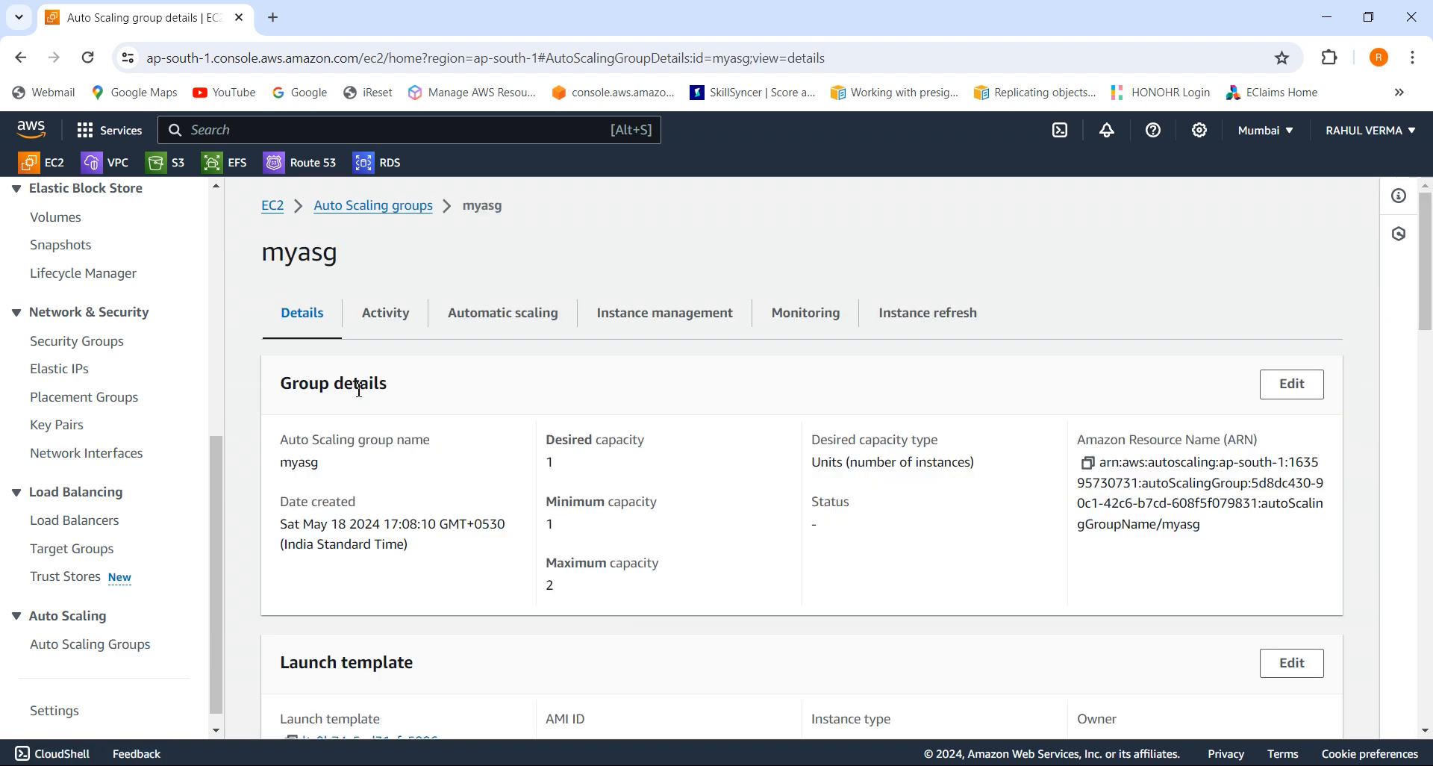
{"action": "left_click", "coordinate": [709, 324]}
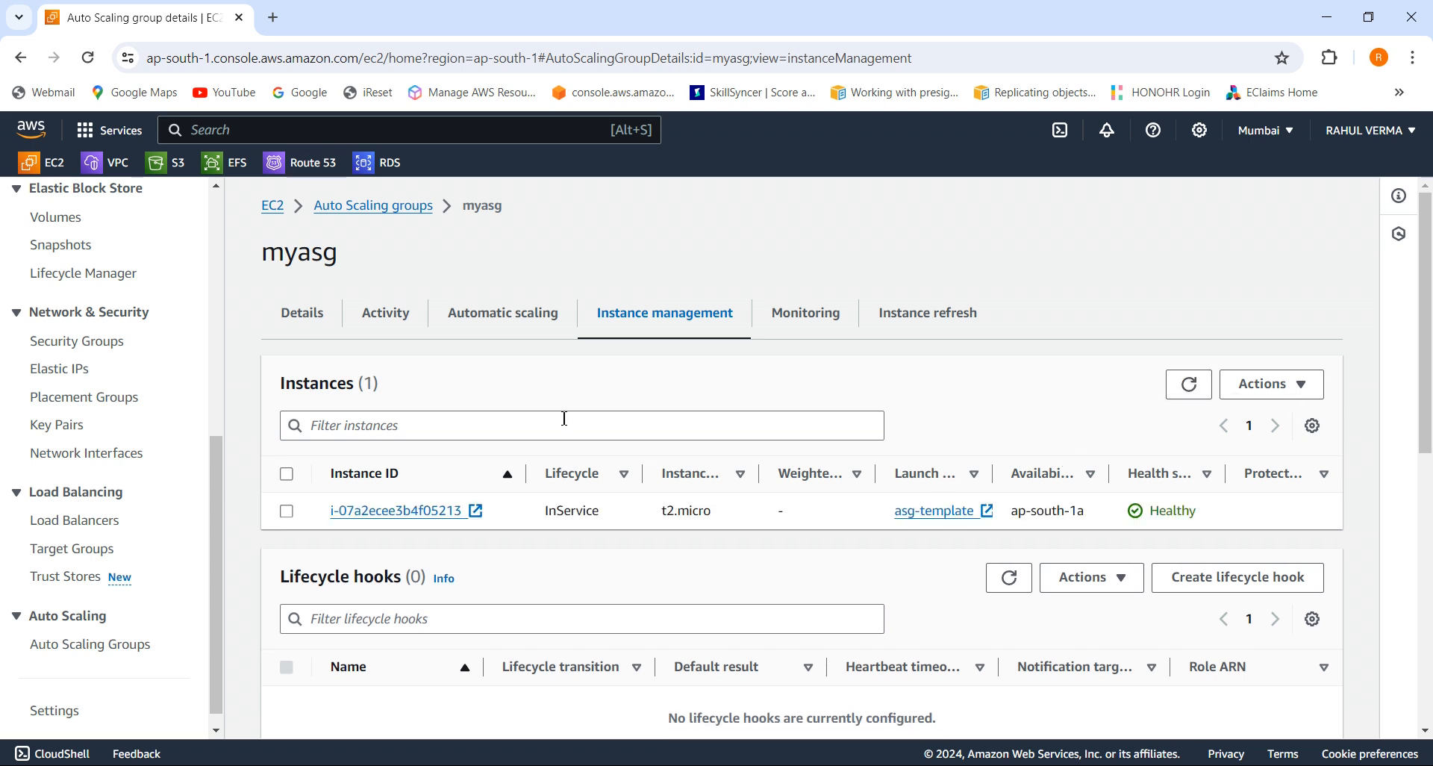
- Review myasg's automatic scaling policies, activity and group details
{"action": "left_click", "coordinate": [503, 323]}
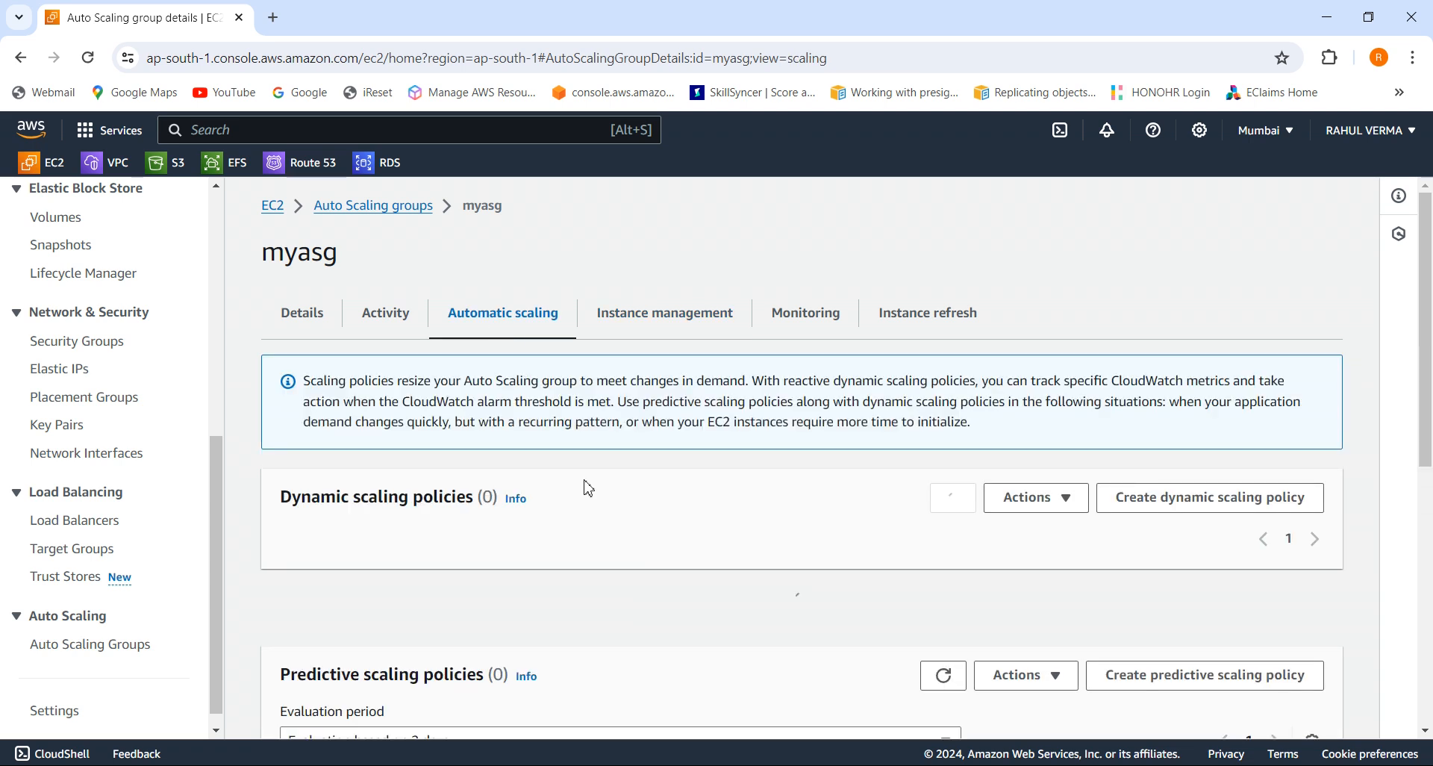
{"action": "scroll", "coordinate": [1430, 394], "scroll_direction": "down", "scroll_amount": 7}
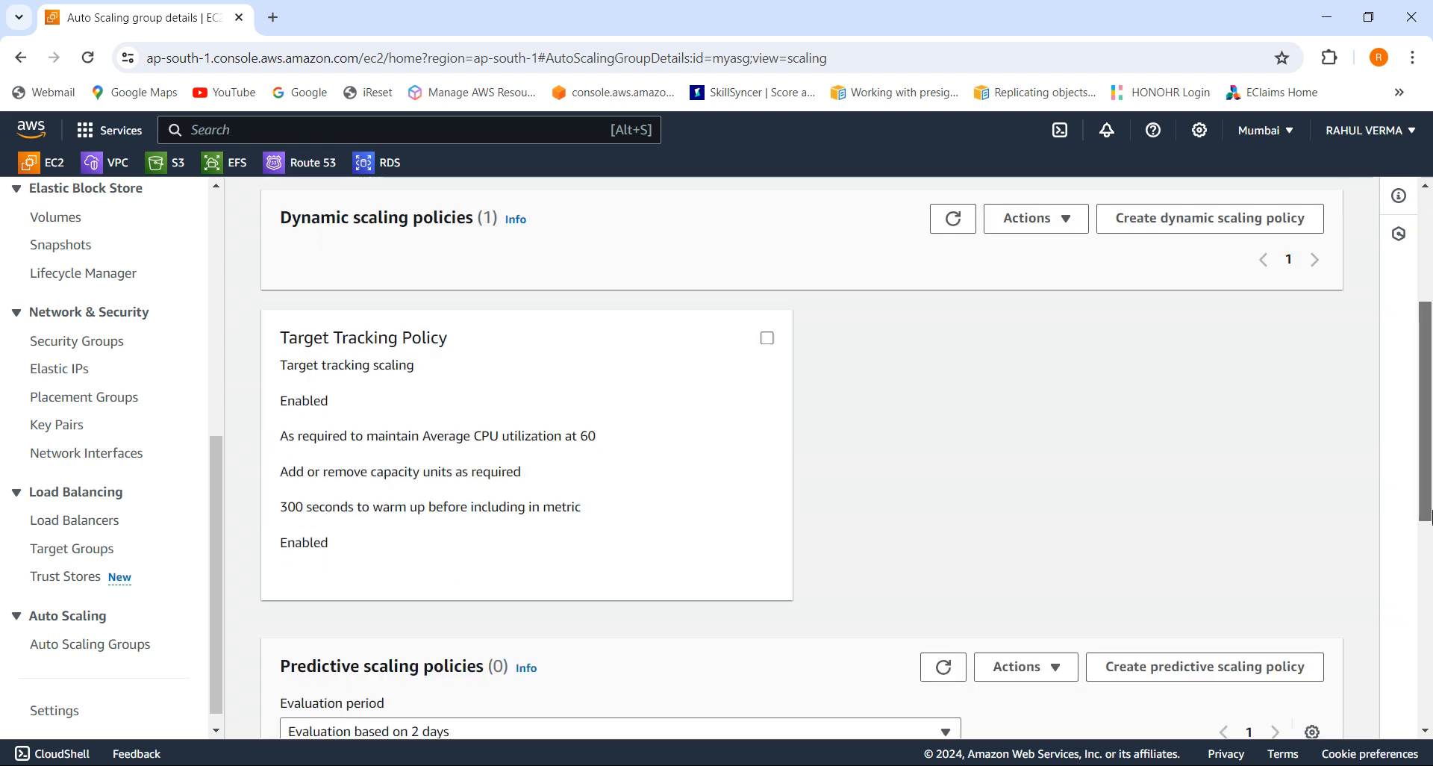
{"action": "scroll", "coordinate": [1426, 388], "scroll_direction": "up", "scroll_amount": 6}
{"action": "scroll", "coordinate": [1426, 388], "scroll_direction": "up", "scroll_amount": 1}
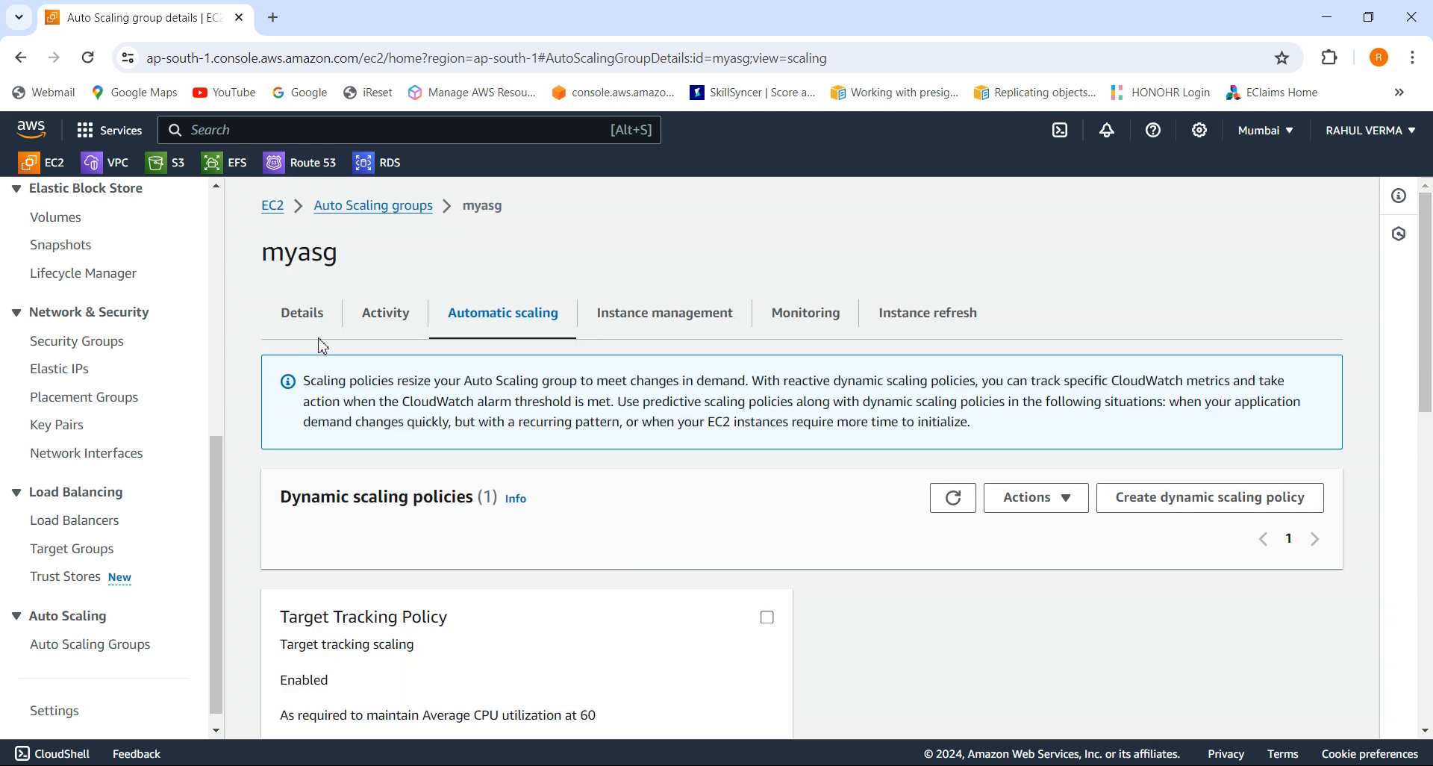
{"action": "left_click", "coordinate": [388, 317]}
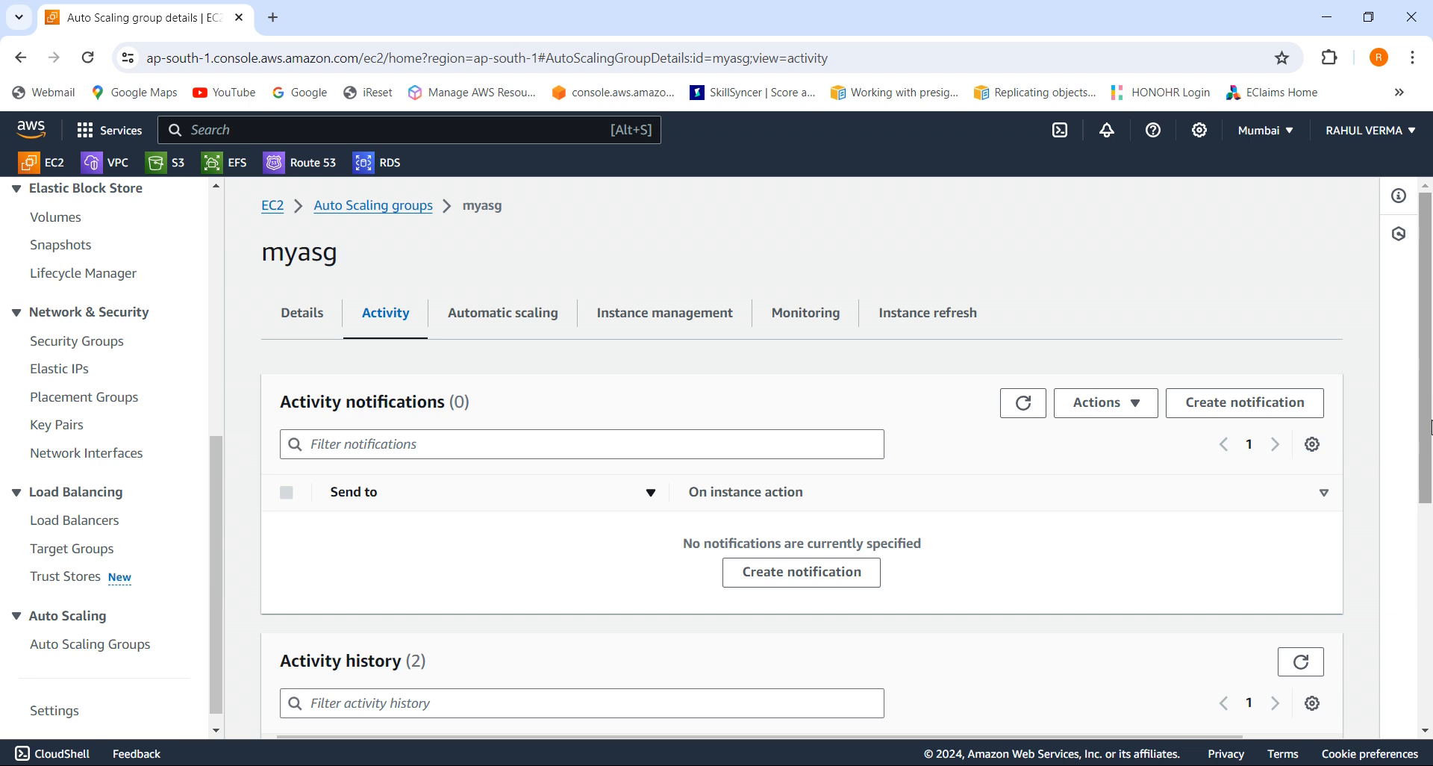
{"action": "left_click_drag", "start_coordinate": [1429, 410], "coordinate": [1429, 345]}
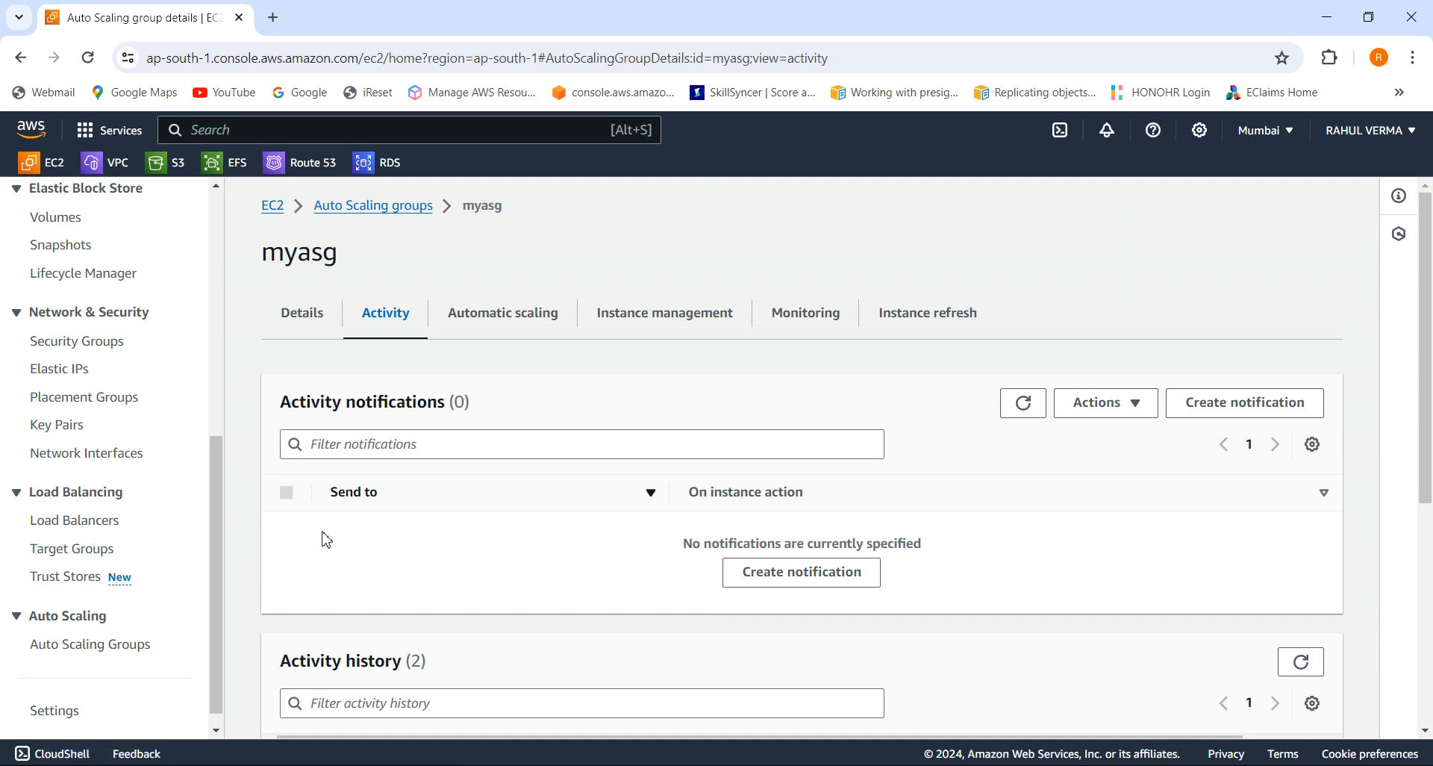
{"action": "left_click", "coordinate": [306, 340]}
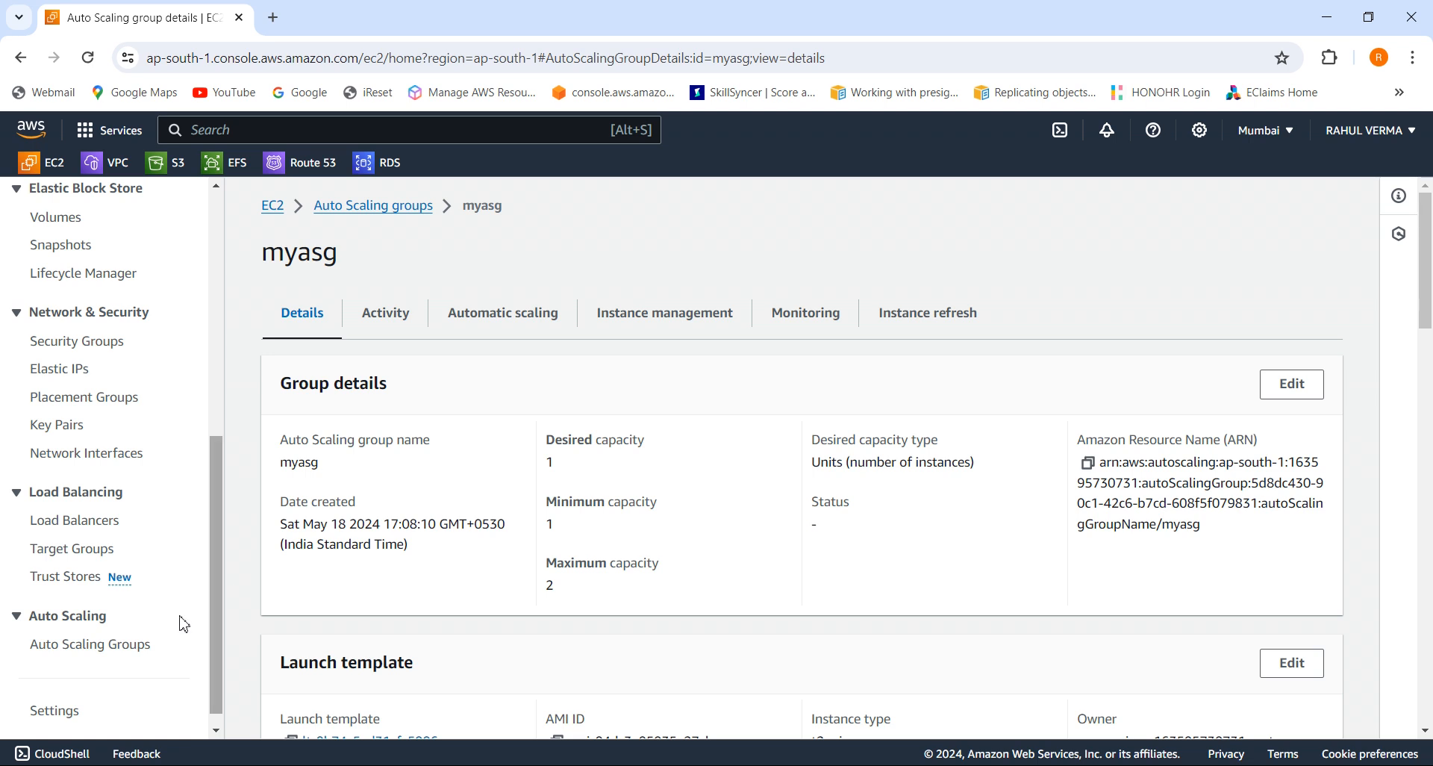
- Select the load balancer myapplb1 and copy its DNS name from the details
{"action": "left_click", "coordinate": [112, 533]}
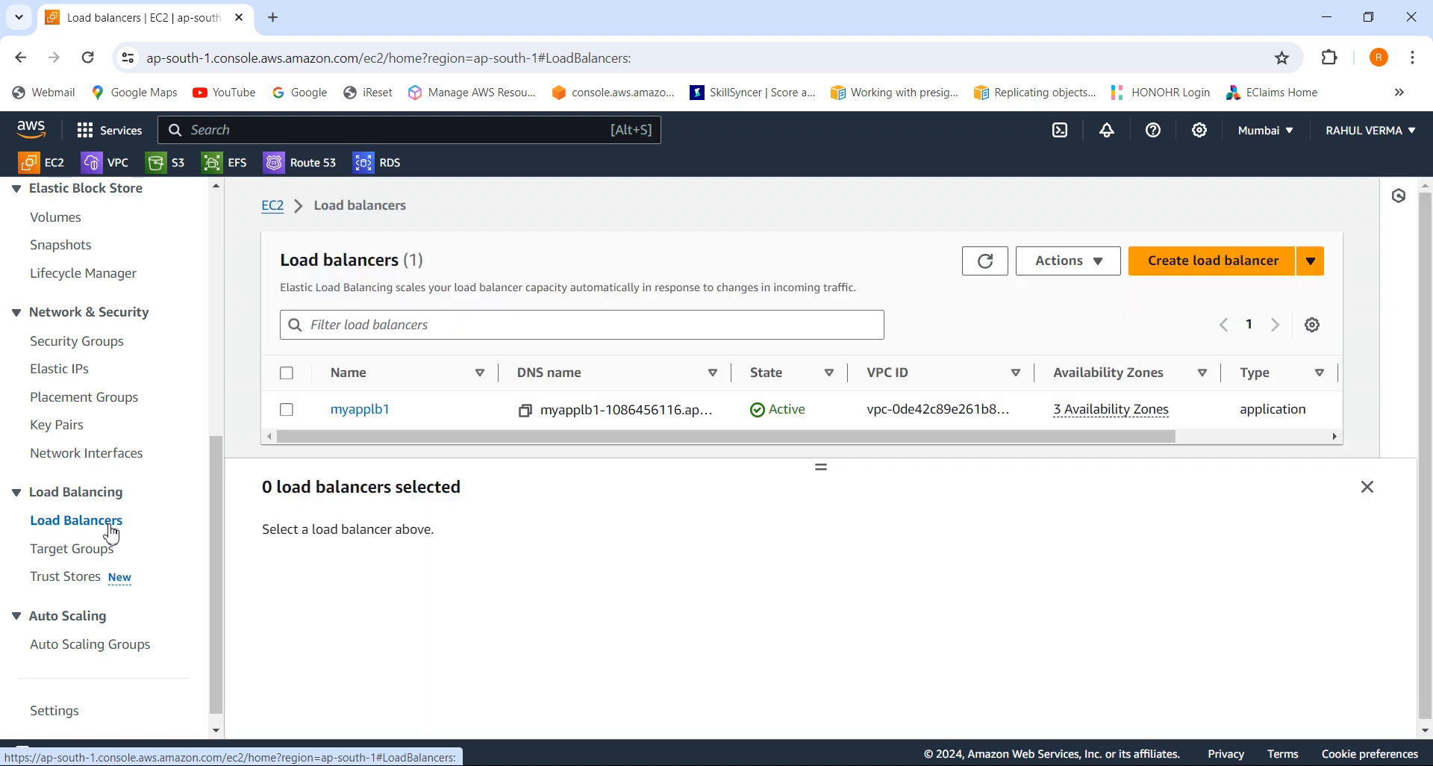
{"action": "left_click", "coordinate": [287, 410]}
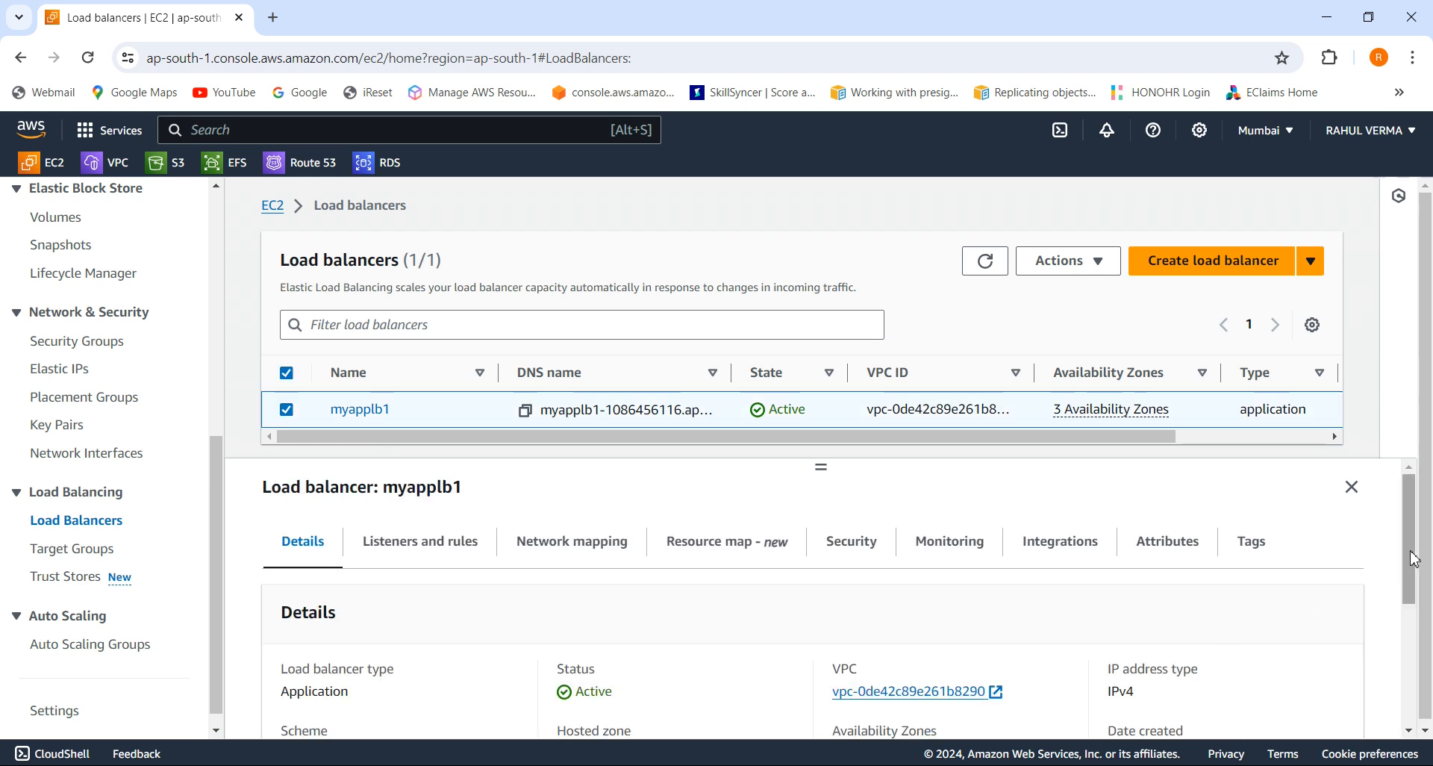
{"action": "left_click_drag", "start_coordinate": [1413, 559], "coordinate": [1413, 671]}
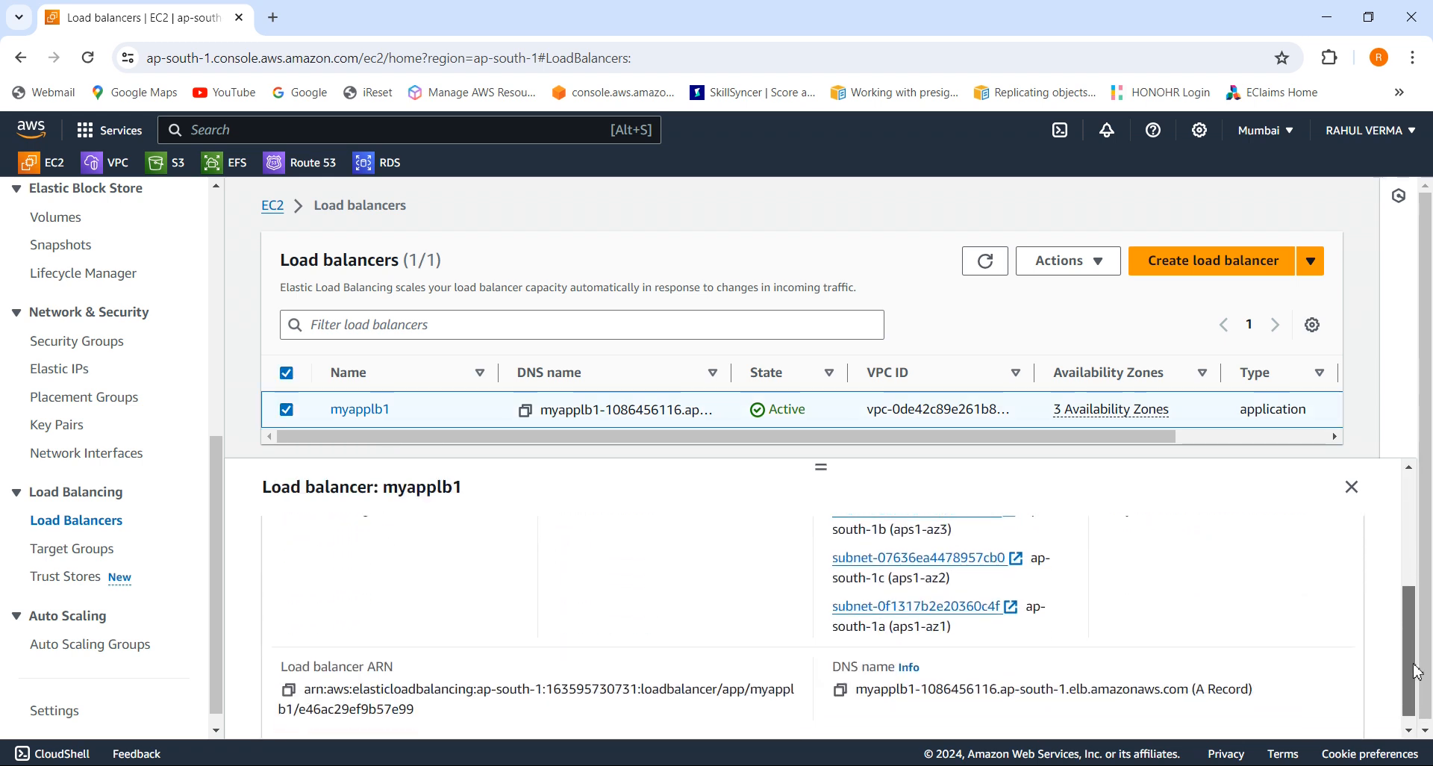
{"action": "left_click", "coordinate": [841, 690]}
- Load the copied load balancer DNS name in a new browser tab to test the website, and close that tab
{"action": "left_click", "coordinate": [273, 18]}
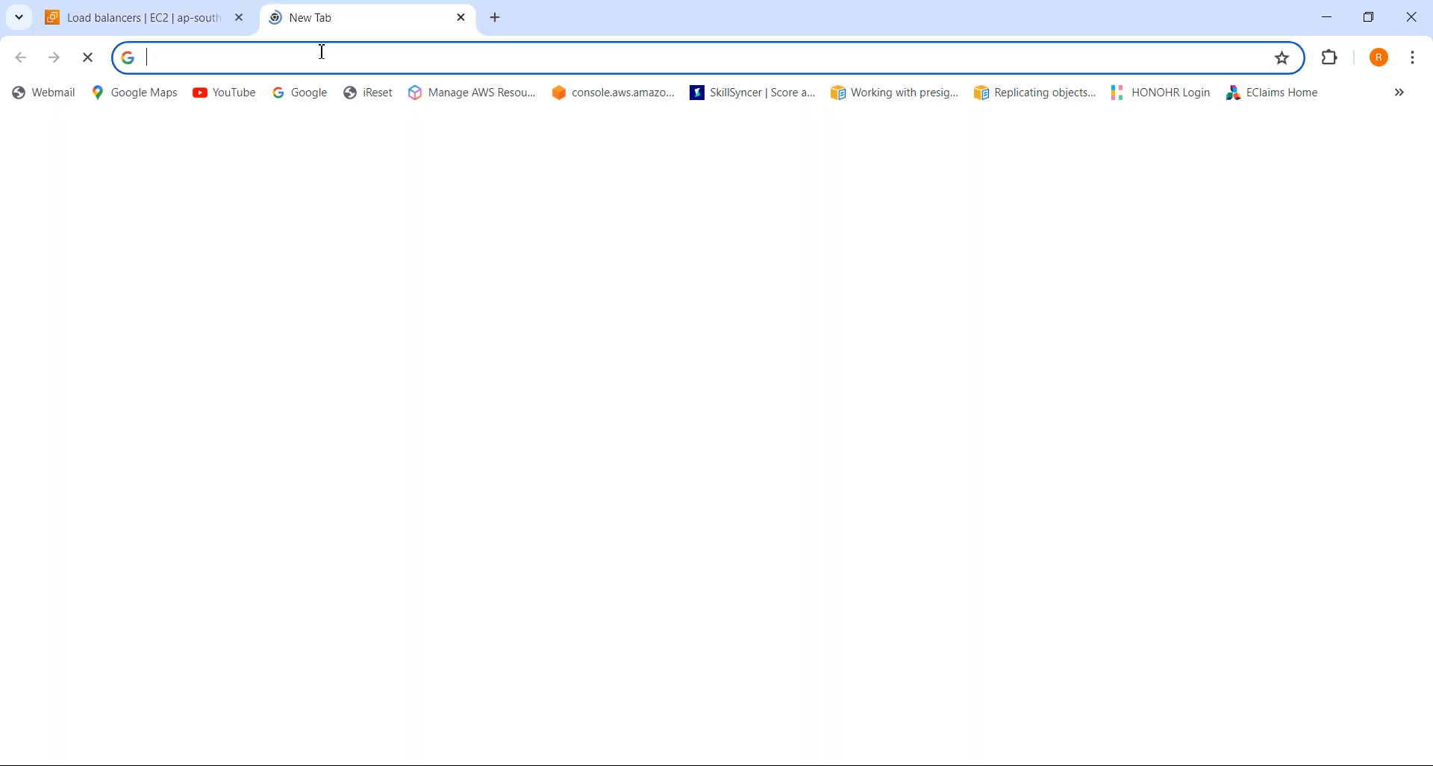
{"action": "key", "text": "ctrl+v"}
{"action": "key", "text": "Return"}
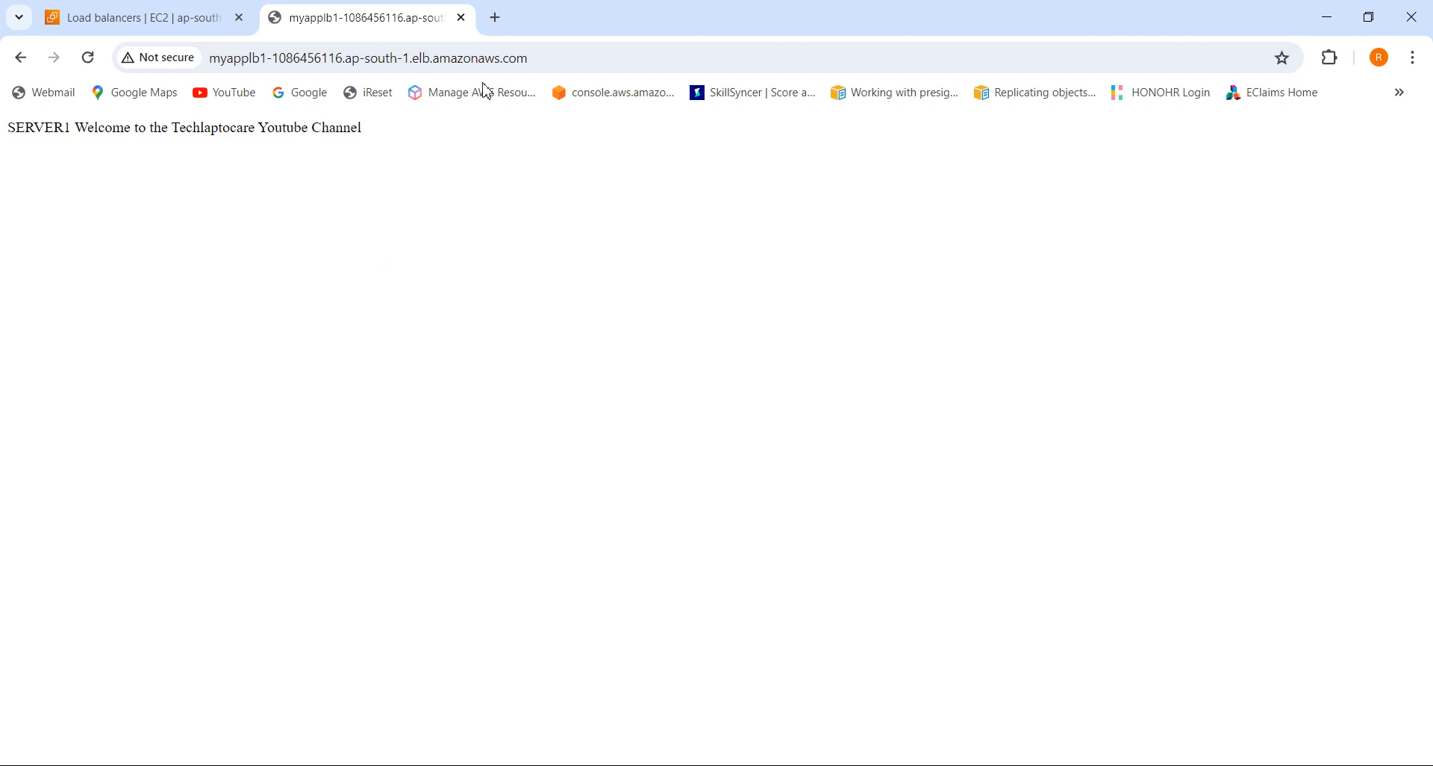
{"action": "left_click", "coordinate": [463, 17]}
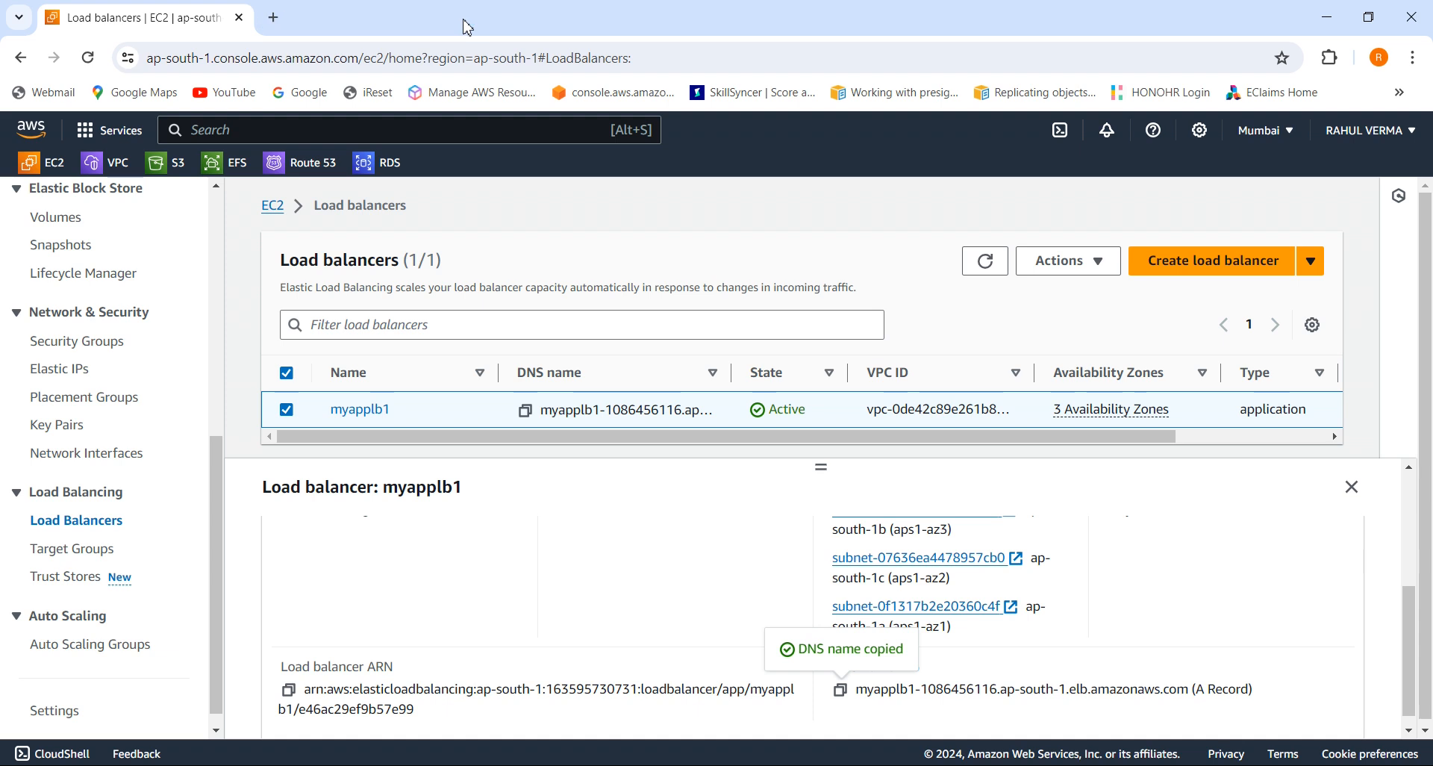
- Terminate the unnamed running instance launched by myasg, refresh the instances list and dismiss the success notification
{"action": "left_click_drag", "start_coordinate": [221, 480], "coordinate": [165, 189]}
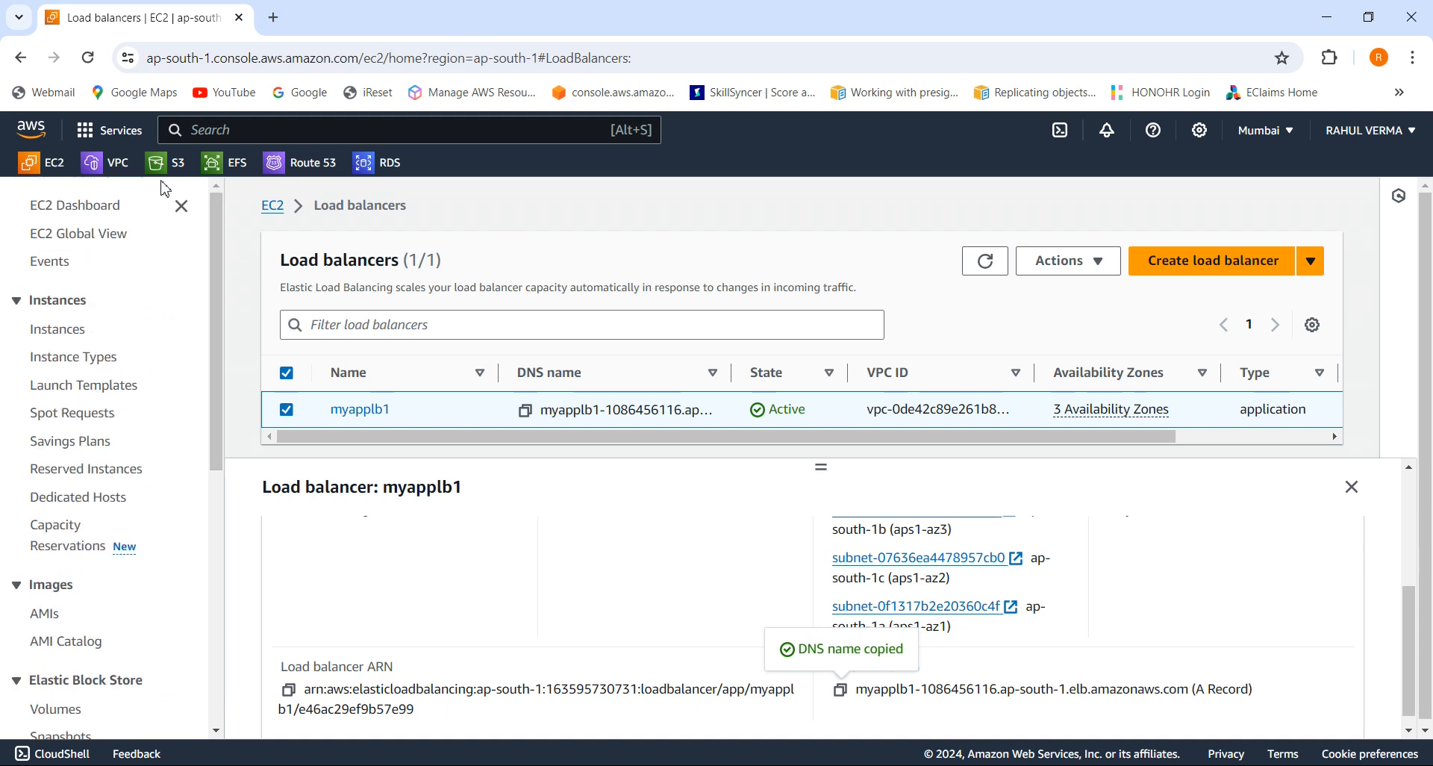
{"action": "left_click", "coordinate": [72, 340]}
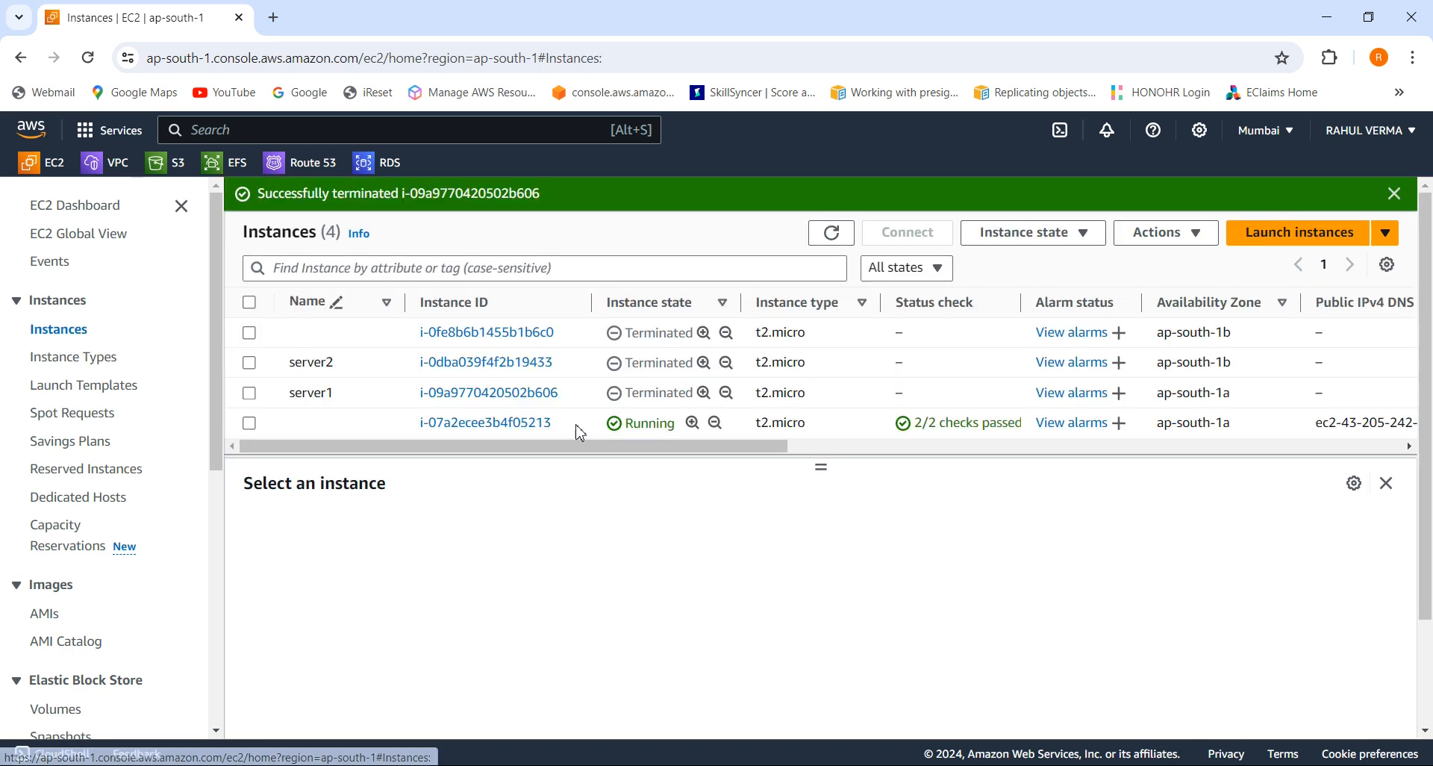
{"action": "left_click", "coordinate": [251, 424]}
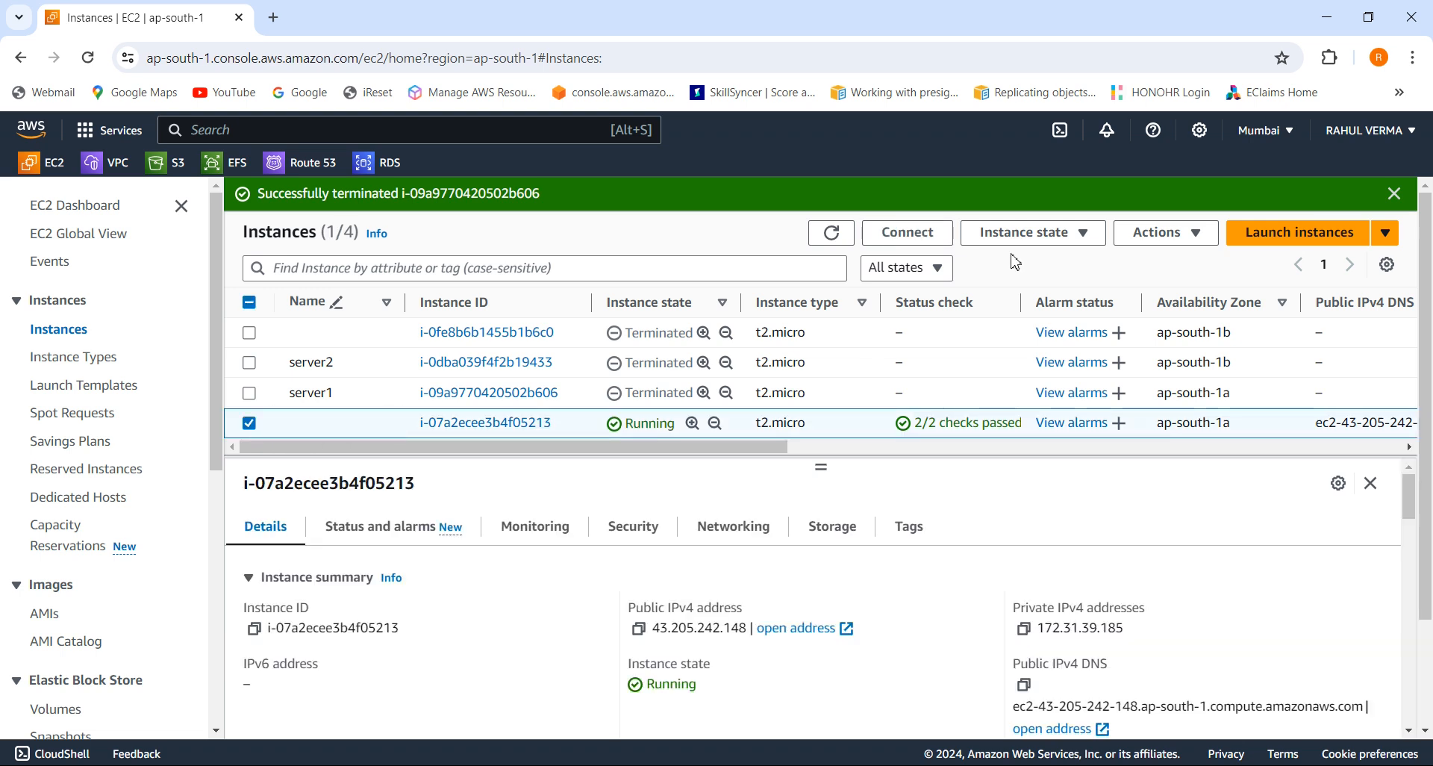
{"action": "left_click", "coordinate": [1040, 236]}
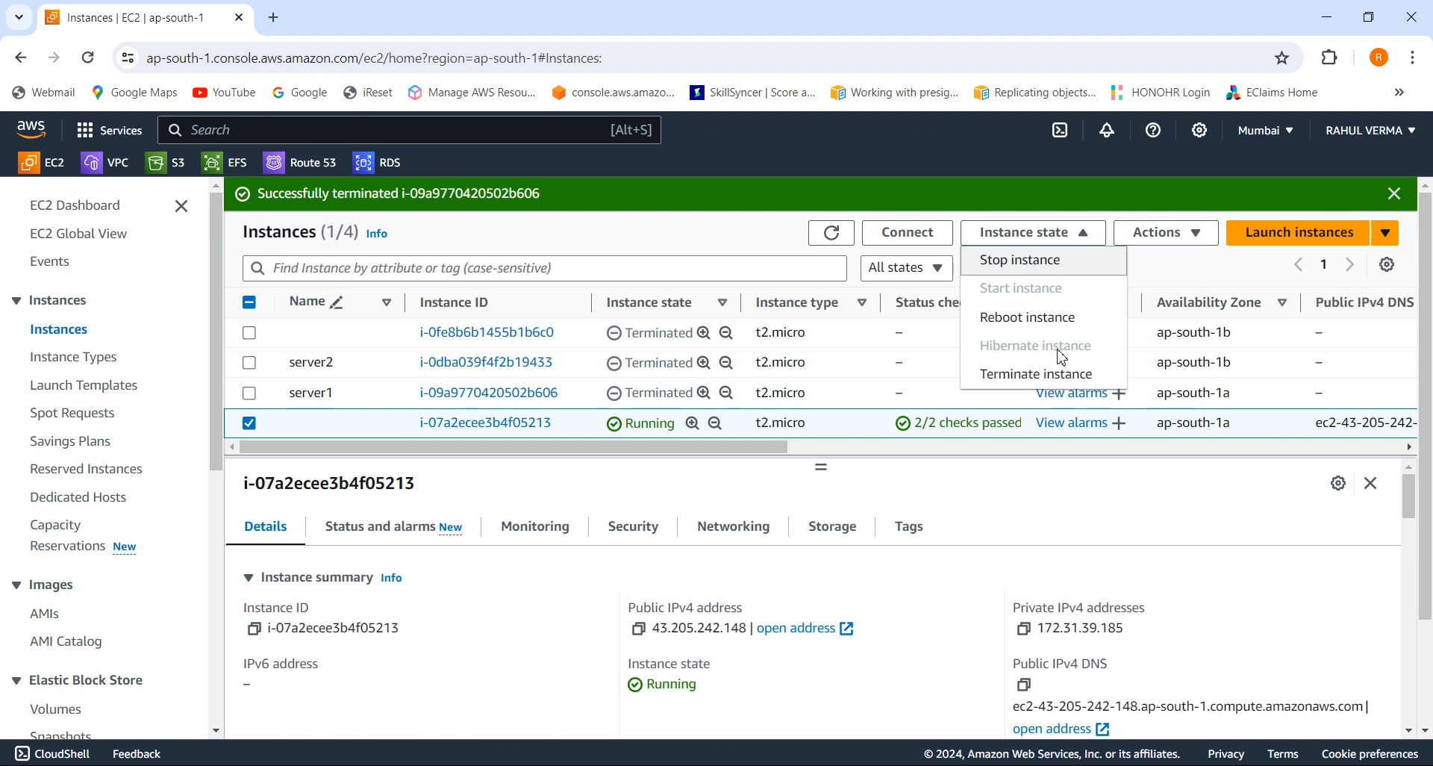
{"action": "left_click", "coordinate": [1036, 374]}
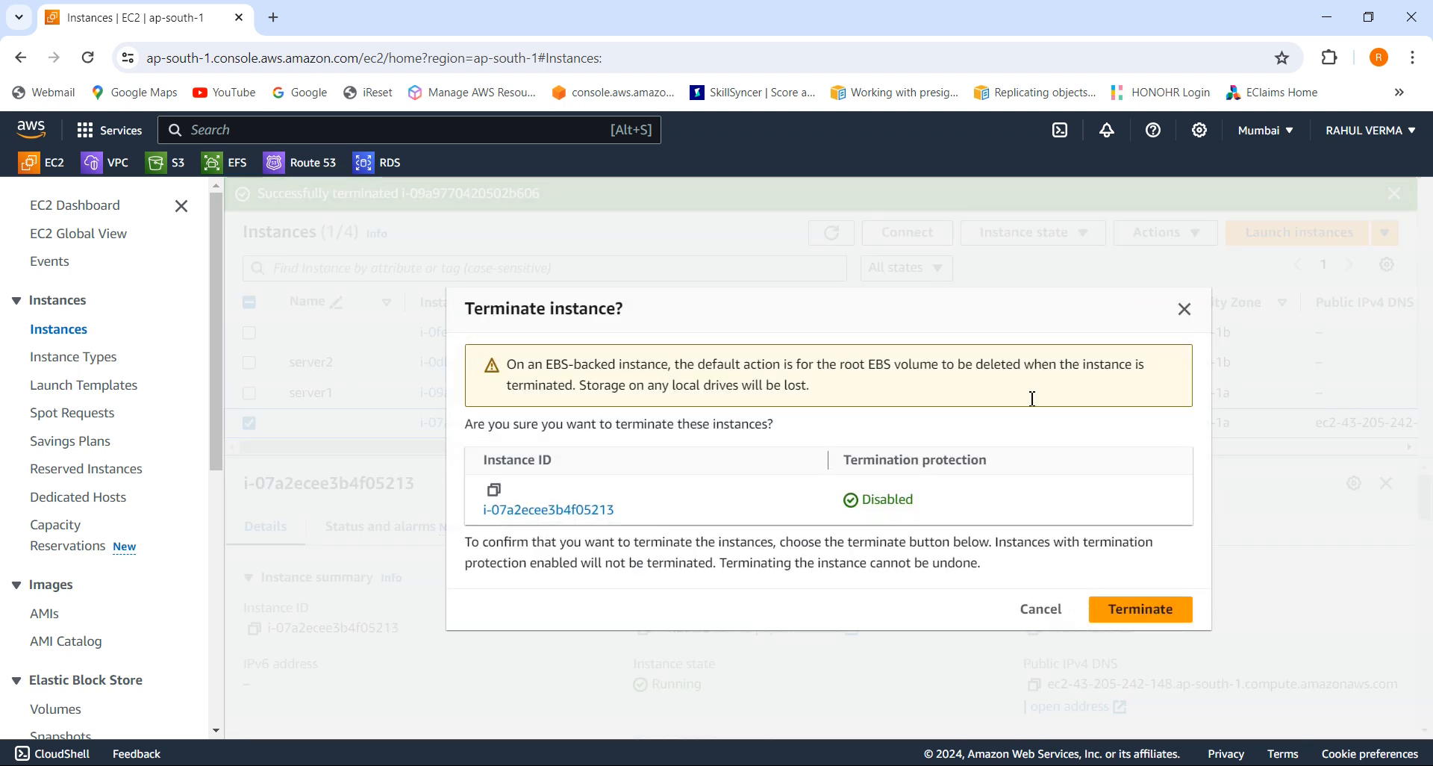
{"action": "left_click", "coordinate": [1135, 615]}
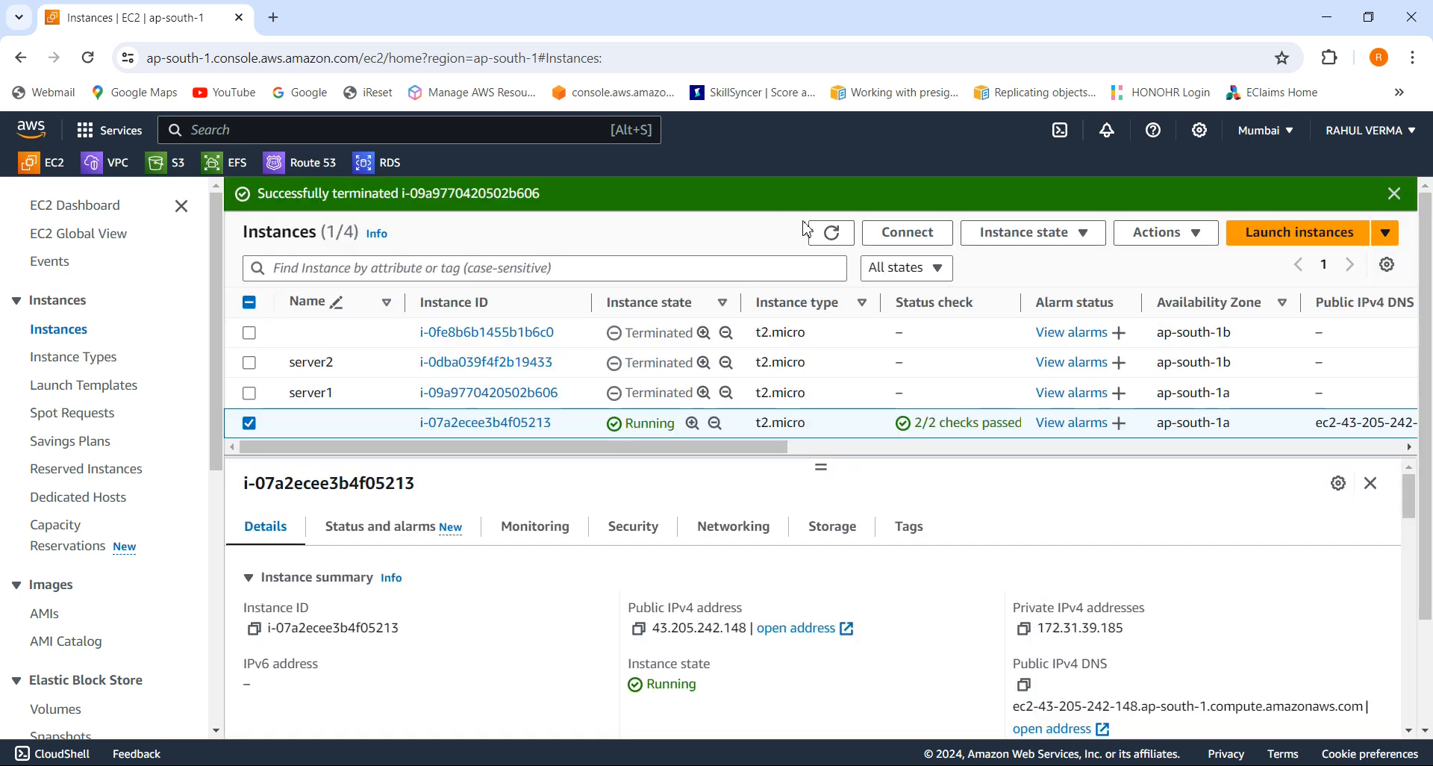
{"action": "left_click", "coordinate": [834, 235]}
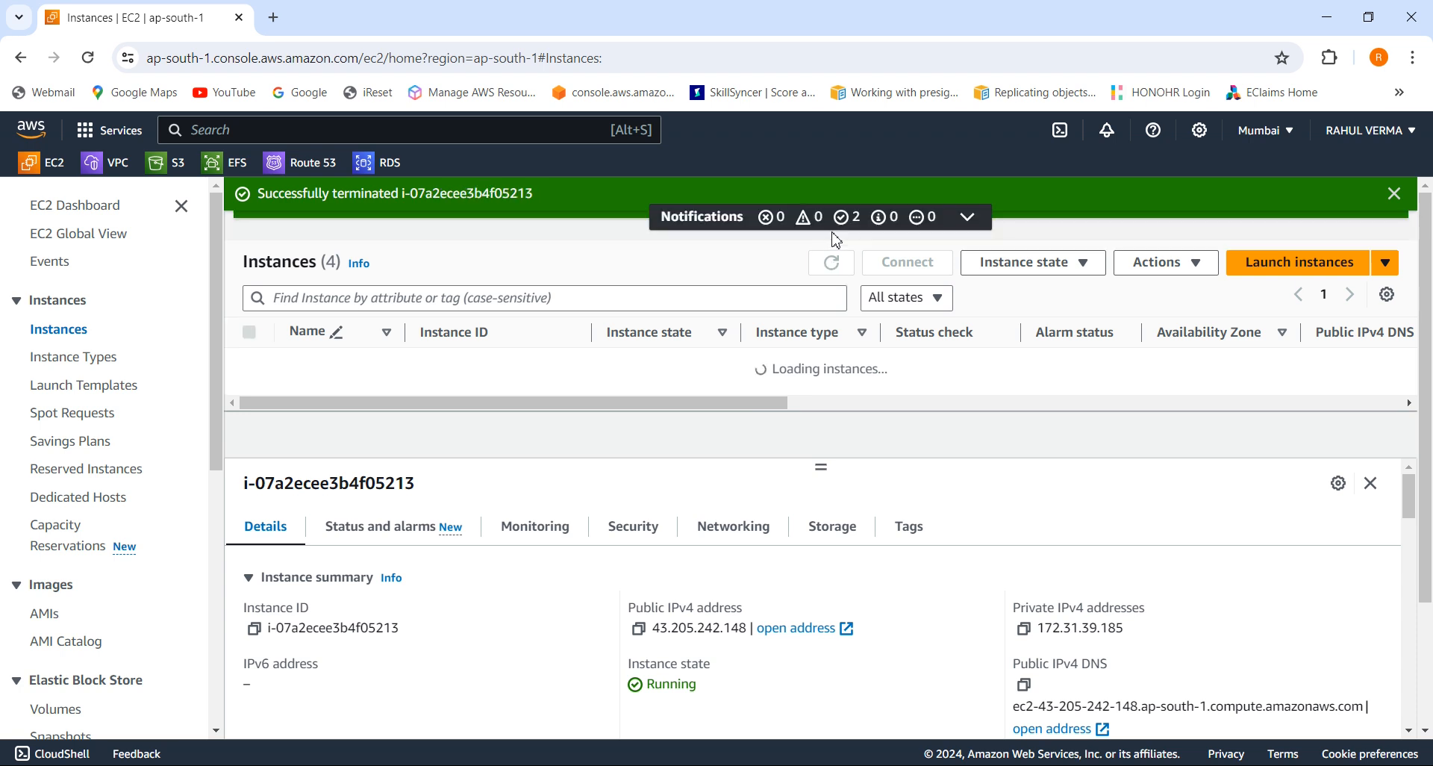
{"action": "left_click", "coordinate": [1399, 196]}
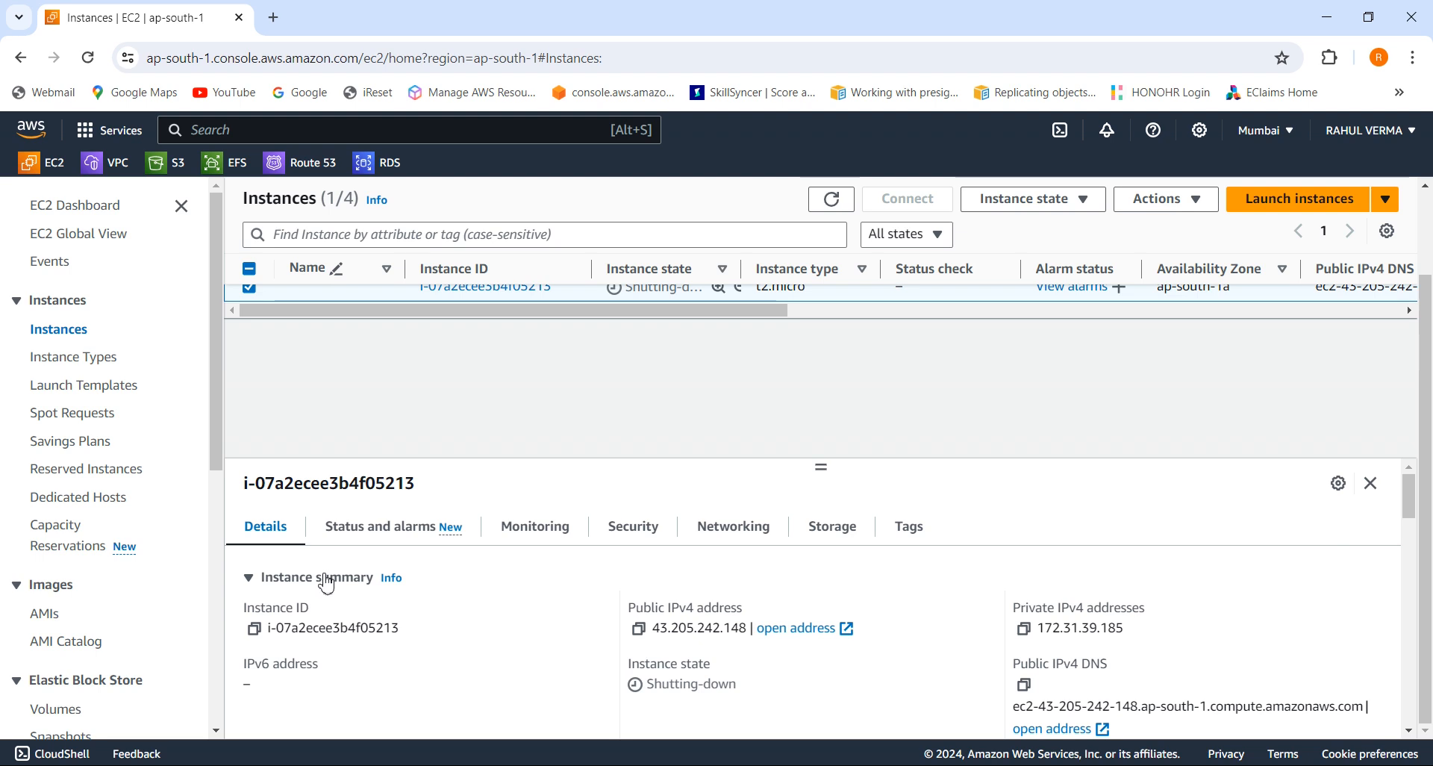
- Refresh the Auto Scaling groups list and open the details of myasg
{"action": "left_click_drag", "start_coordinate": [213, 455], "coordinate": [246, 721]}
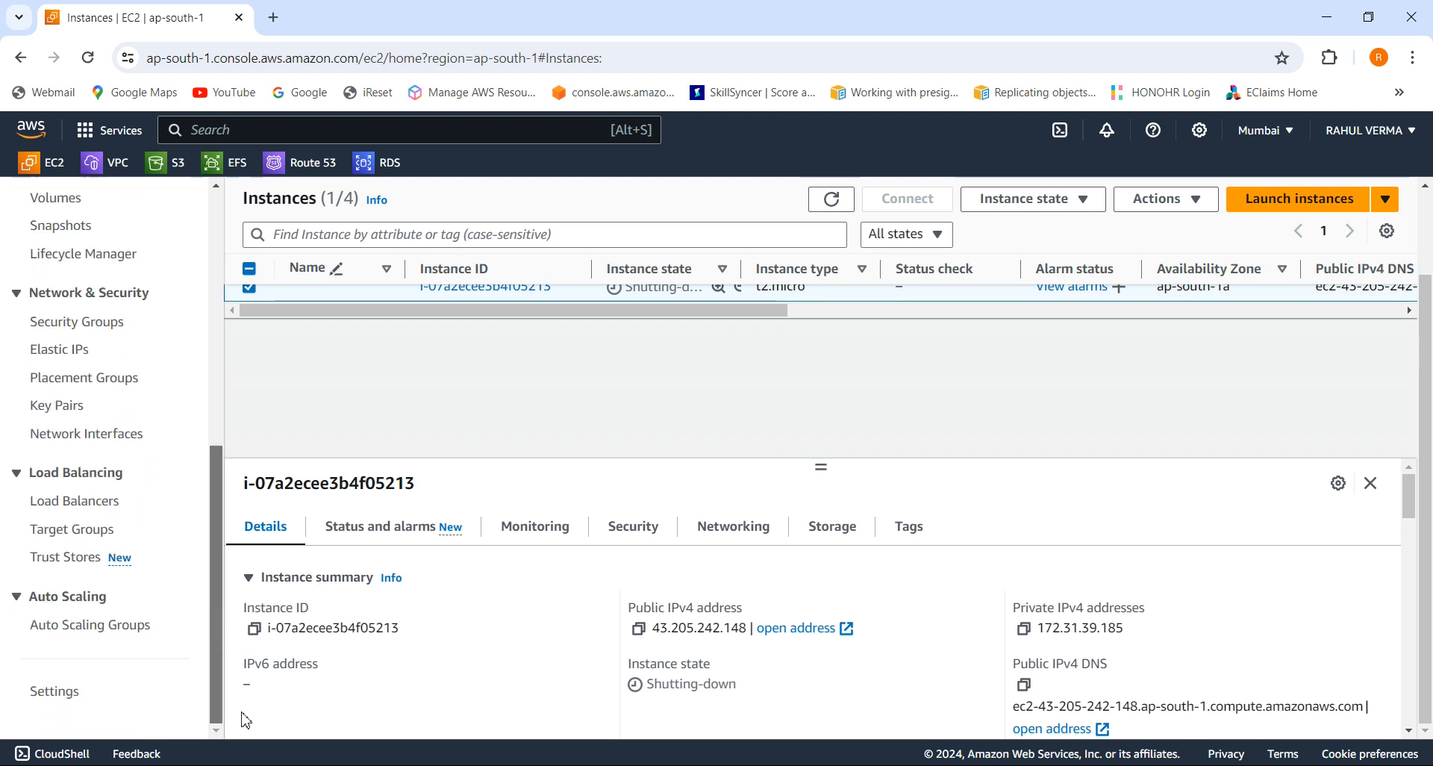
{"action": "left_click", "coordinate": [130, 629]}
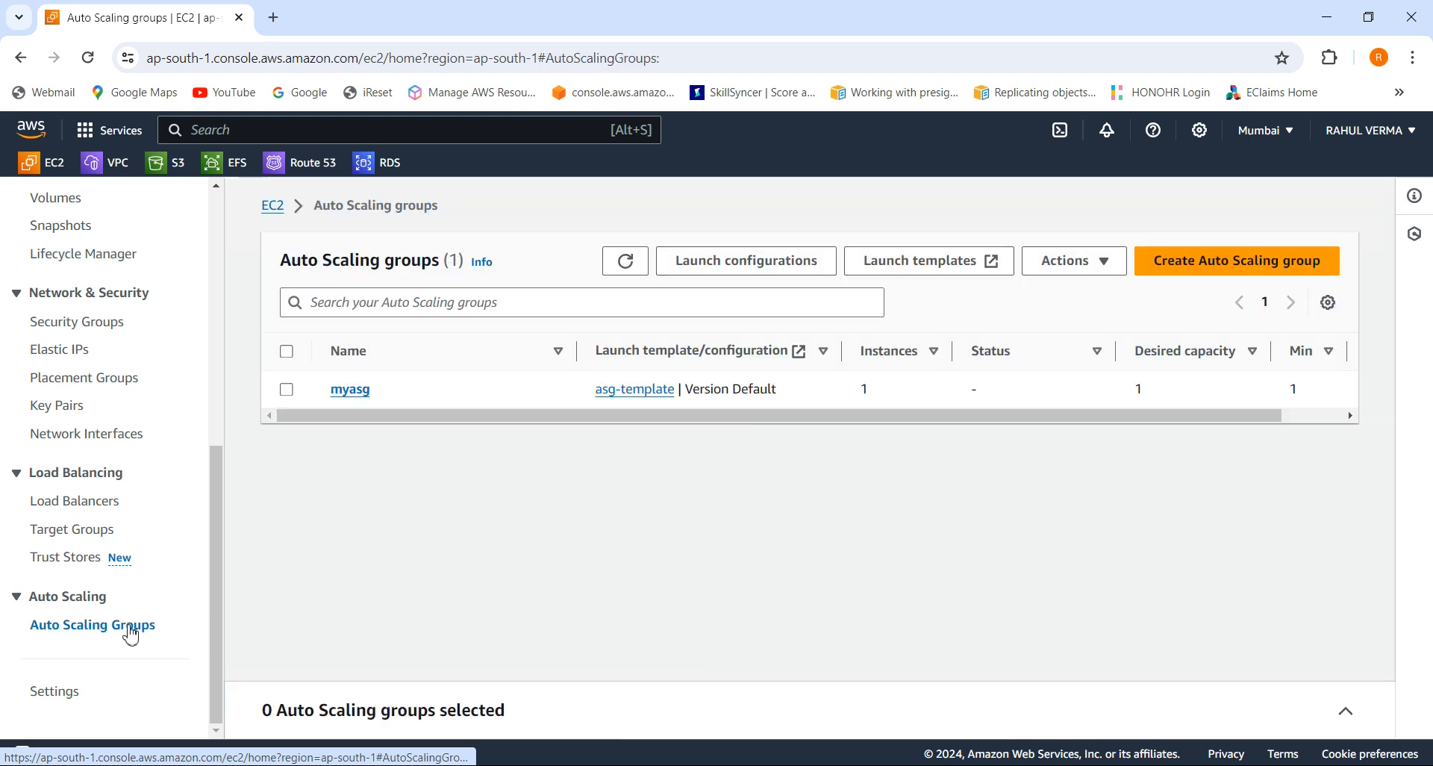
{"action": "left_click", "coordinate": [638, 266]}
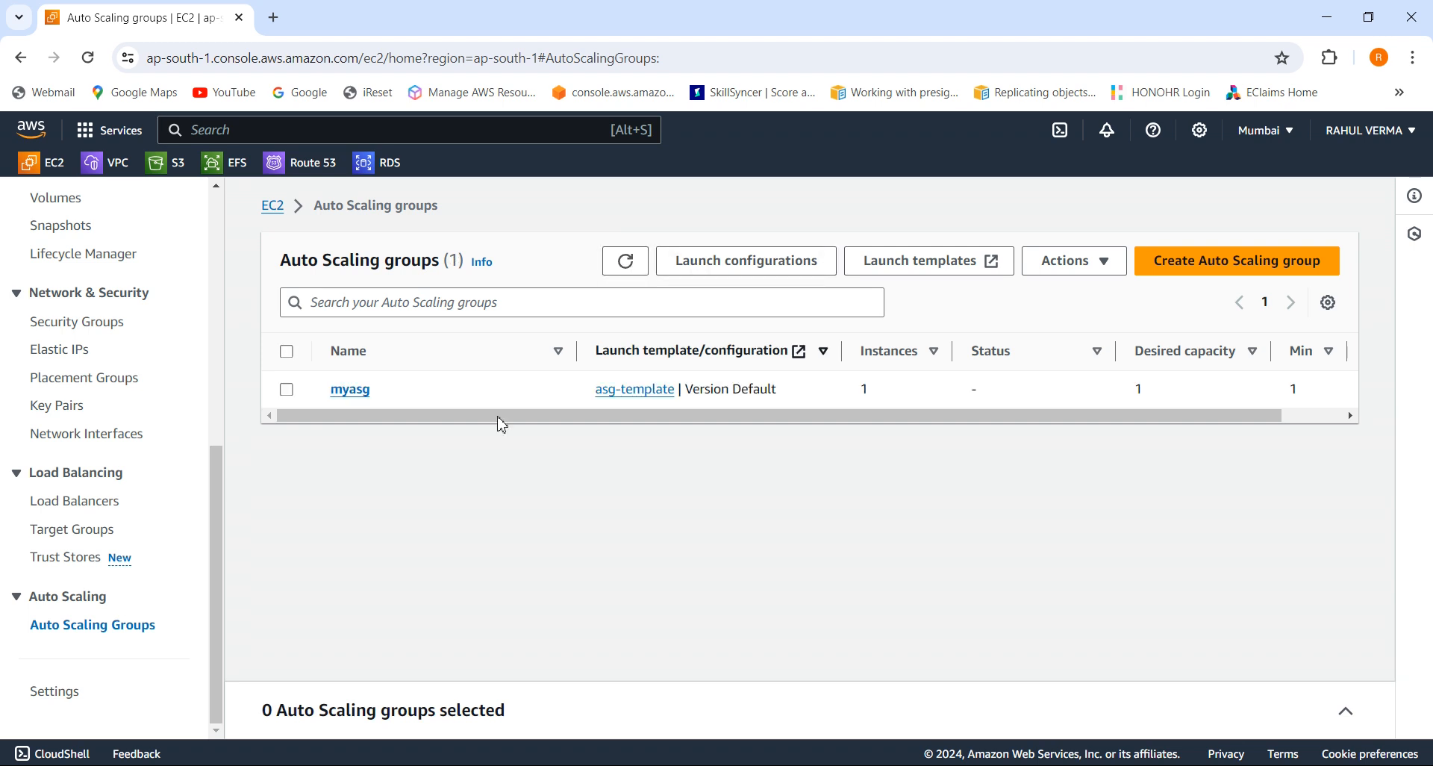
{"action": "left_click", "coordinate": [363, 394]}
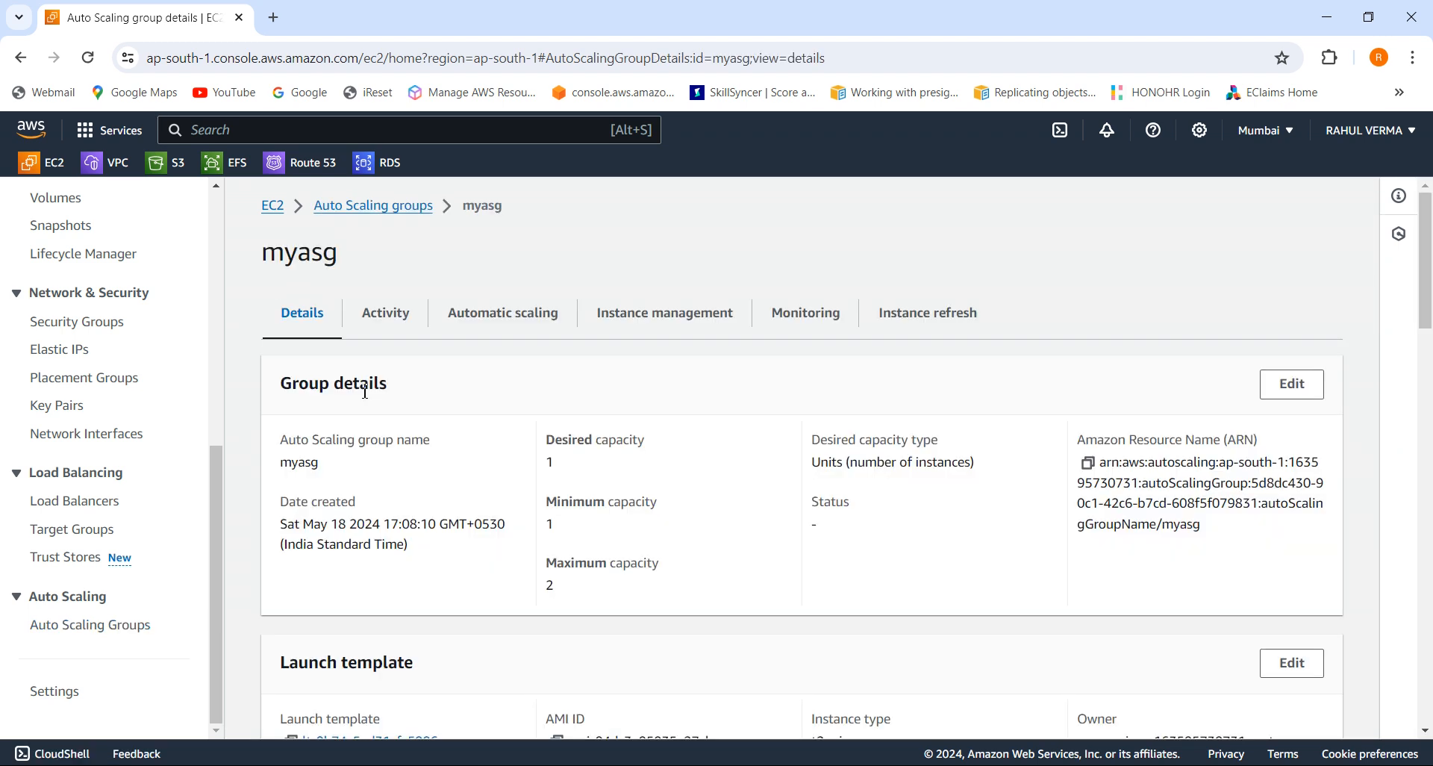
- Refresh the list of instances managed by myasg and view the setup page for starting an instance refresh
{"action": "left_click", "coordinate": [709, 326]}
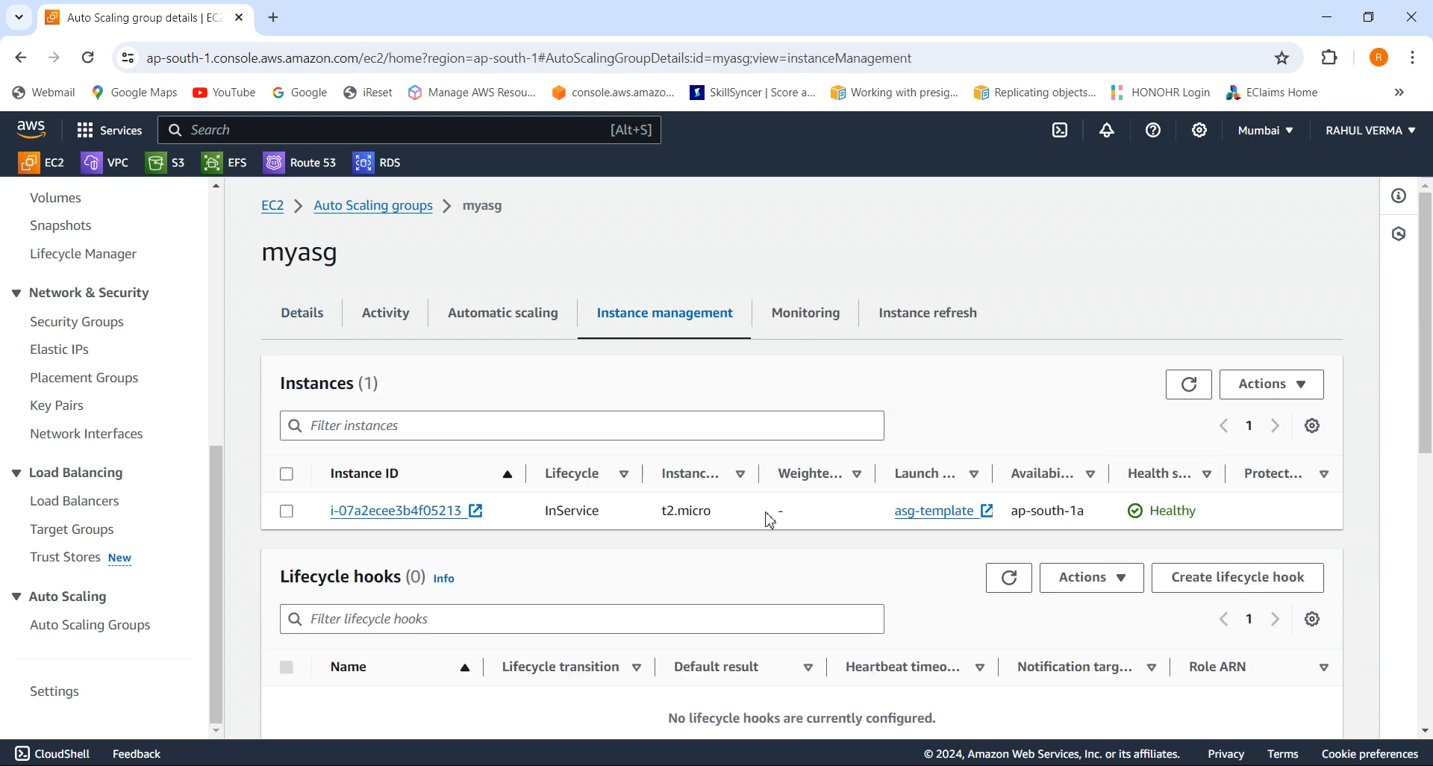
{"action": "left_click", "coordinate": [1192, 387]}
{"action": "left_click", "coordinate": [959, 312]}
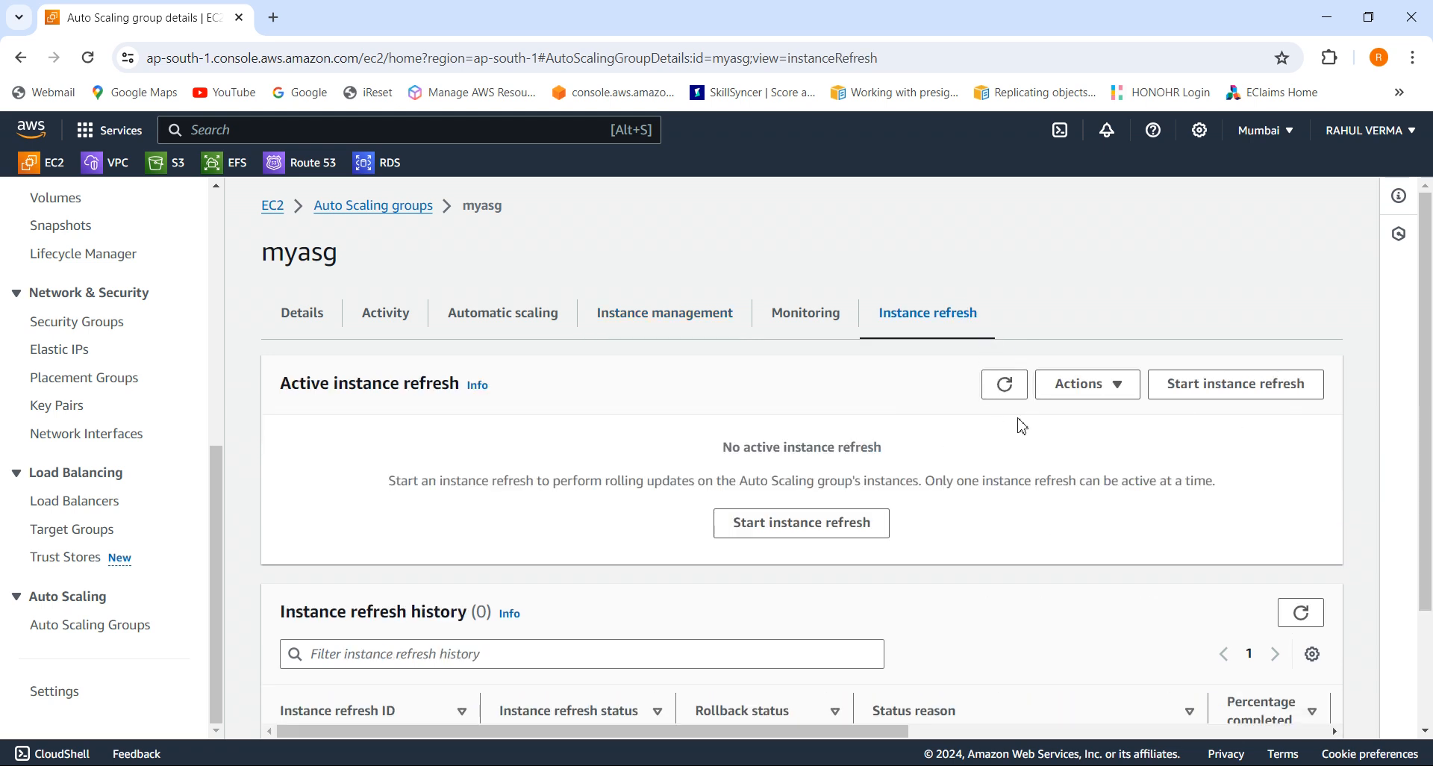
{"action": "left_click", "coordinate": [1211, 385]}
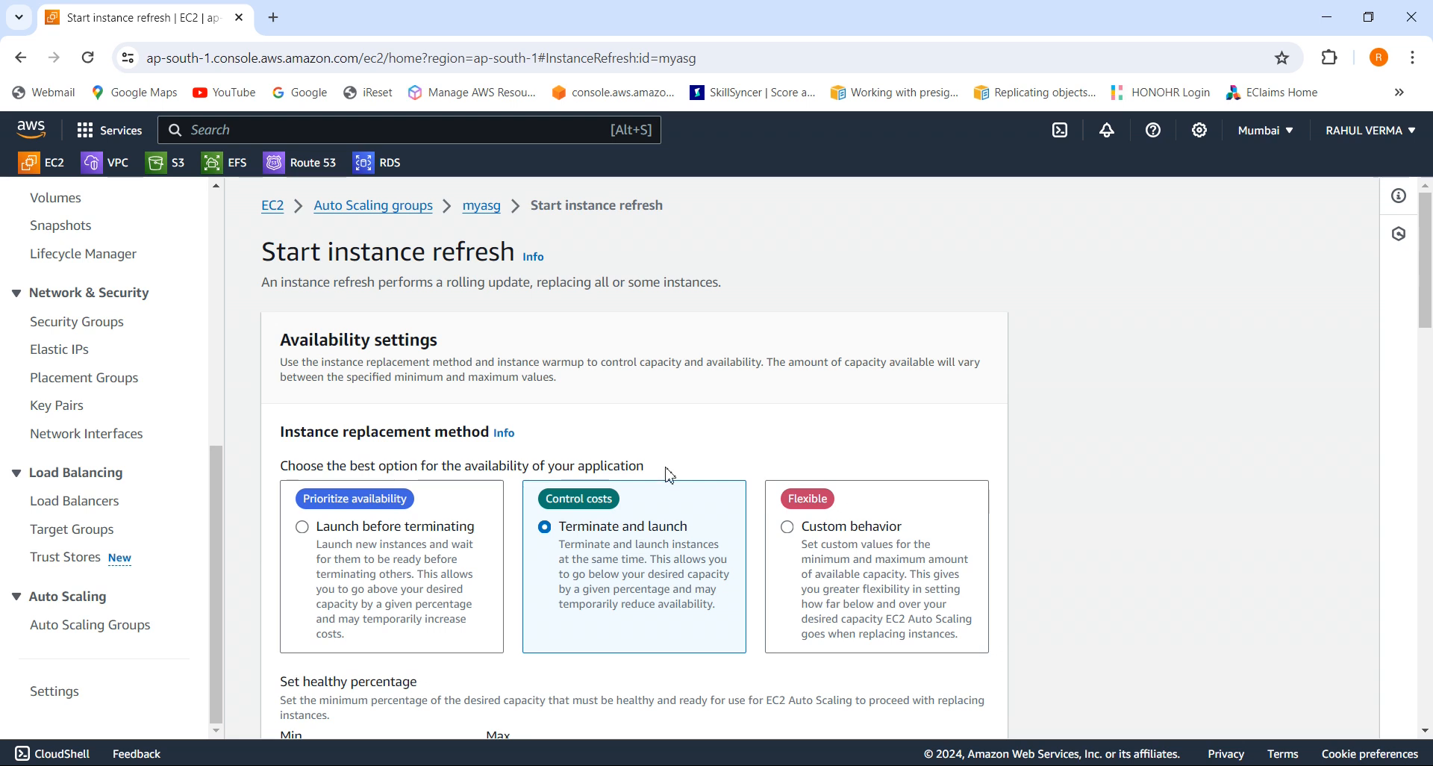
- Go to the EC2 instances list and refresh it repeatedly to check for a replacement of the terminated instance
{"action": "left_click", "coordinate": [273, 207]}
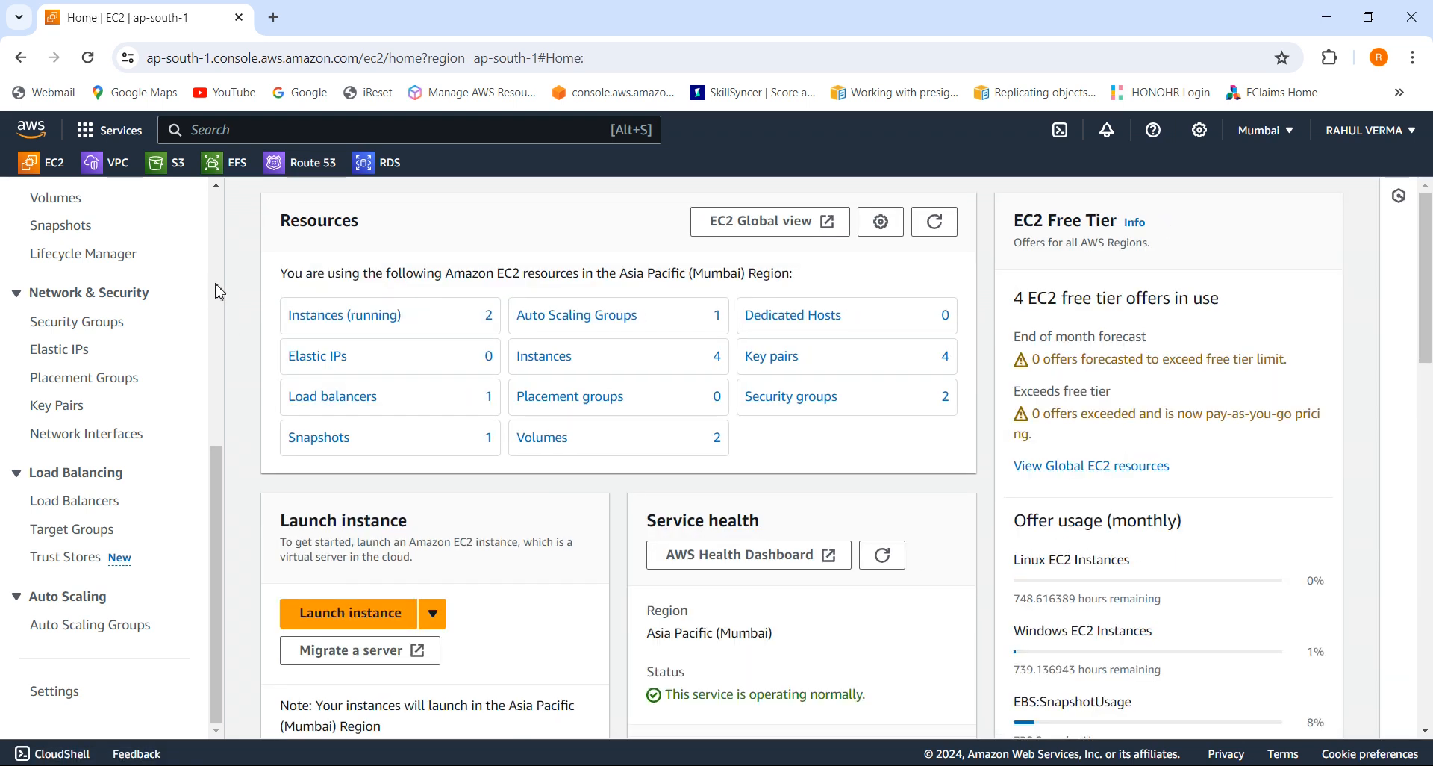
{"action": "left_click", "coordinate": [219, 291]}
{"action": "left_click", "coordinate": [77, 321]}
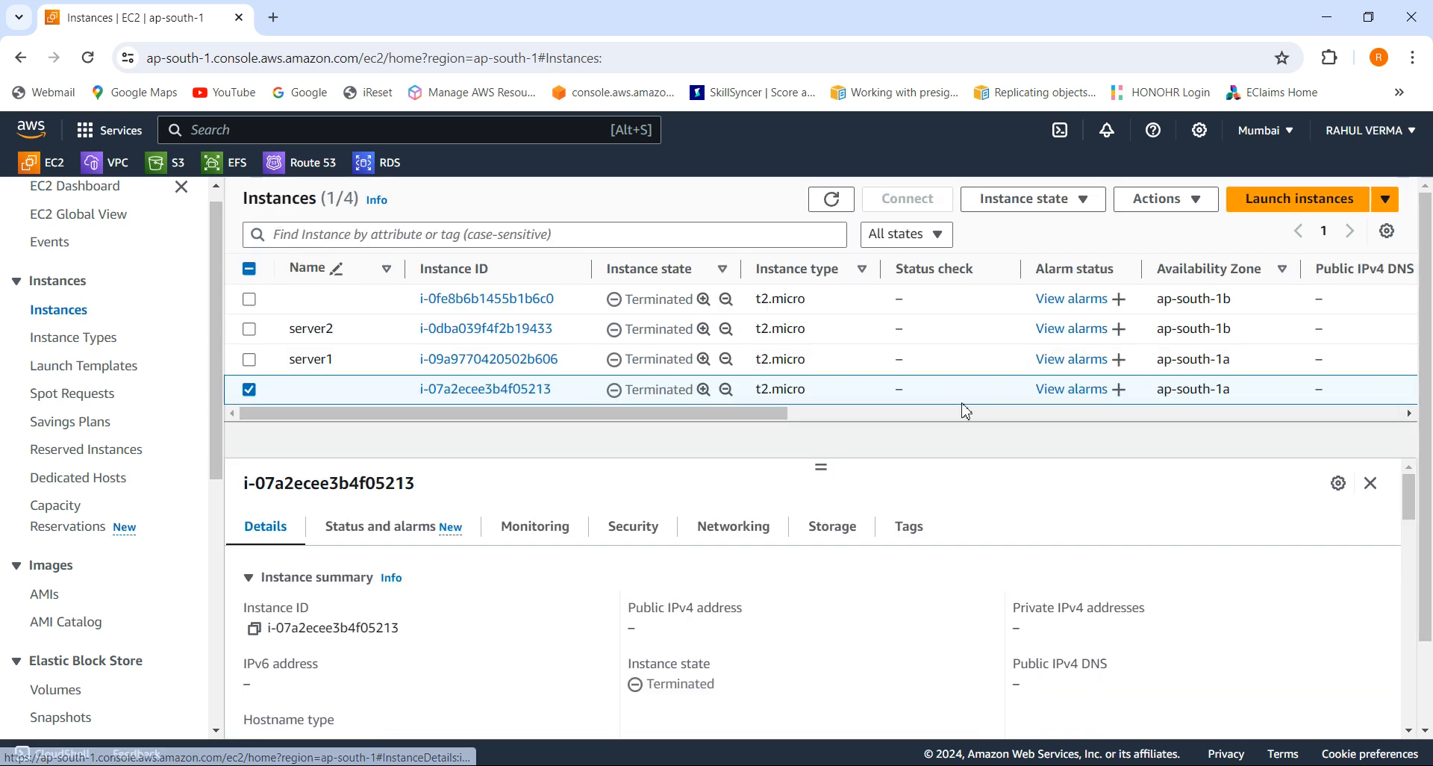
{"action": "left_click", "coordinate": [842, 209]}
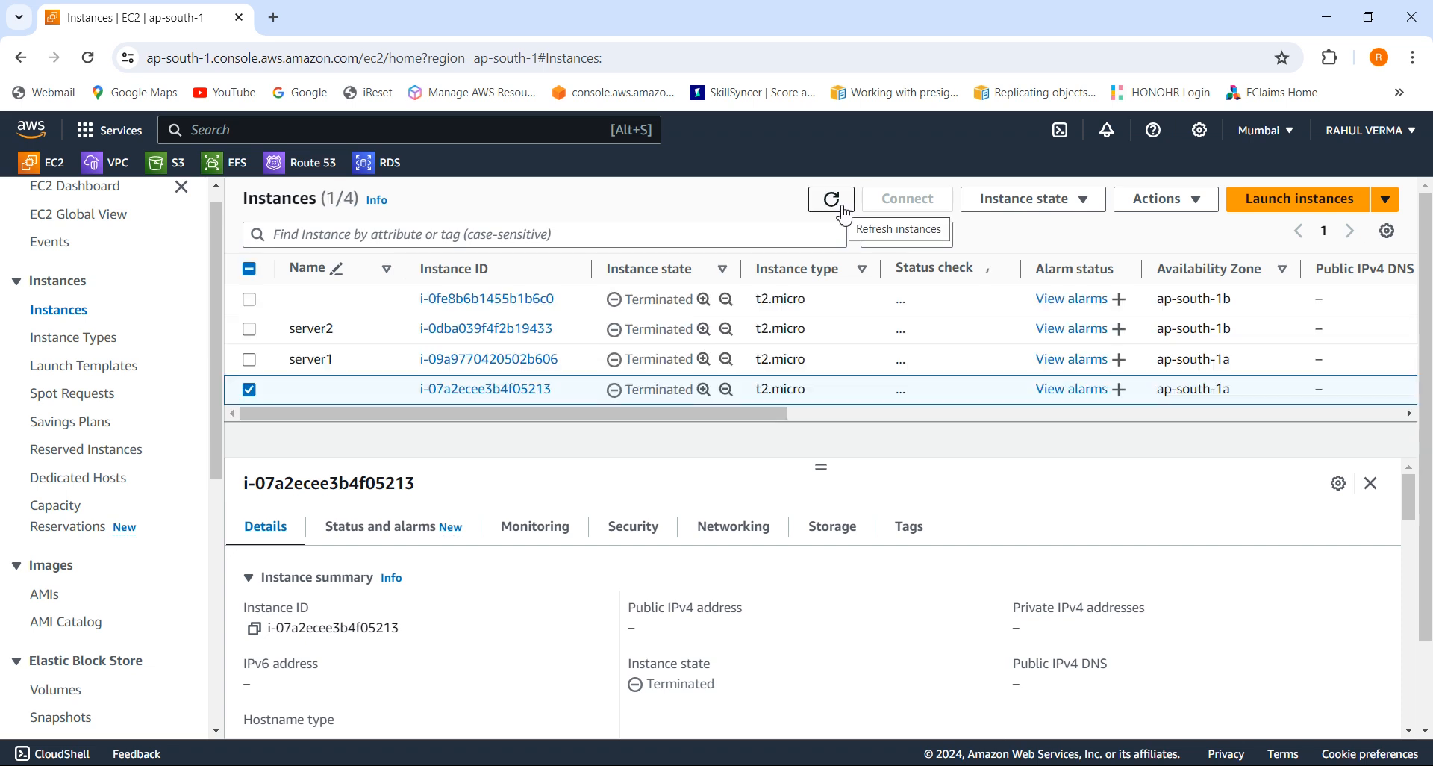
{"action": "left_click", "coordinate": [845, 214]}
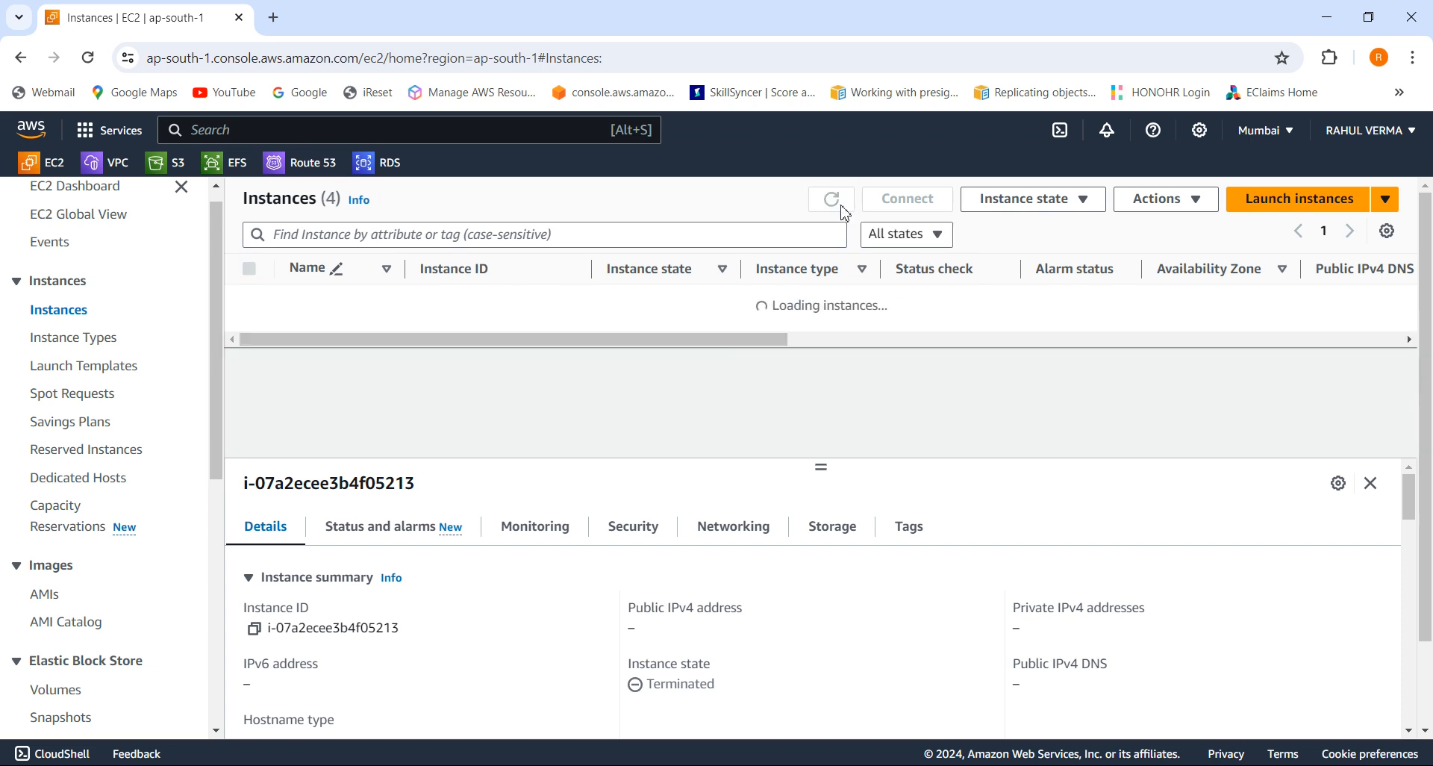
{"action": "left_click", "coordinate": [845, 214]}
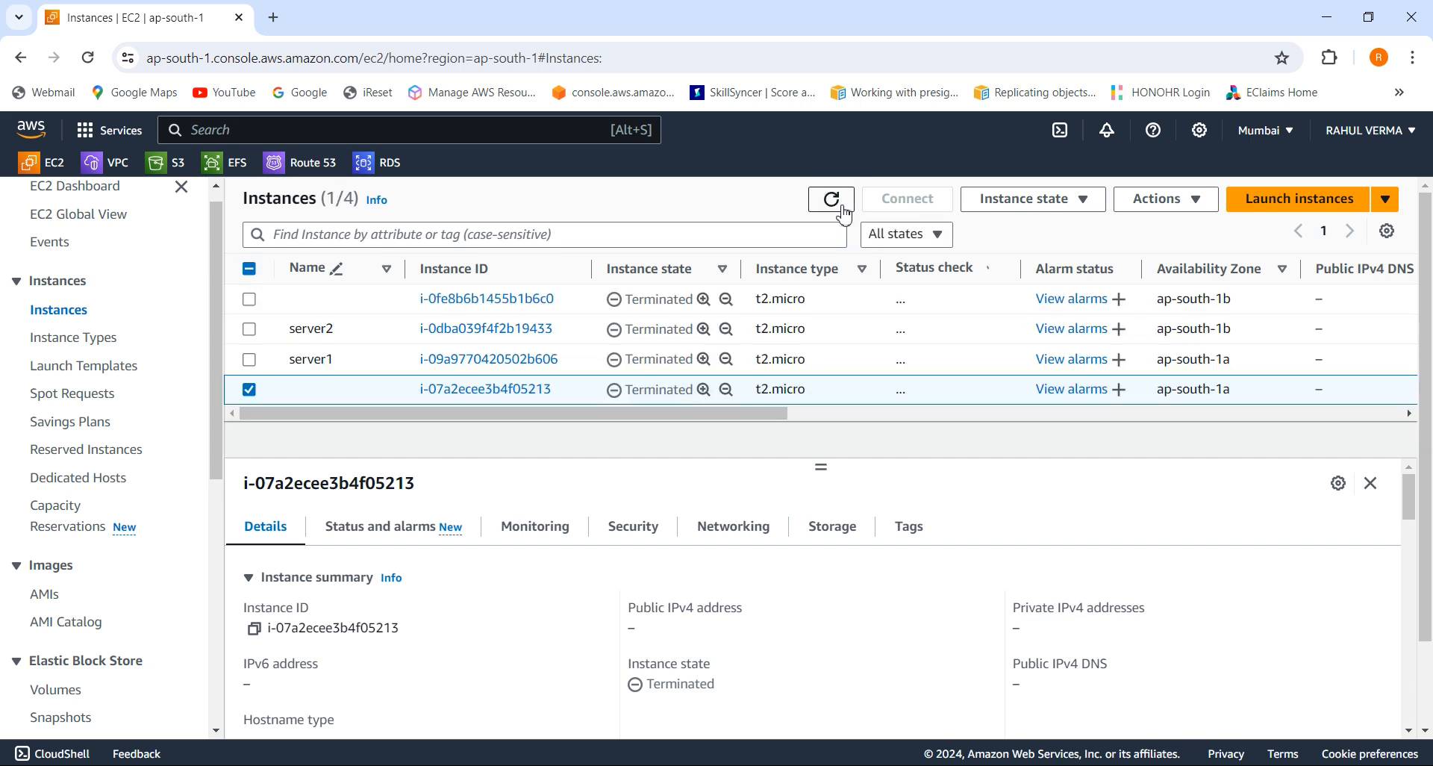
{"action": "left_click", "coordinate": [845, 214]}
{"action": "left_click", "coordinate": [845, 214]}
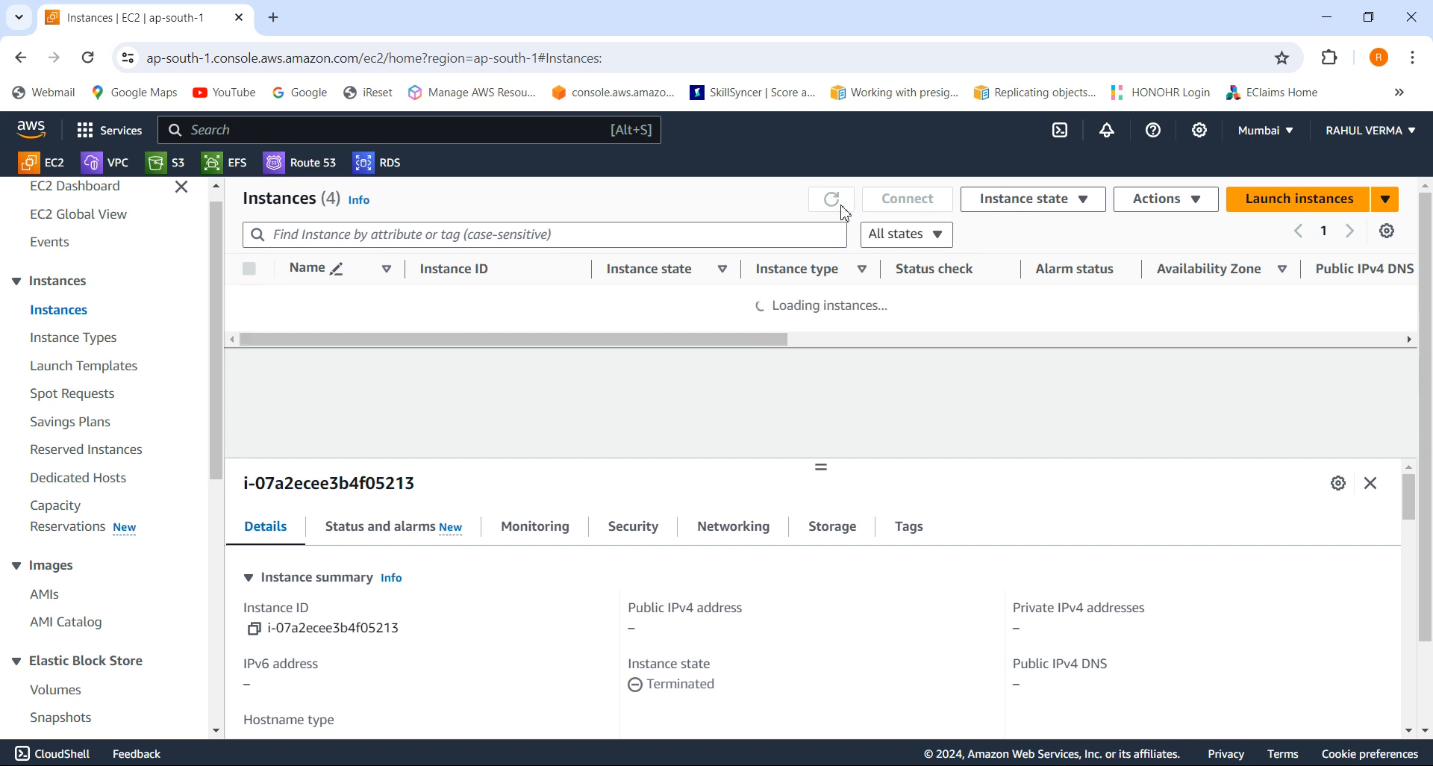
{"action": "left_click", "coordinate": [845, 214]}
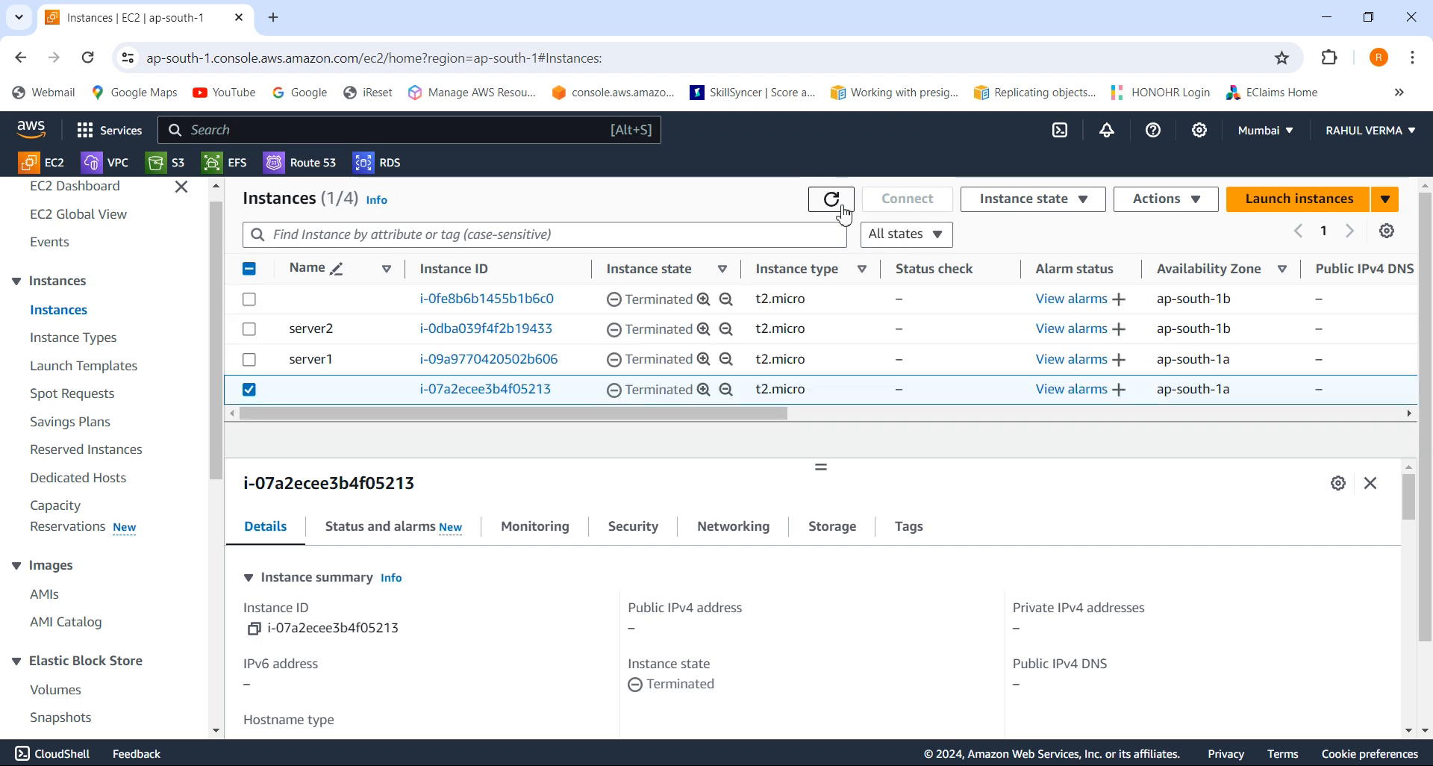
{"action": "left_click", "coordinate": [845, 214]}
- Open the Auto Scaling group myasg and refresh its managed instances to check their lifecycle and health status
{"action": "scroll", "coordinate": [222, 691], "scroll_direction": "down", "scroll_amount": 6}
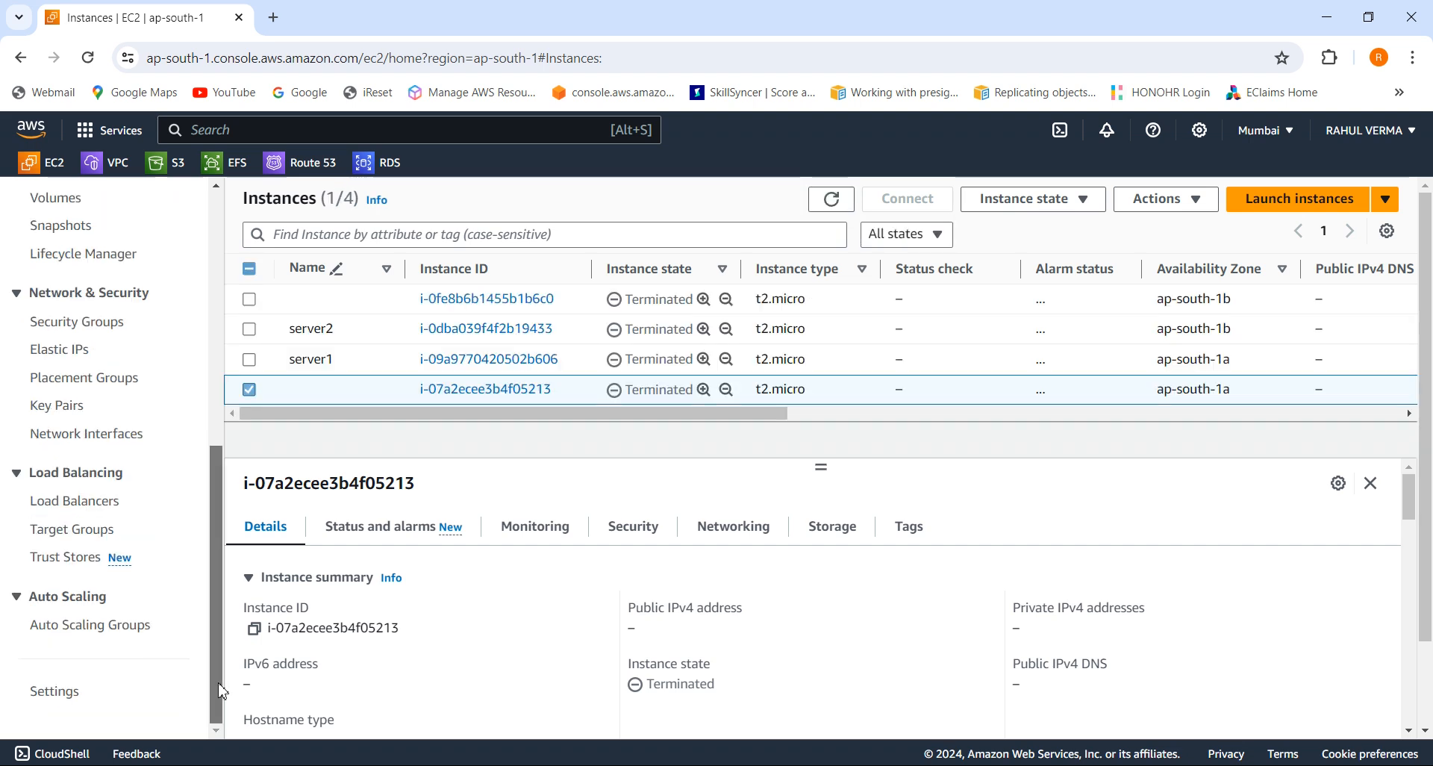
{"action": "left_click", "coordinate": [89, 631]}
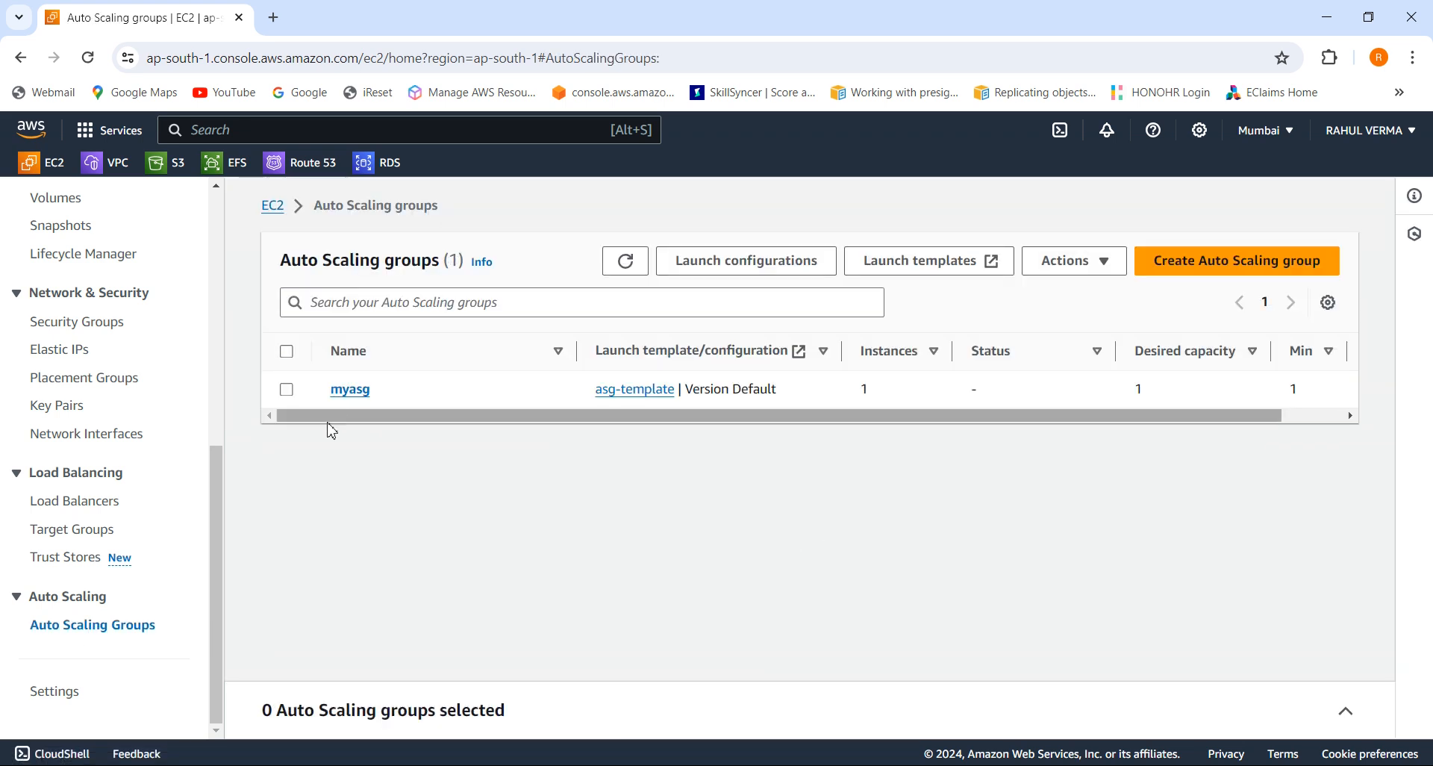
{"action": "left_click", "coordinate": [357, 391]}
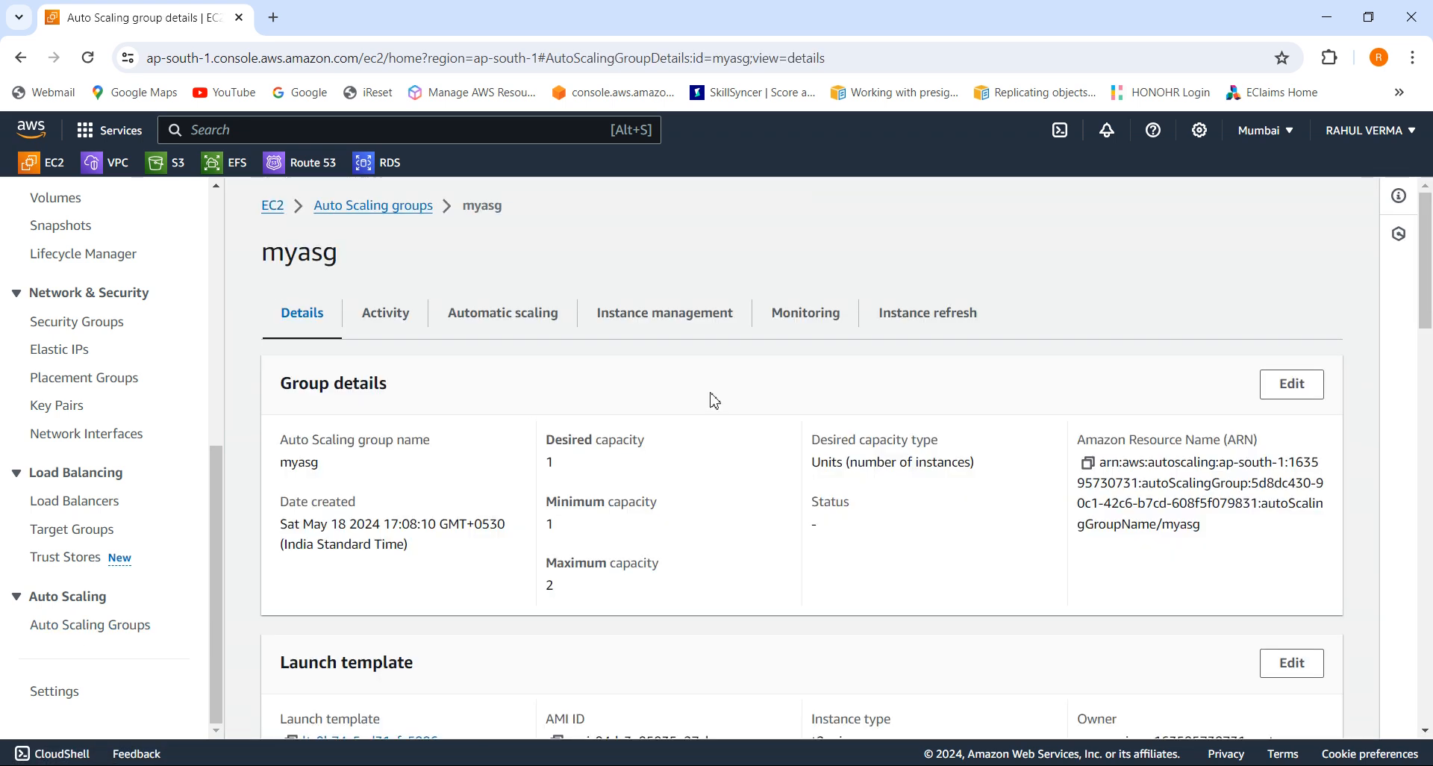
{"action": "left_click", "coordinate": [673, 323]}
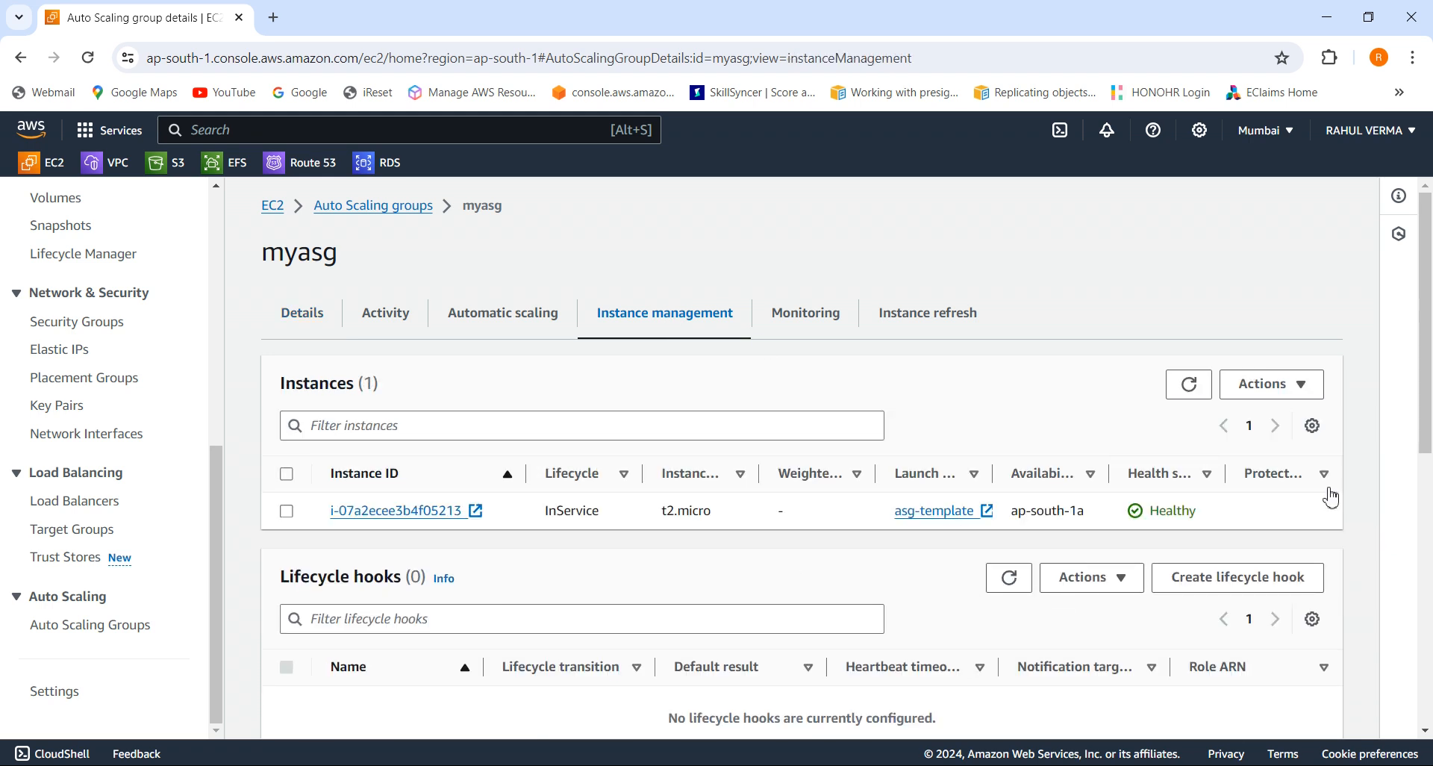
{"action": "left_click", "coordinate": [1189, 385]}
{"action": "left_click", "coordinate": [1190, 386]}
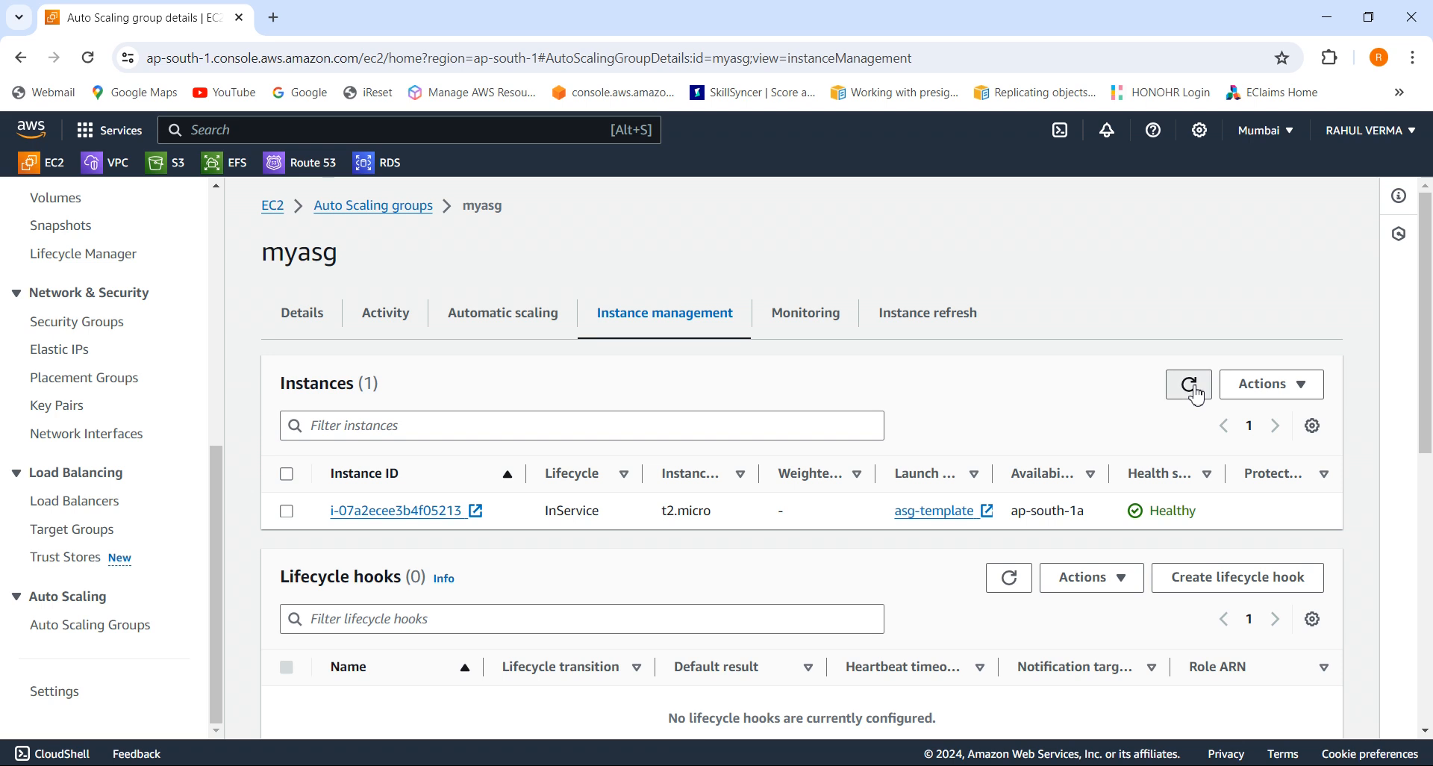
{"action": "left_click", "coordinate": [1190, 384]}
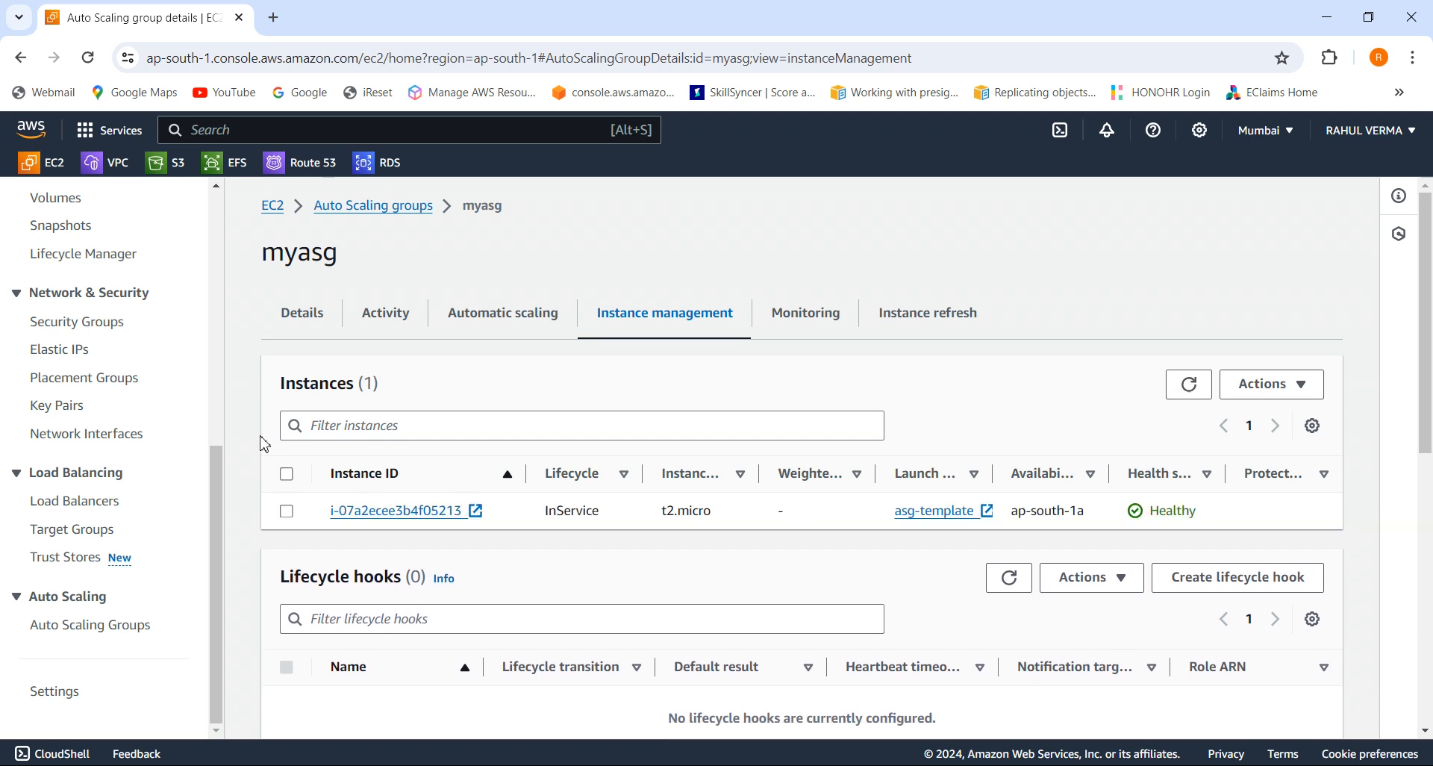
- Return to the EC2 instances list and refresh it several more times to look for a newly launched instance
{"action": "left_click_drag", "start_coordinate": [217, 542], "coordinate": [216, 289]}
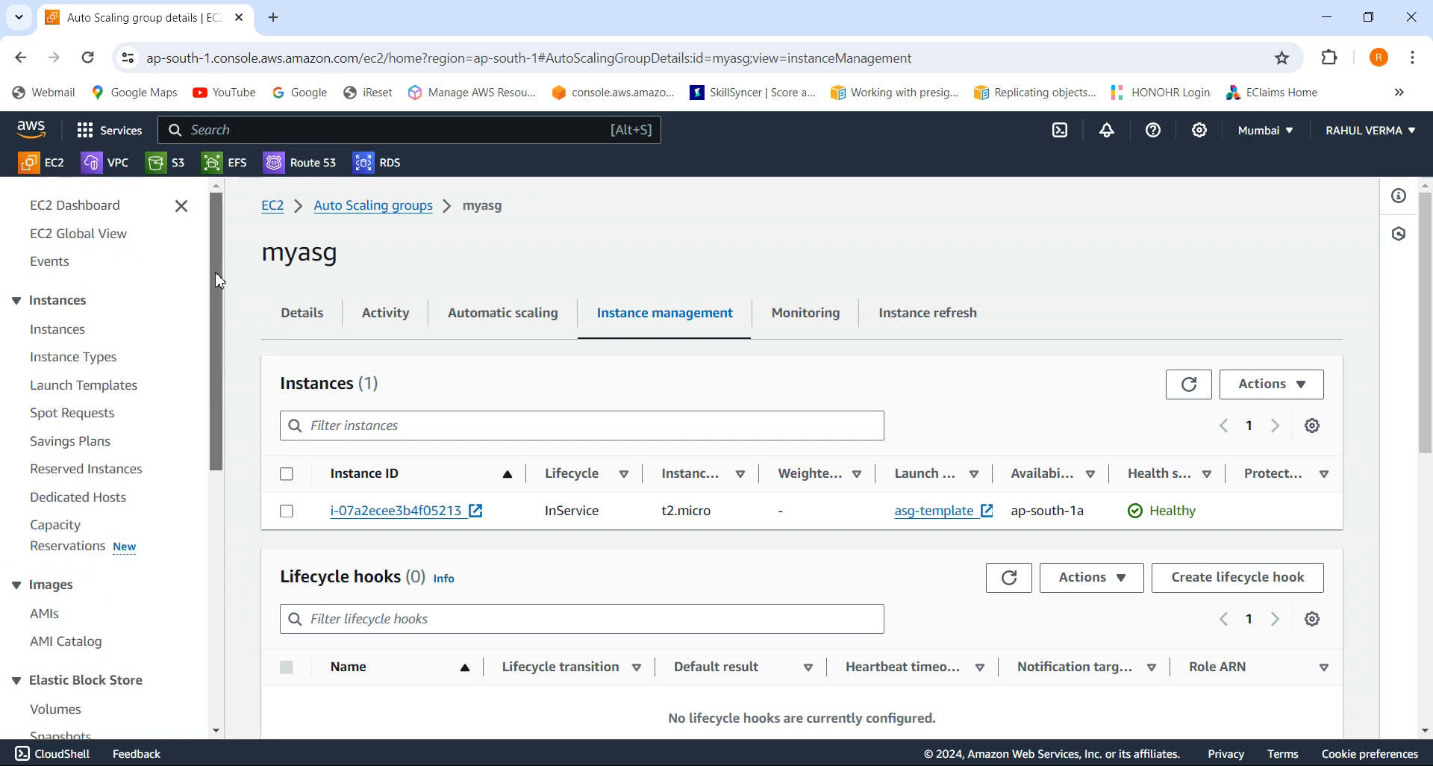
{"action": "left_click", "coordinate": [75, 334]}
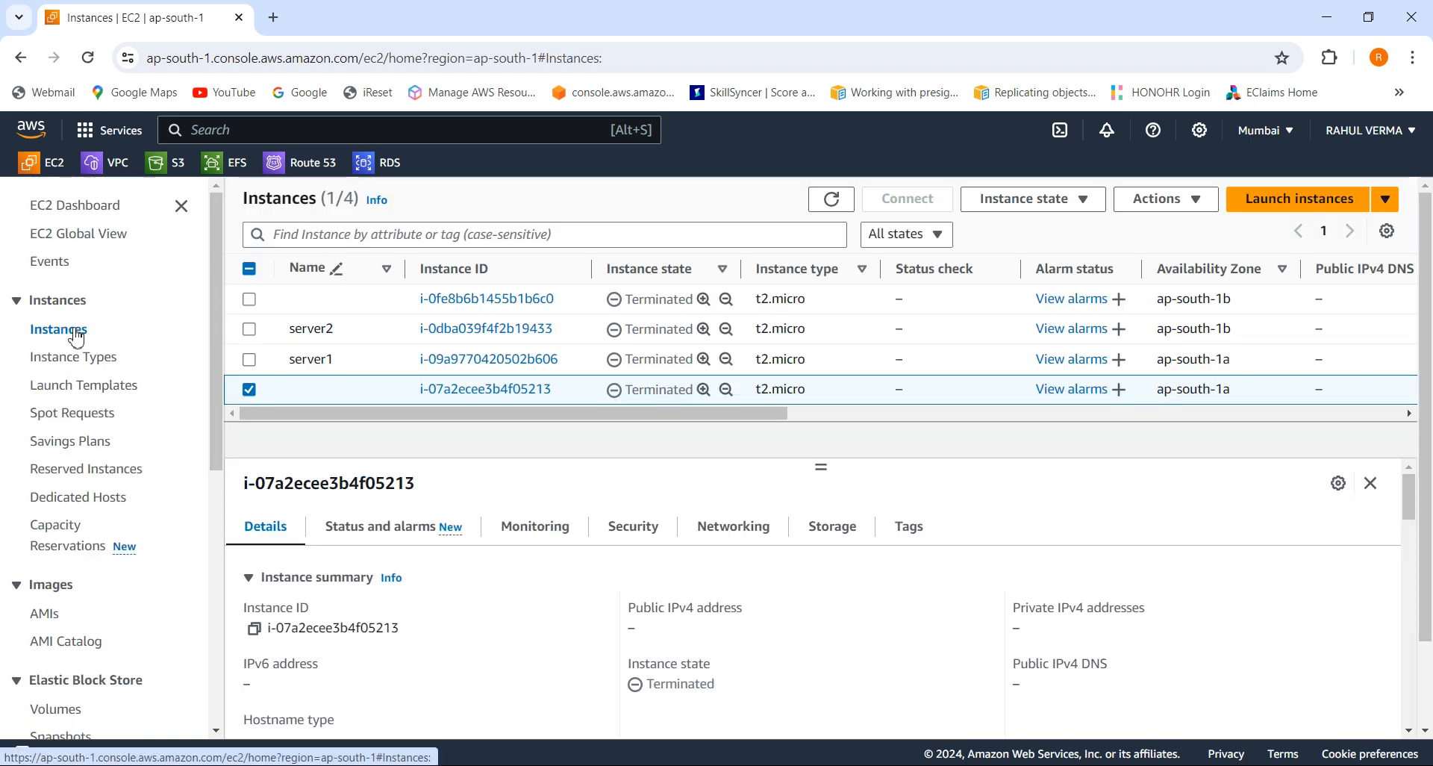
{"action": "left_click", "coordinate": [846, 206]}
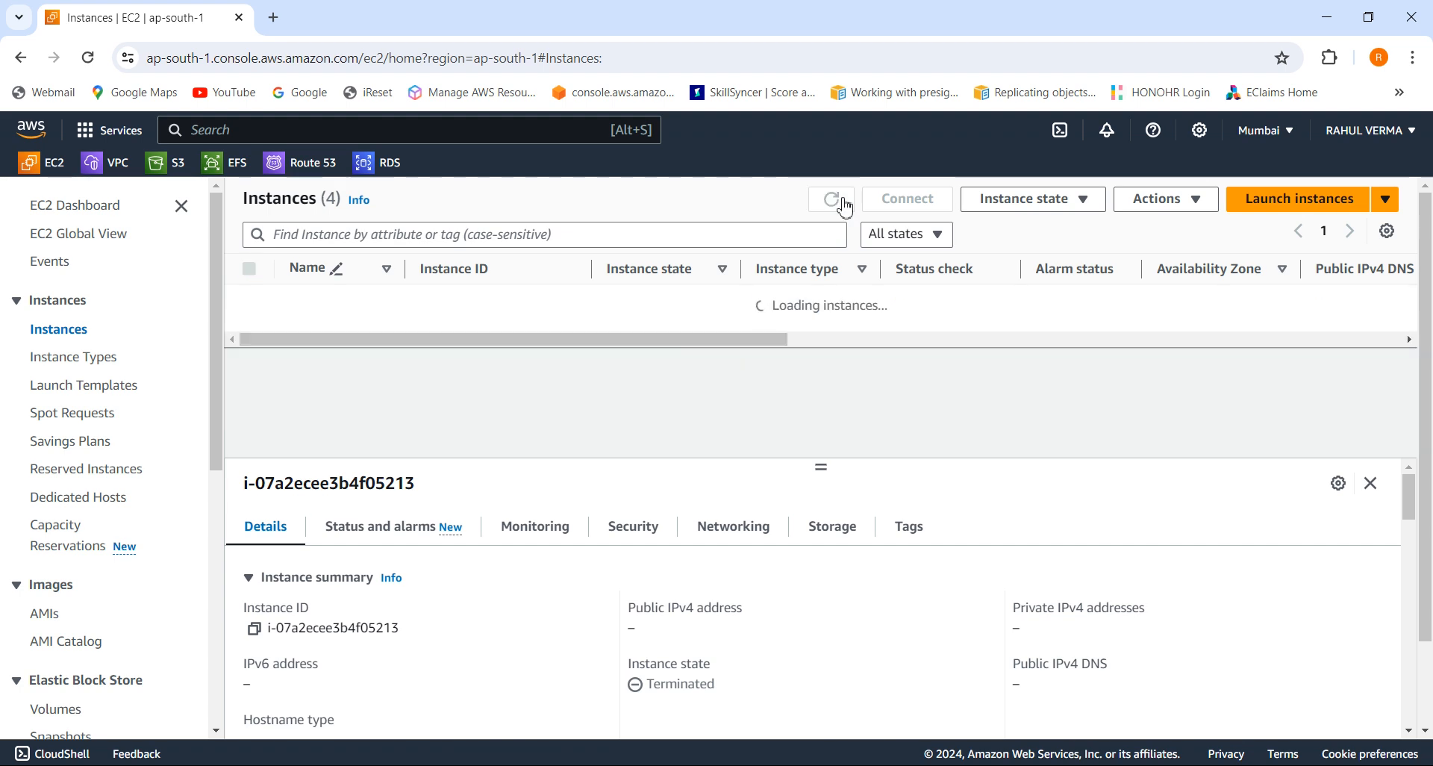
{"action": "left_click", "coordinate": [845, 206]}
{"action": "left_click", "coordinate": [846, 206]}
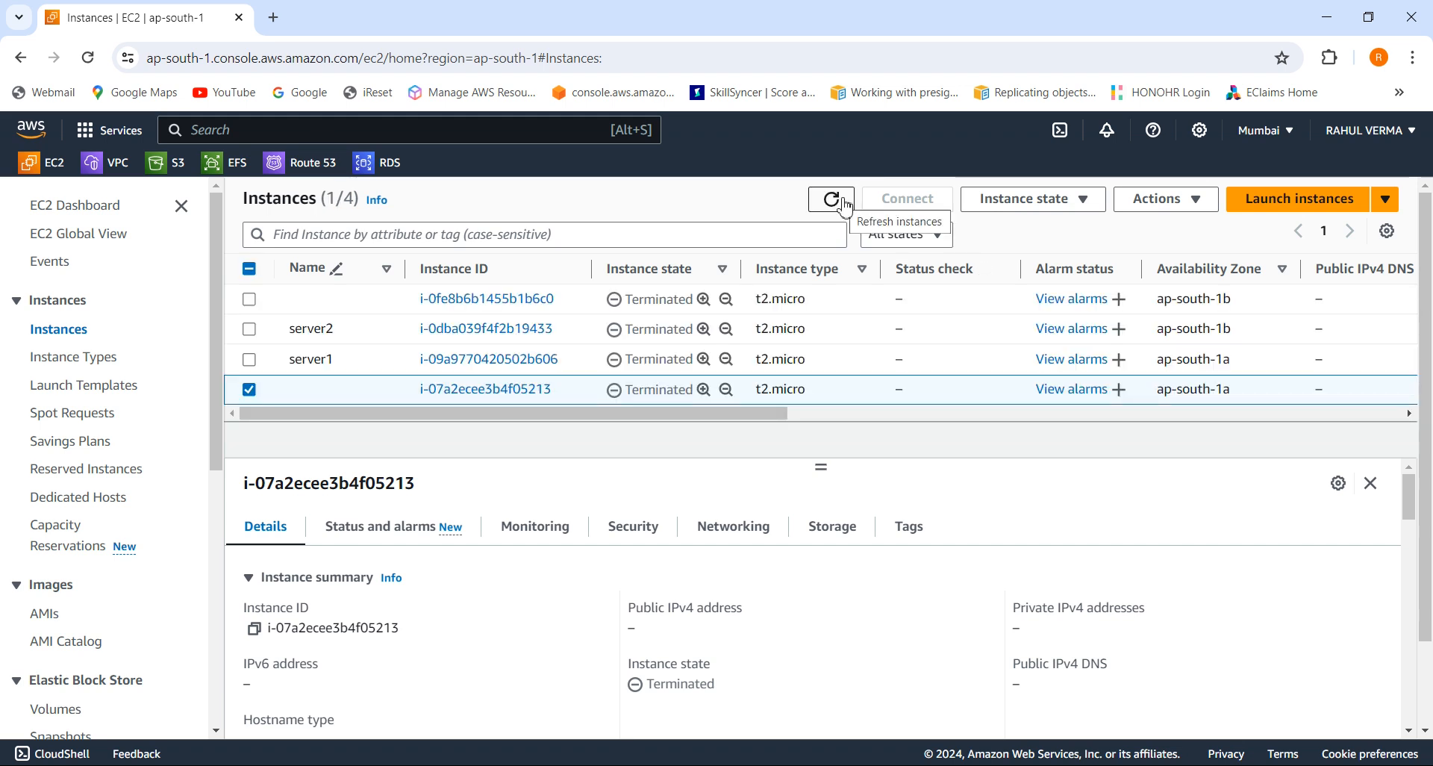
{"action": "left_click", "coordinate": [846, 206]}
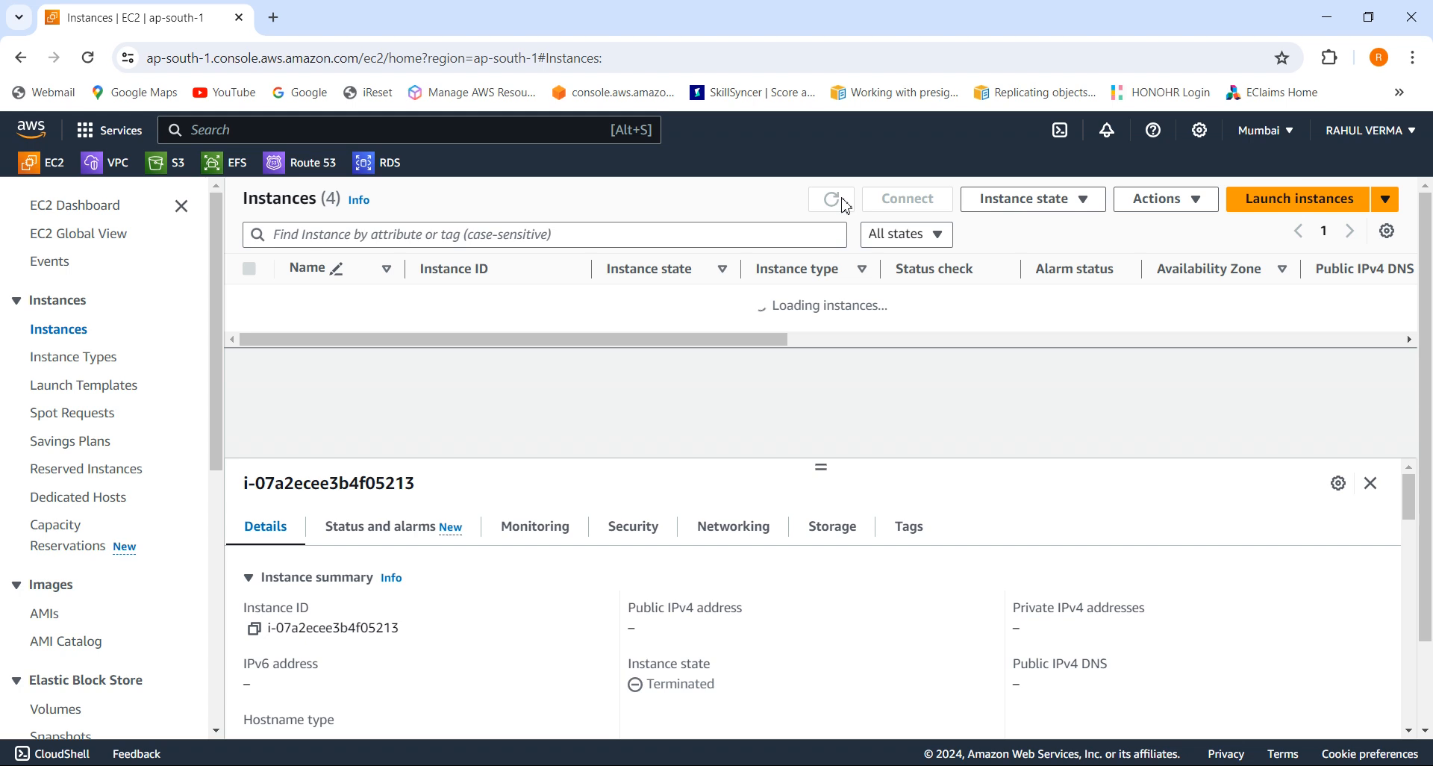
{"action": "double_click", "coordinate": [846, 206]}
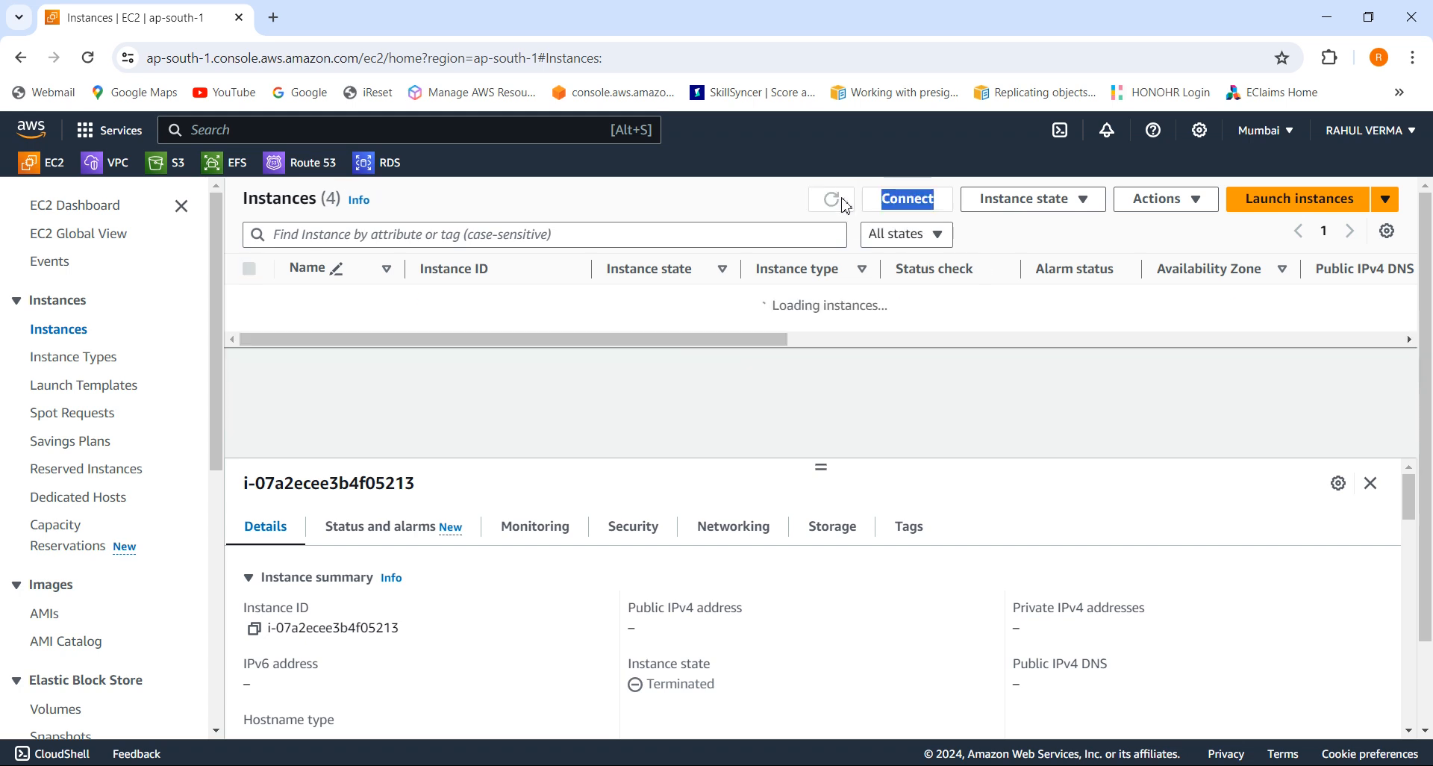
- Reopen myasg and review its activity page and its full group details, including health checks and advanced configurations
{"action": "left_click", "coordinate": [218, 691]}
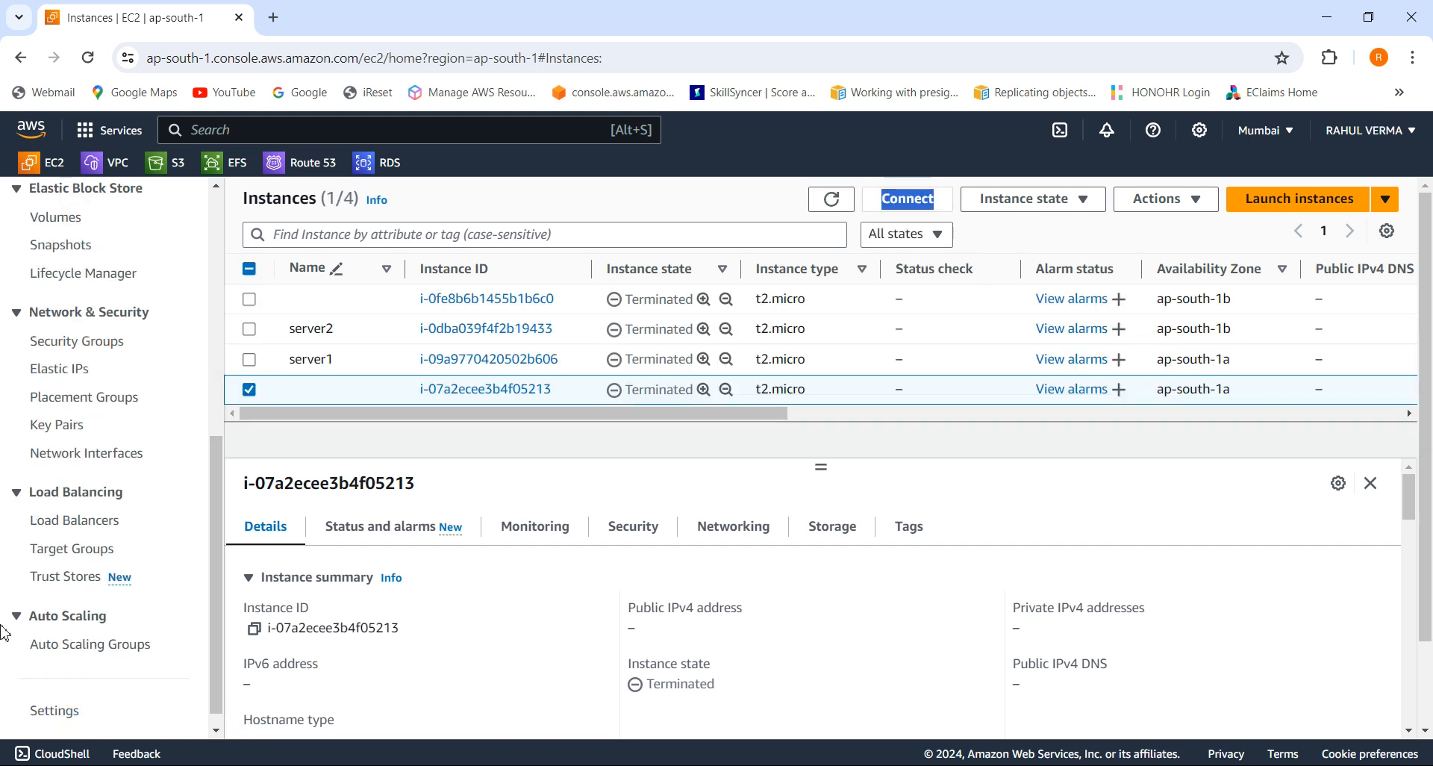
{"action": "left_click", "coordinate": [89, 646]}
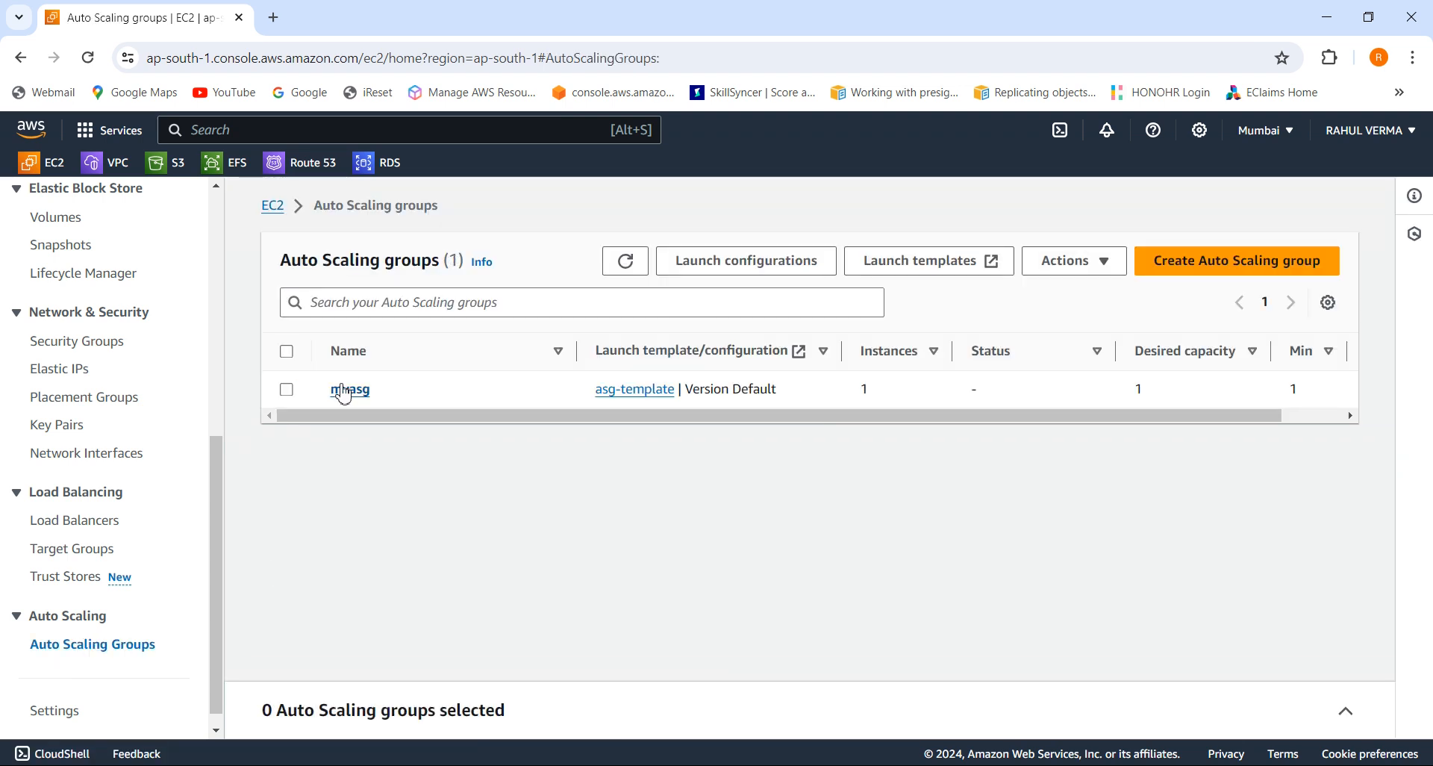
{"action": "left_click", "coordinate": [344, 393]}
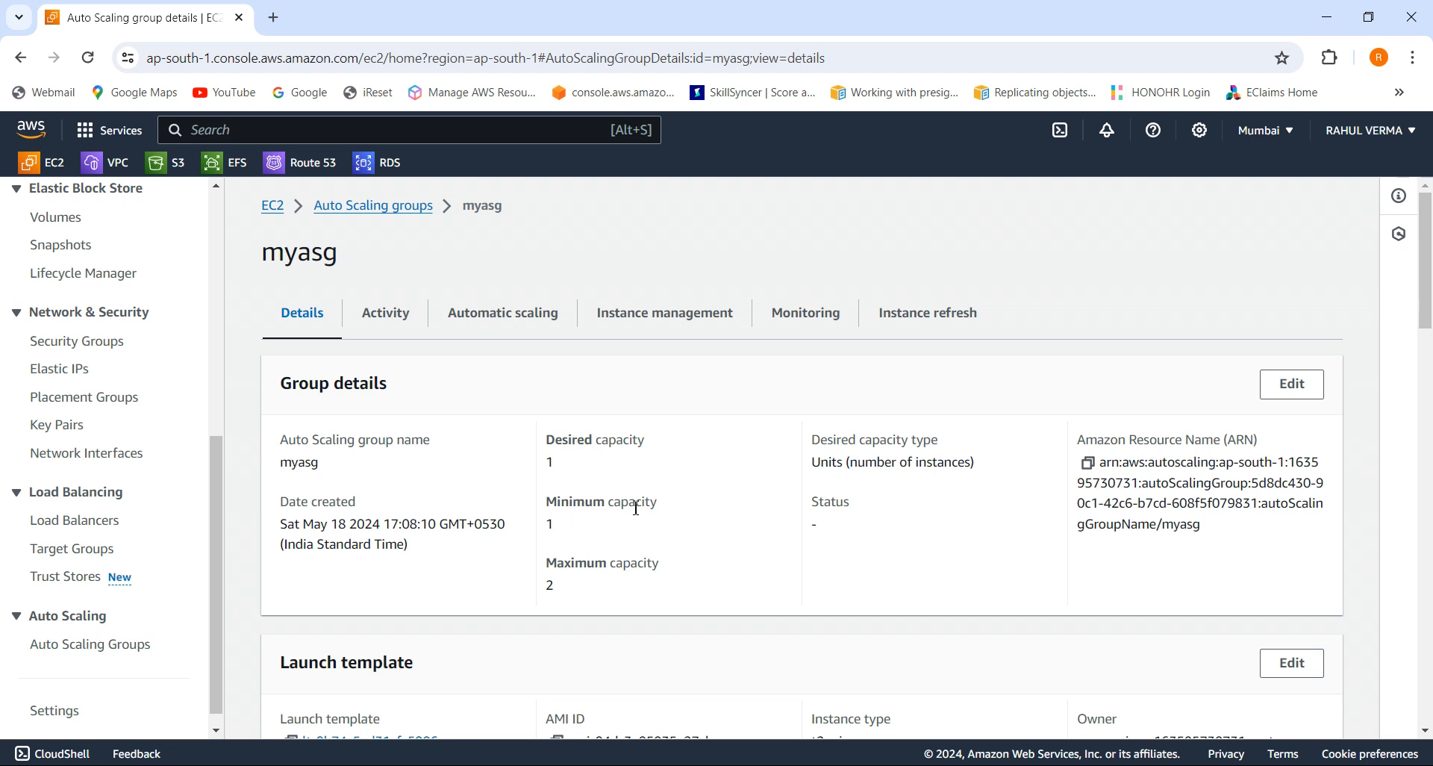
{"action": "left_click", "coordinate": [396, 320]}
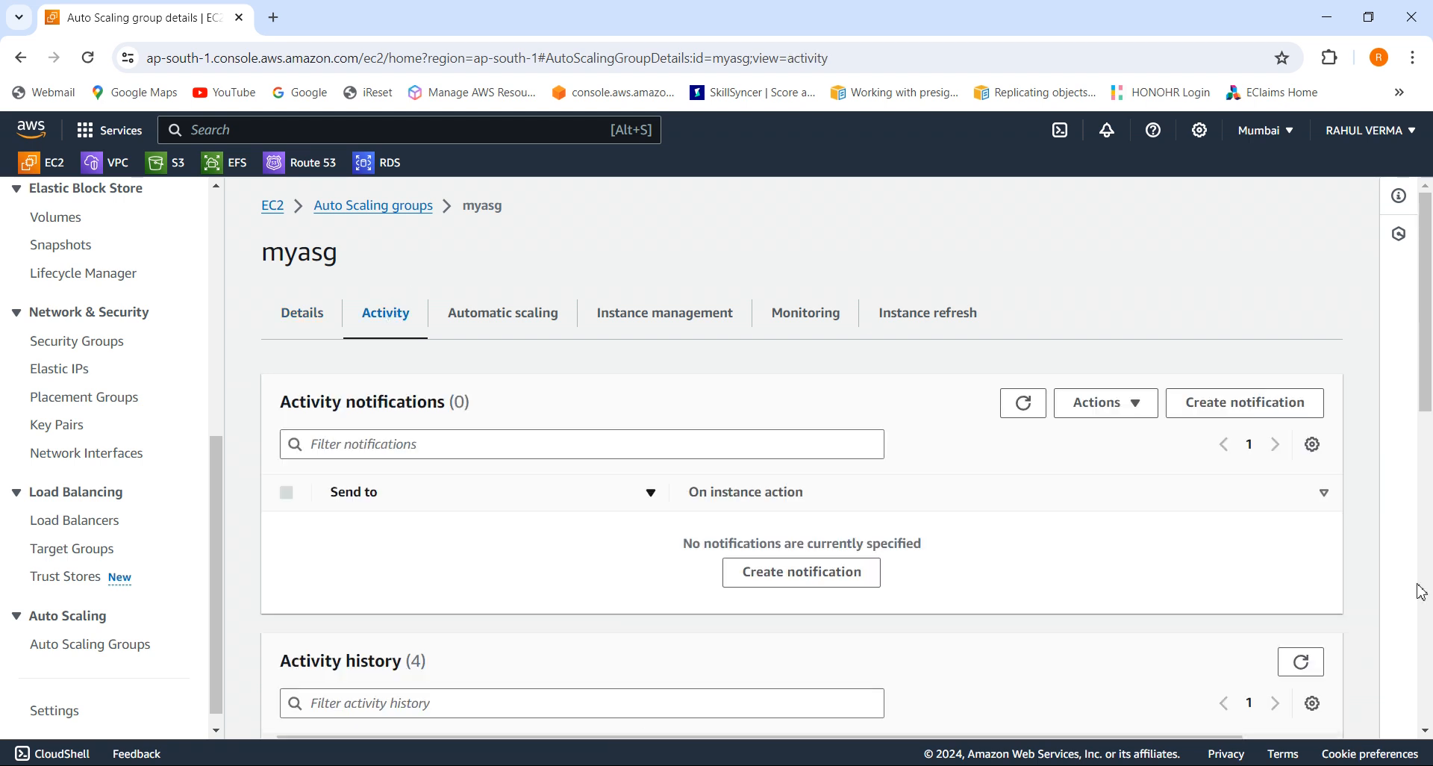
{"action": "left_click", "coordinate": [302, 319]}
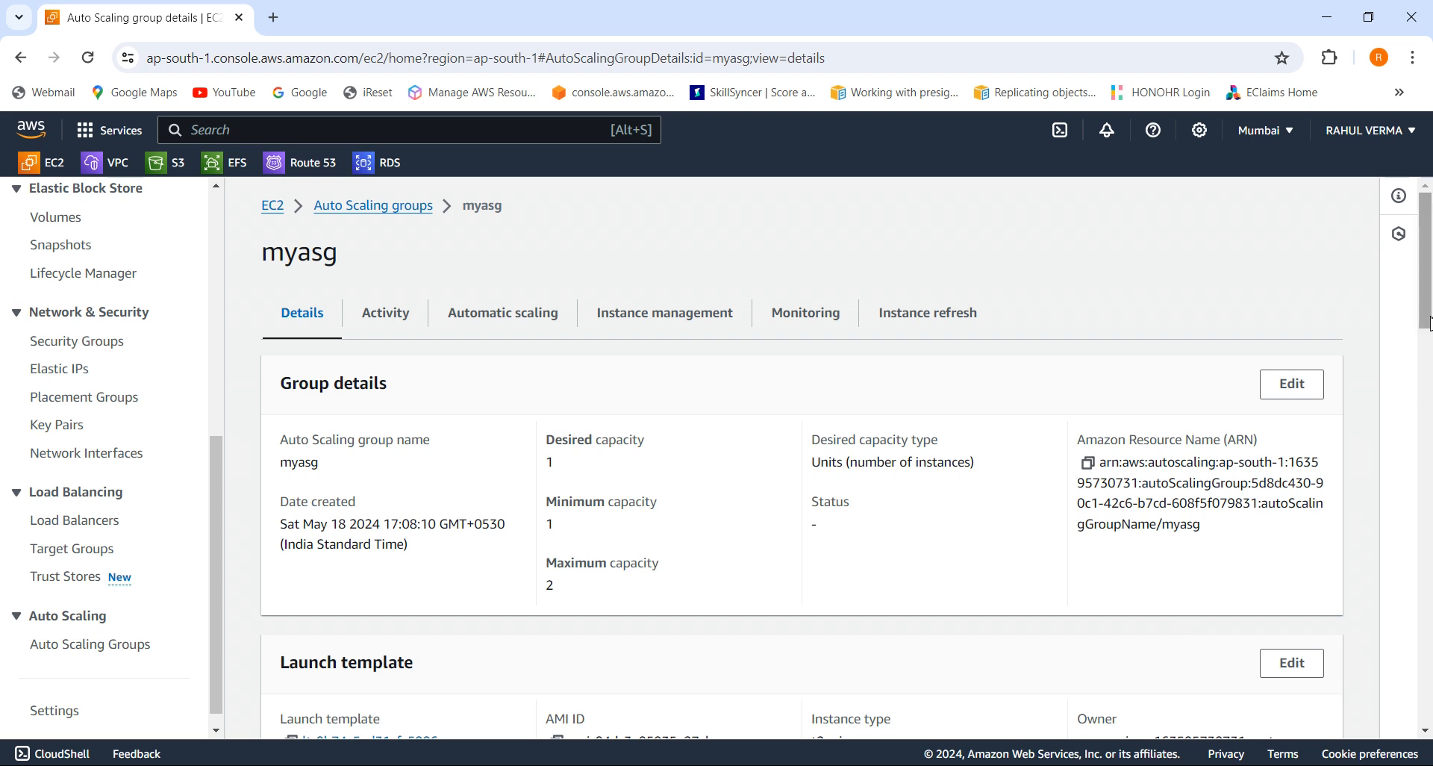
{"action": "left_click_drag", "start_coordinate": [1427, 324], "coordinate": [1420, 689]}
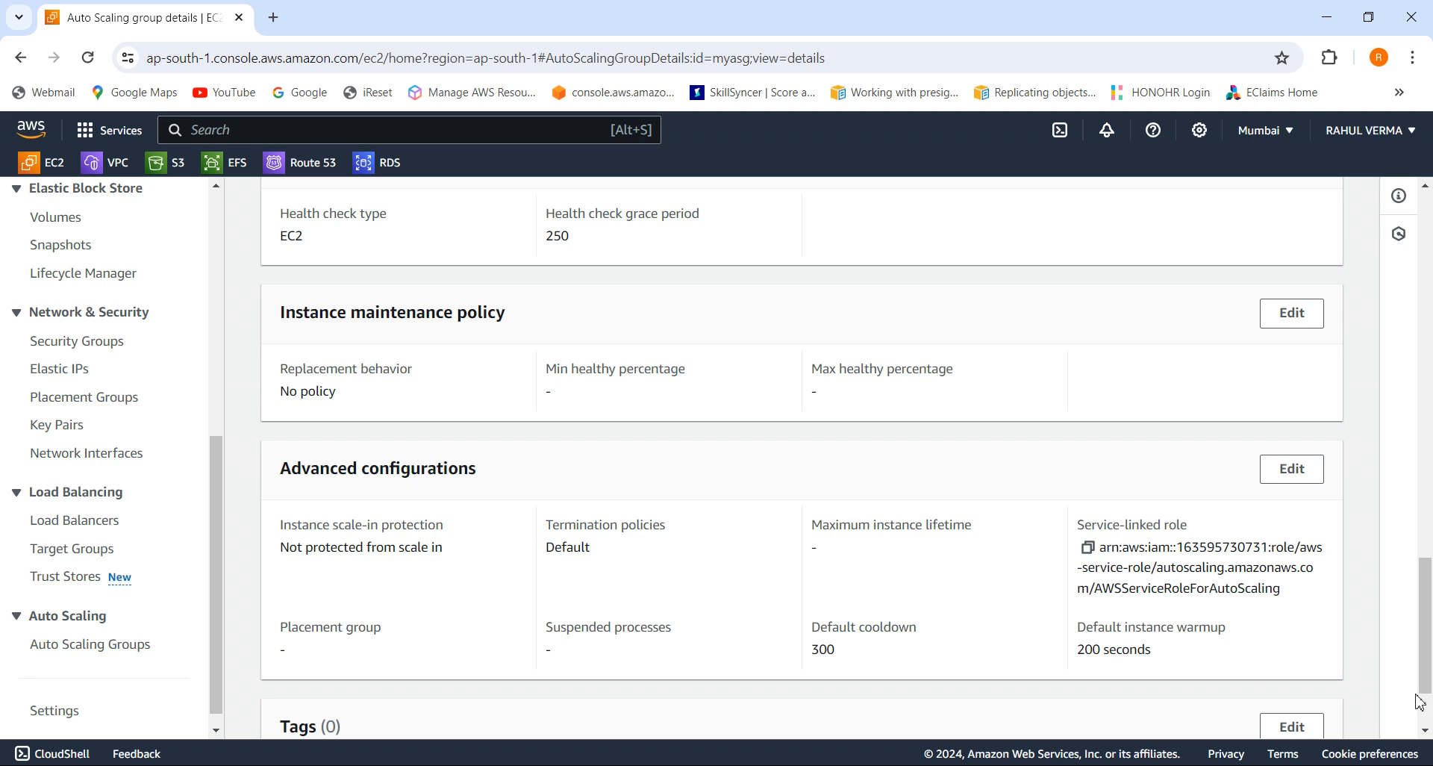
{"action": "left_click_drag", "start_coordinate": [1428, 670], "coordinate": [1372, 145]}
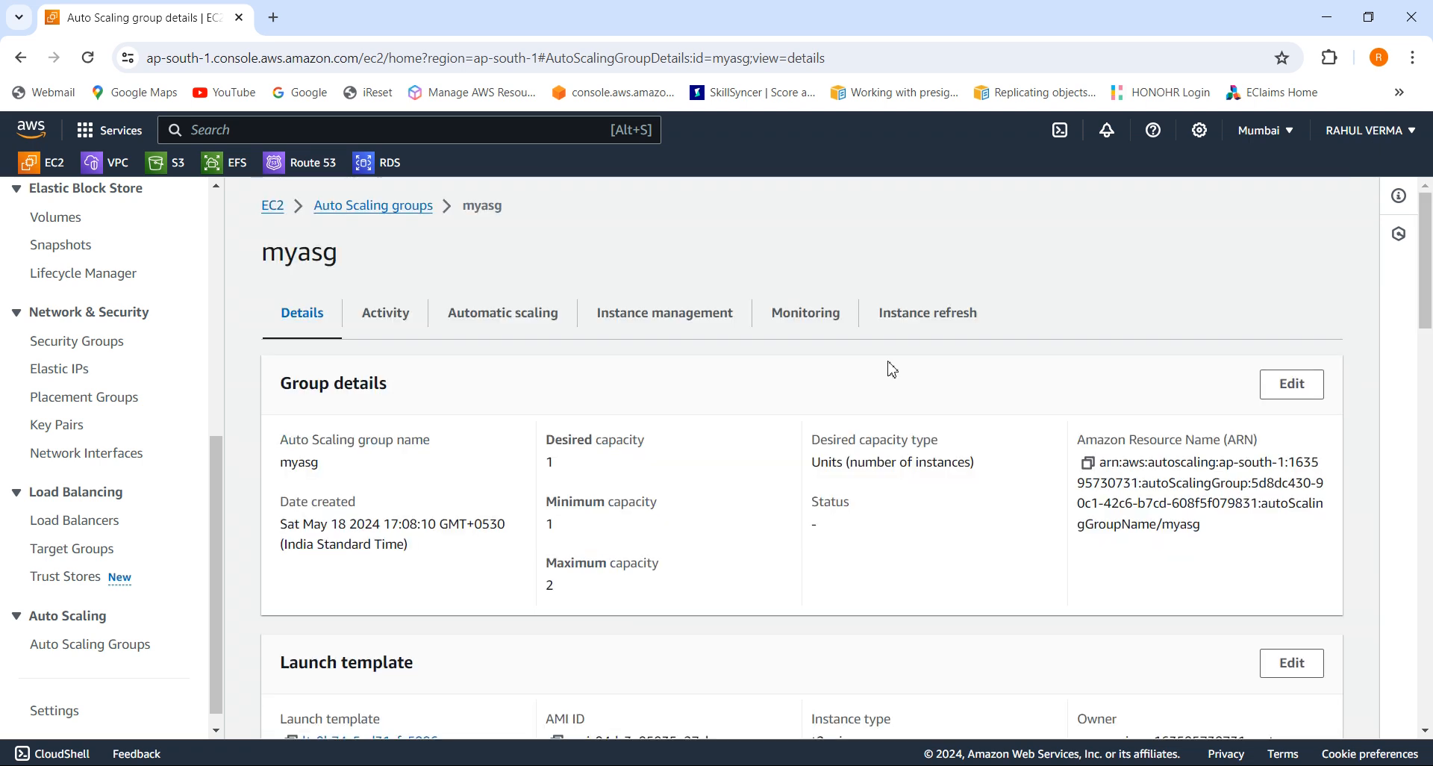
- Check the monitoring page and refreshed managed instances of myasg, widening the Health status column to read it fully
{"action": "left_click", "coordinate": [819, 329]}
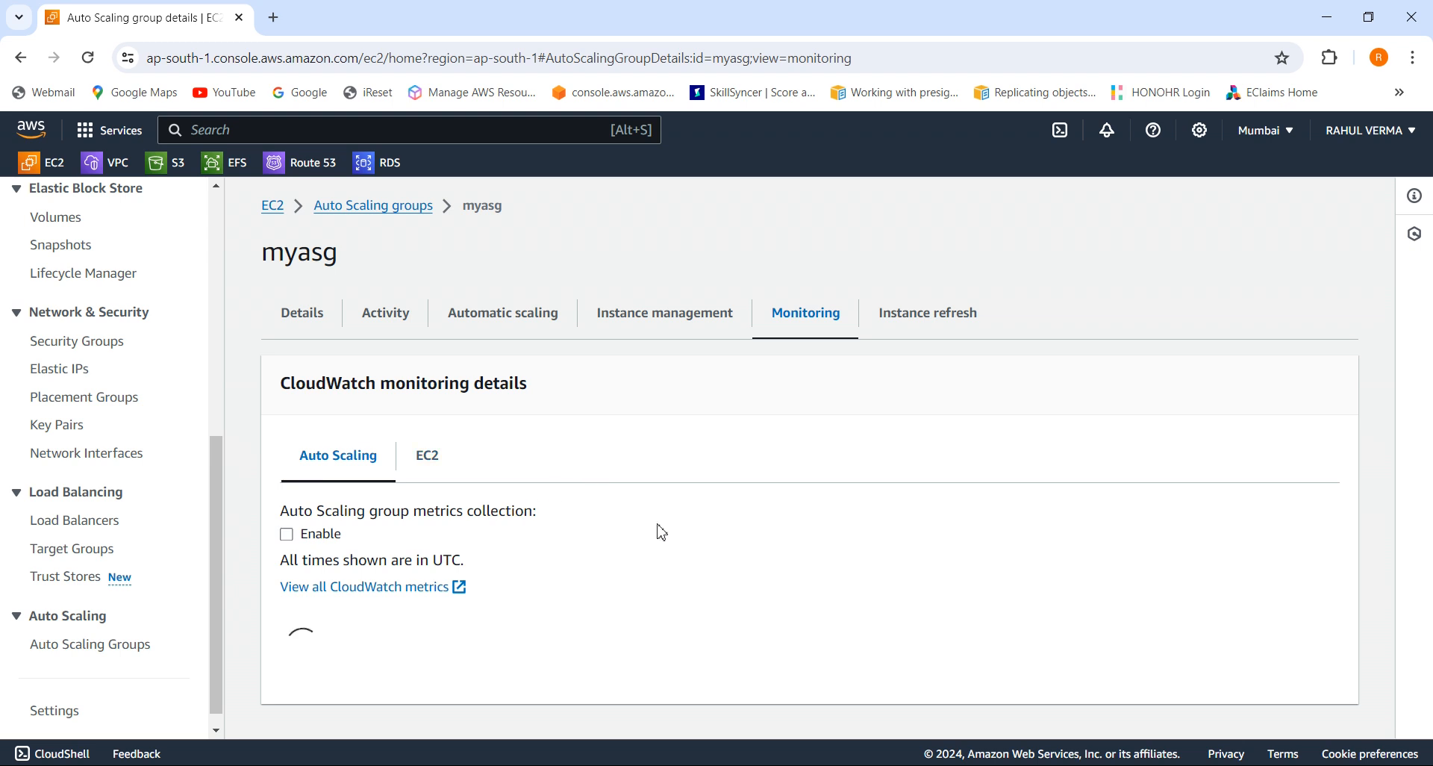
{"action": "left_click", "coordinate": [680, 339]}
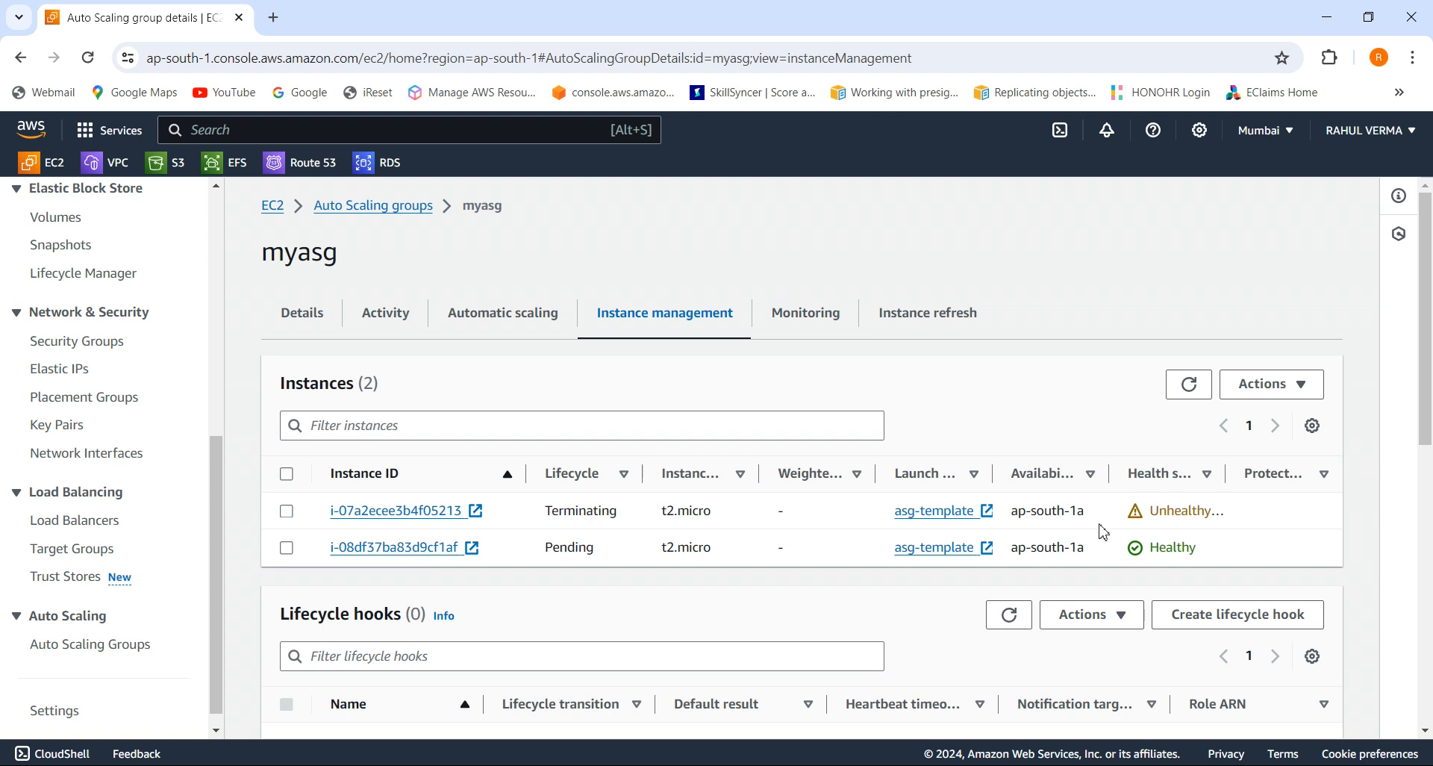
{"action": "left_click", "coordinate": [1190, 389]}
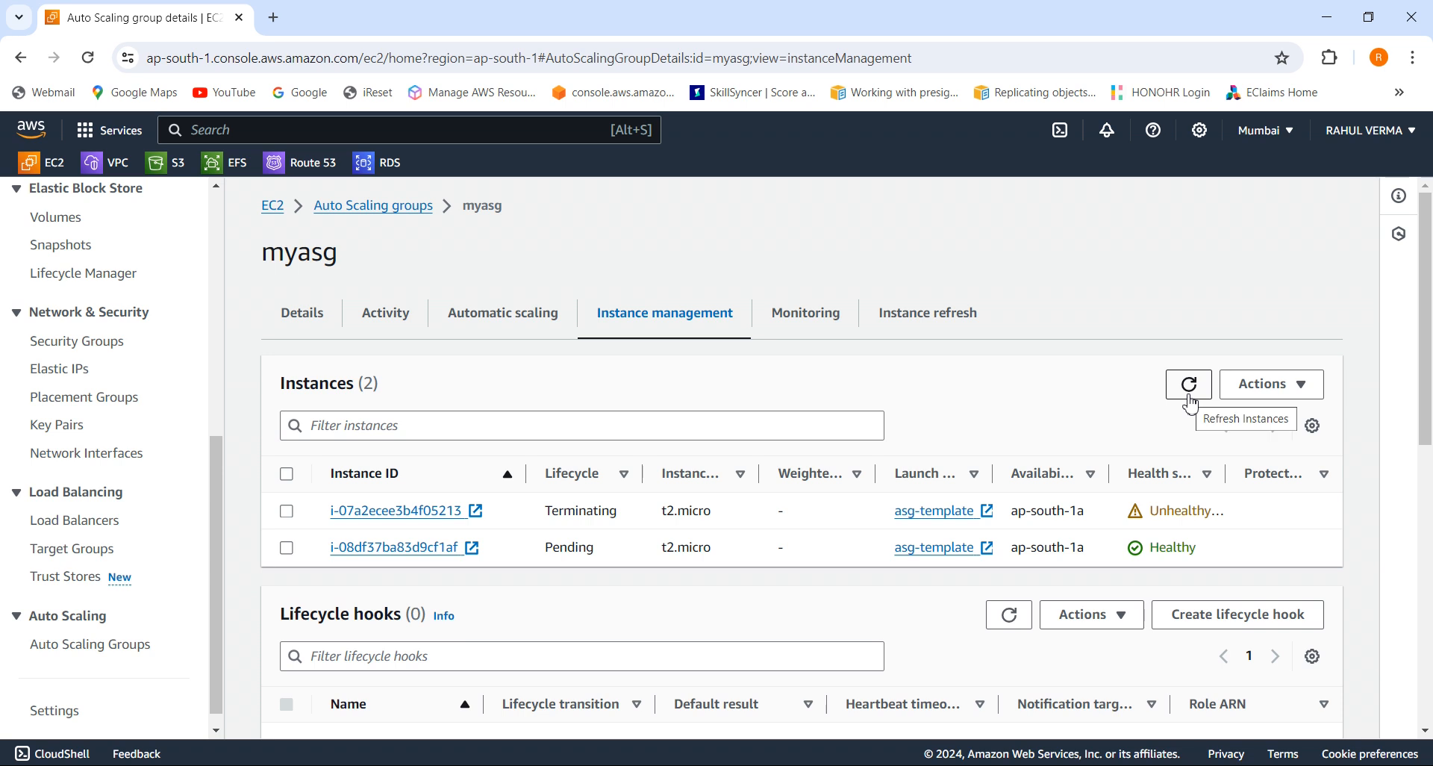
{"action": "left_click", "coordinate": [1191, 402]}
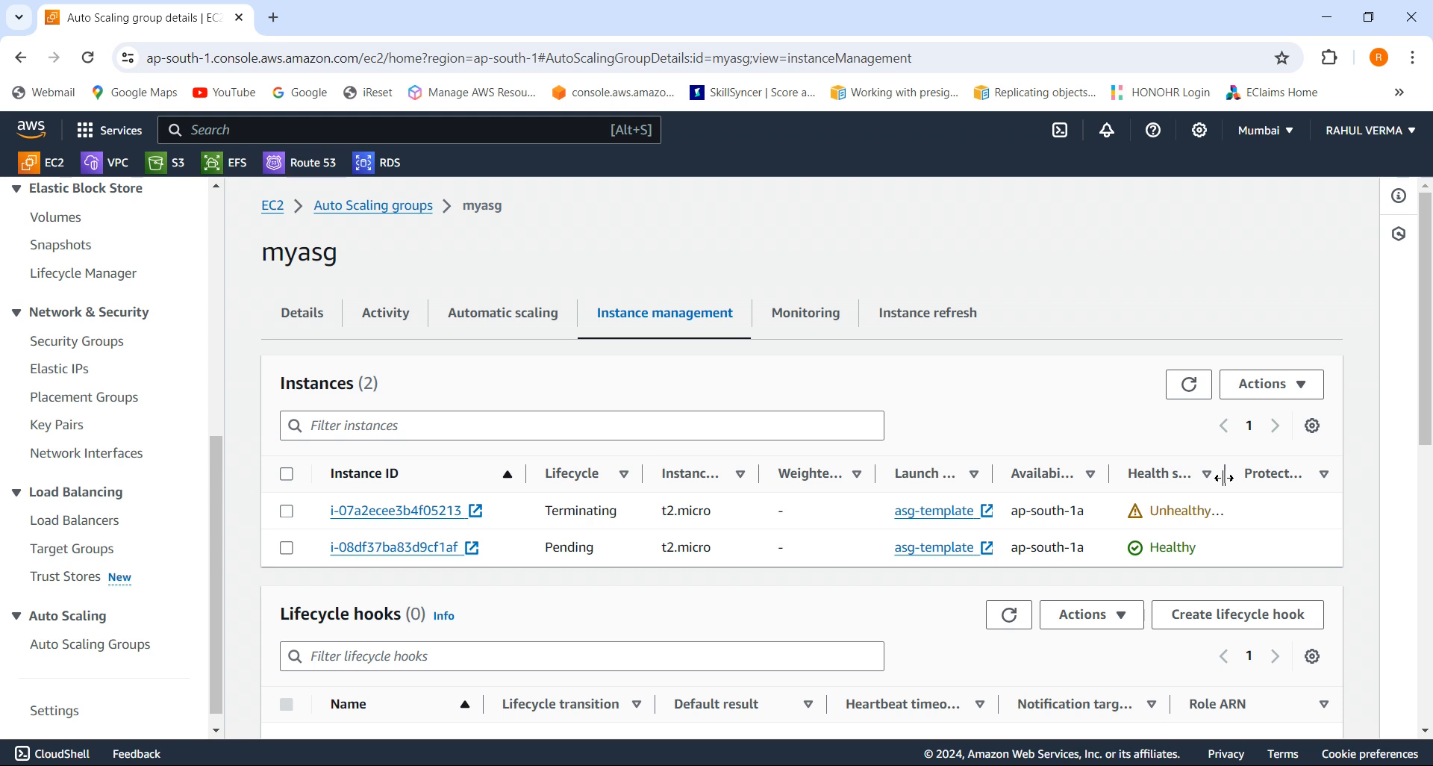
{"action": "left_click_drag", "start_coordinate": [1225, 477], "coordinate": [1251, 477]}
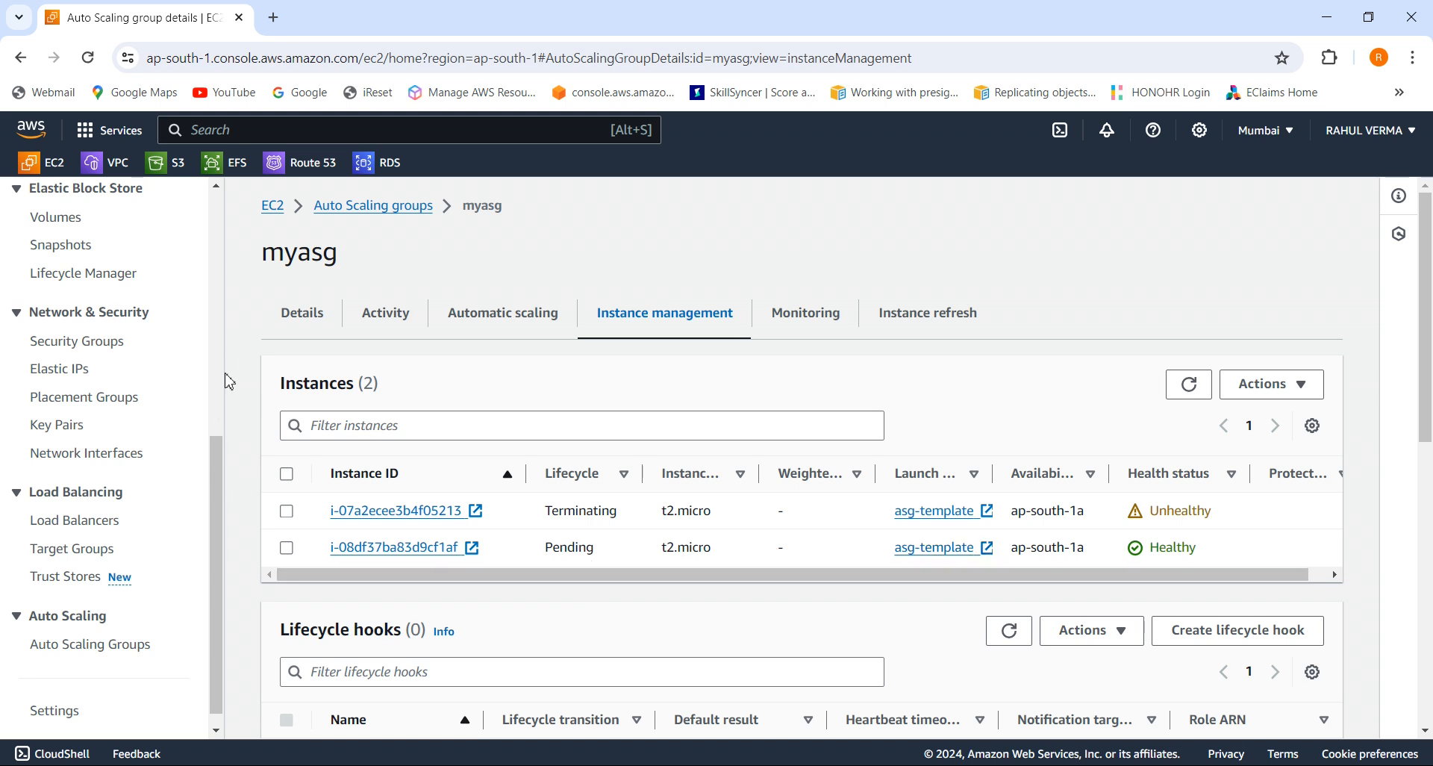
- Go to the EC2 dashboard and list only the running instances
{"action": "scroll", "coordinate": [218, 347], "scroll_direction": "up", "scroll_amount": 7}
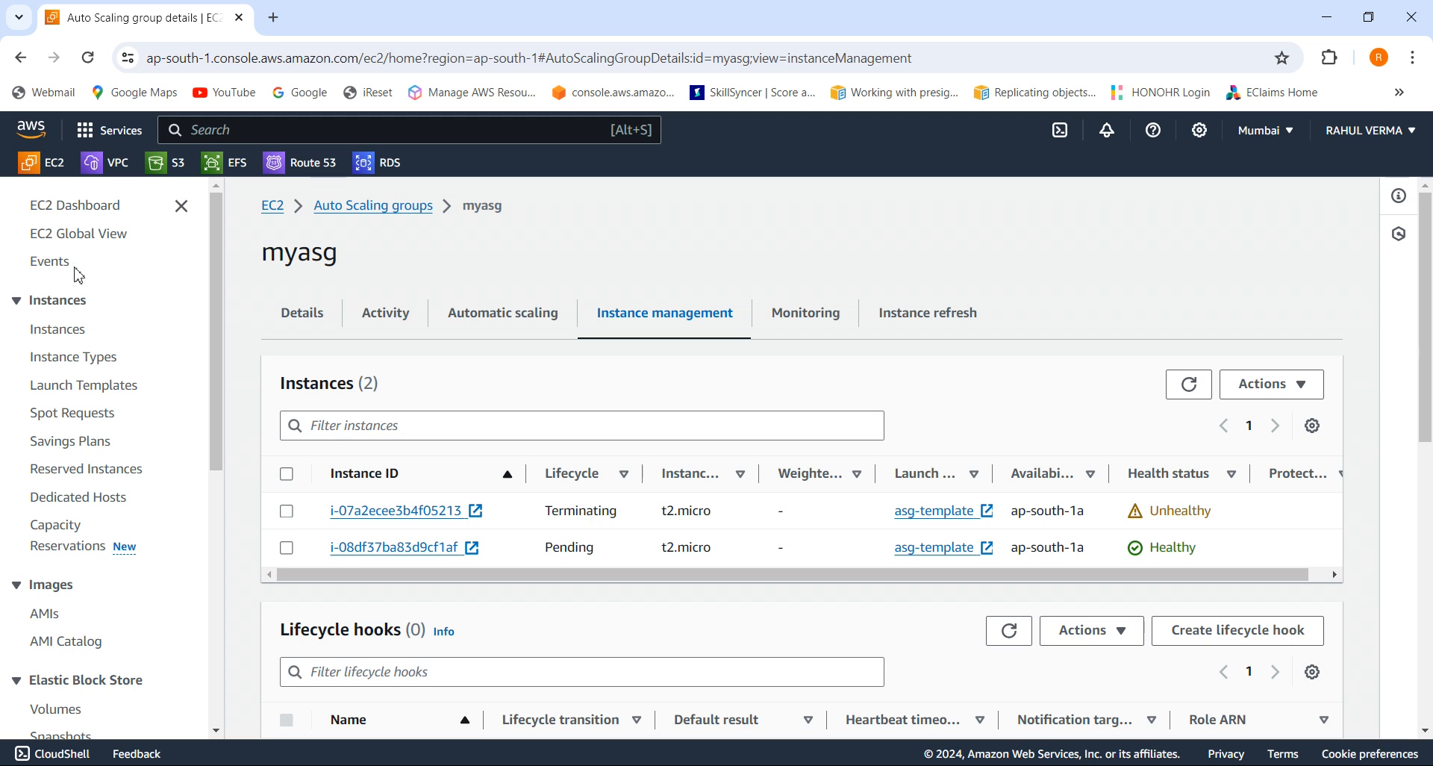
{"action": "left_click", "coordinate": [72, 216]}
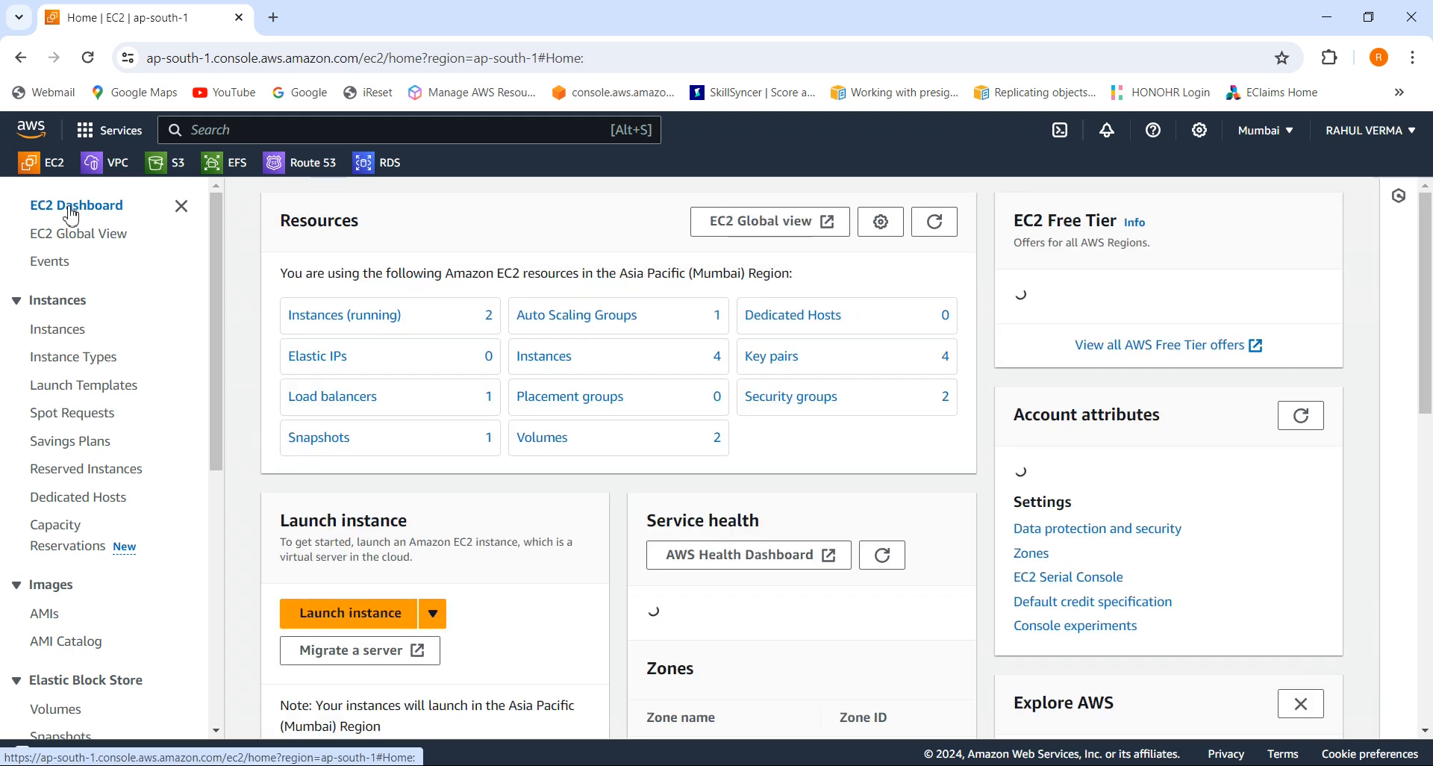
{"action": "left_click", "coordinate": [338, 317]}
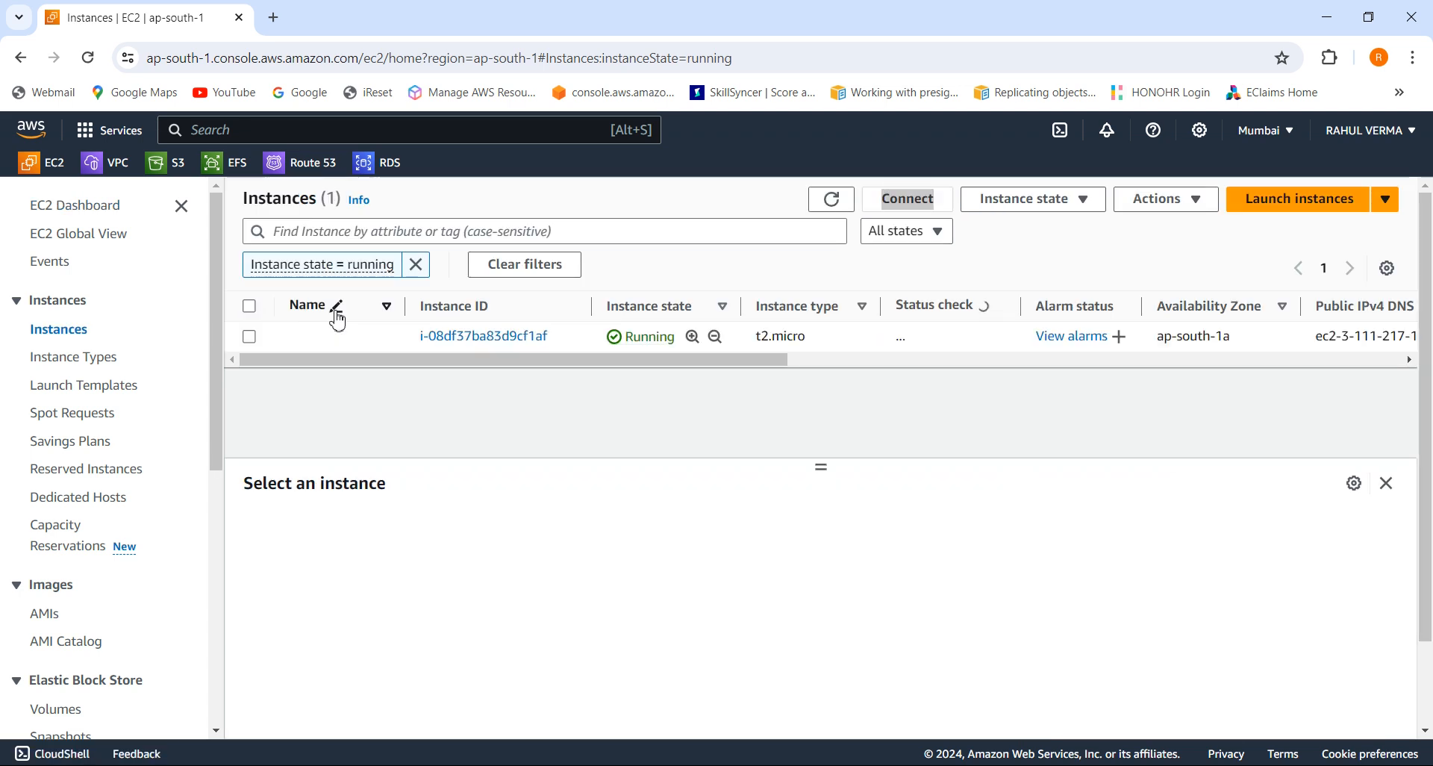